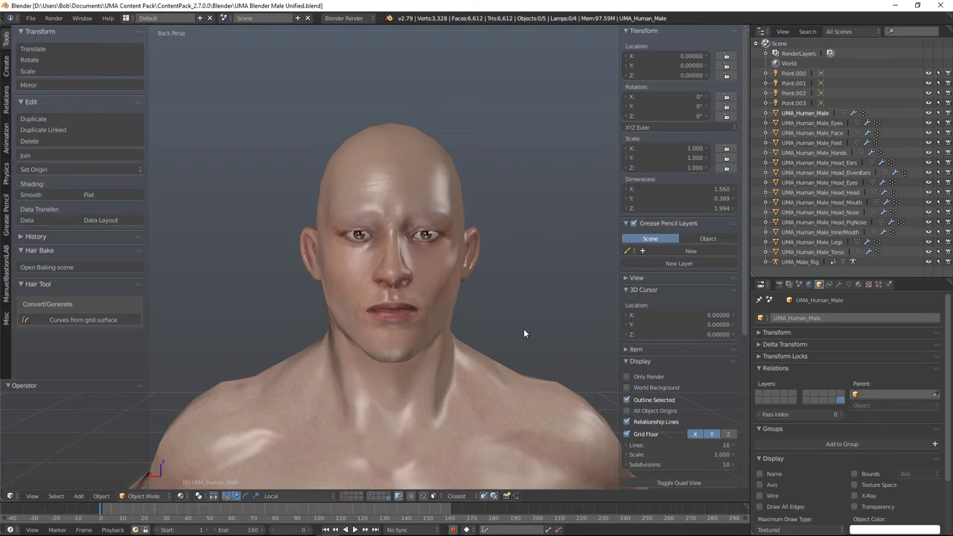
- Check the koi tattoo reference image, then orbit and zoom to the character's upper arm
key(alt+Tab)
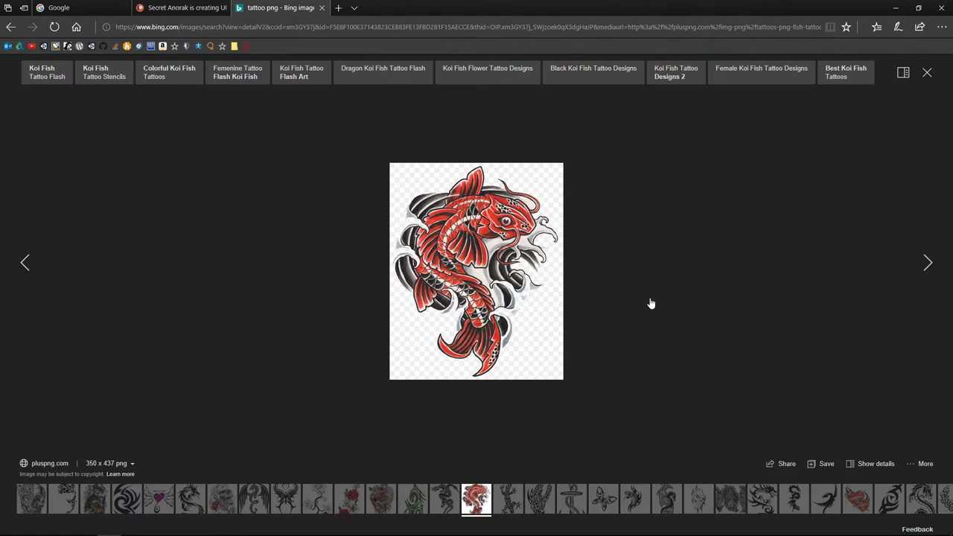
key(alt+Tab)
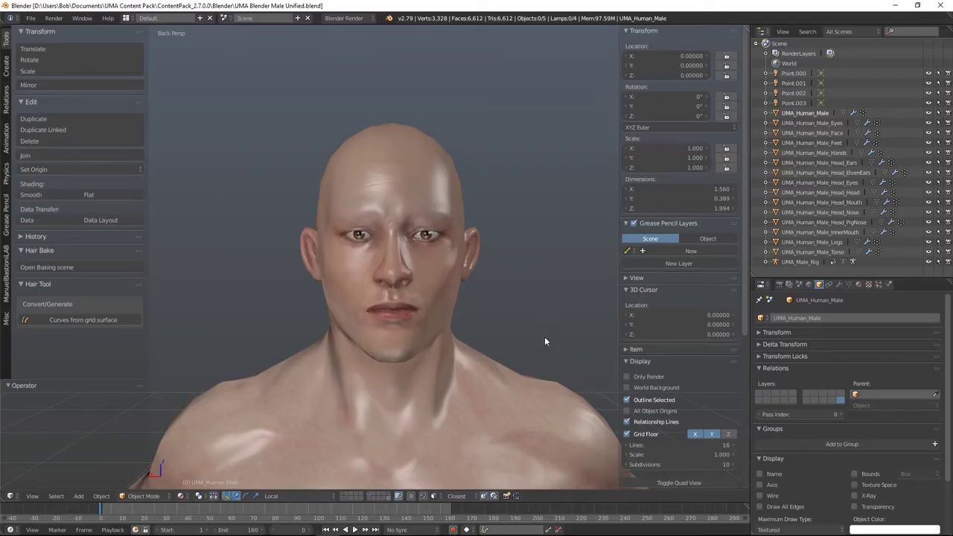
middle_drag(544, 336, 419, 256)
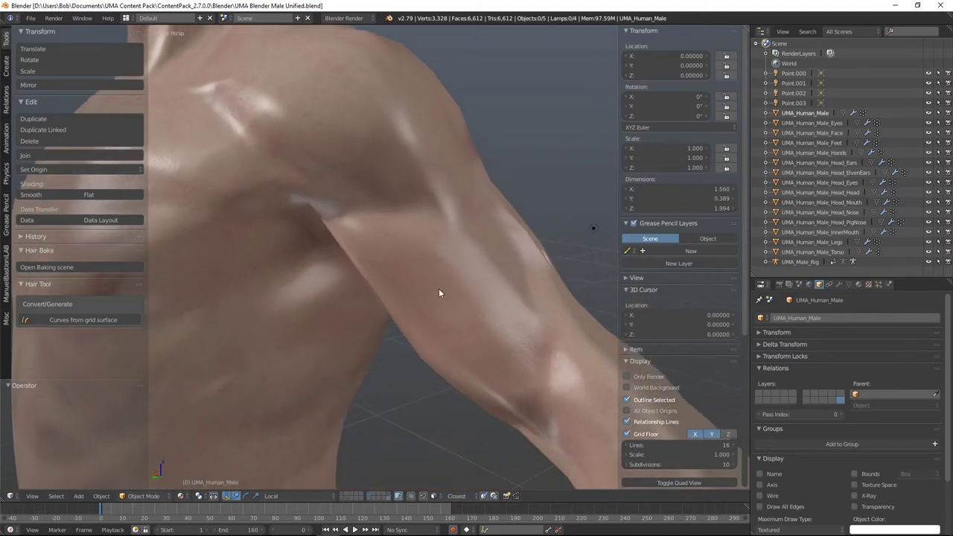
middle_drag(539, 159, 564, 213)
scroll(524, 168, down, 5)
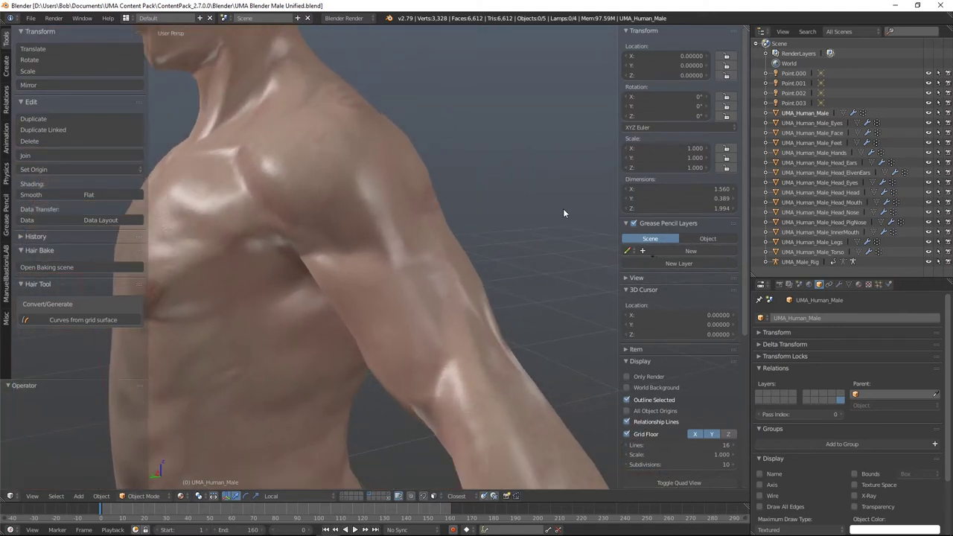
- Show the Torso material's textures, limit the outliner to Visible Layers, and enlarge Properties
click(859, 285)
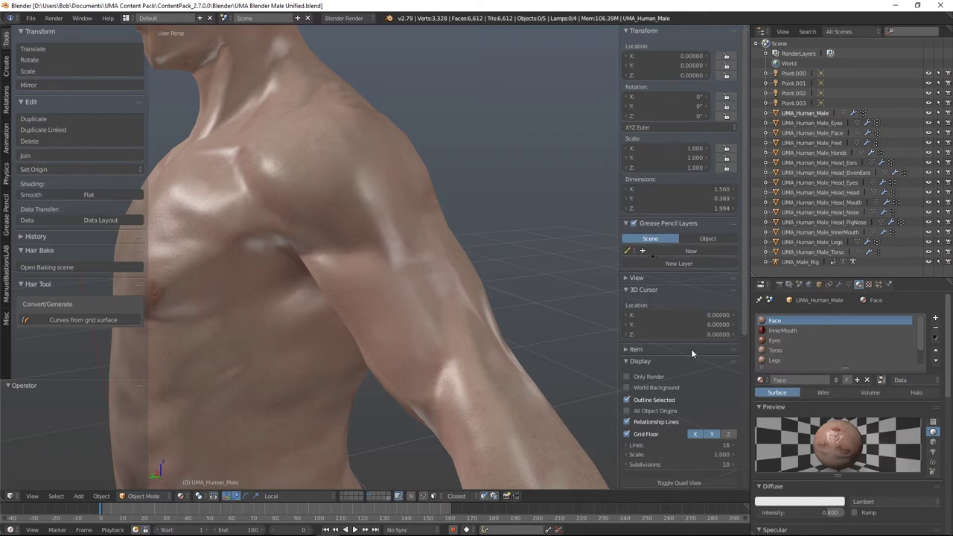
click(800, 351)
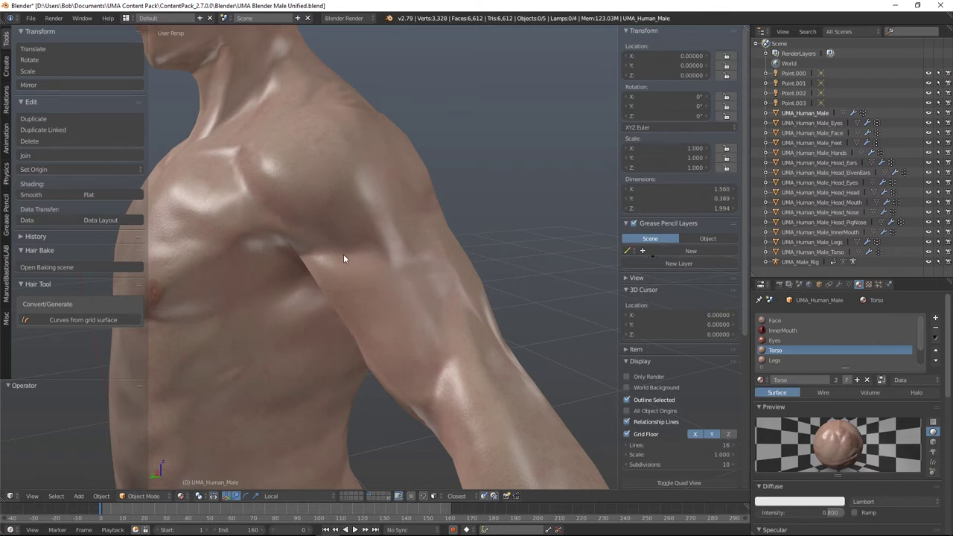
click(868, 285)
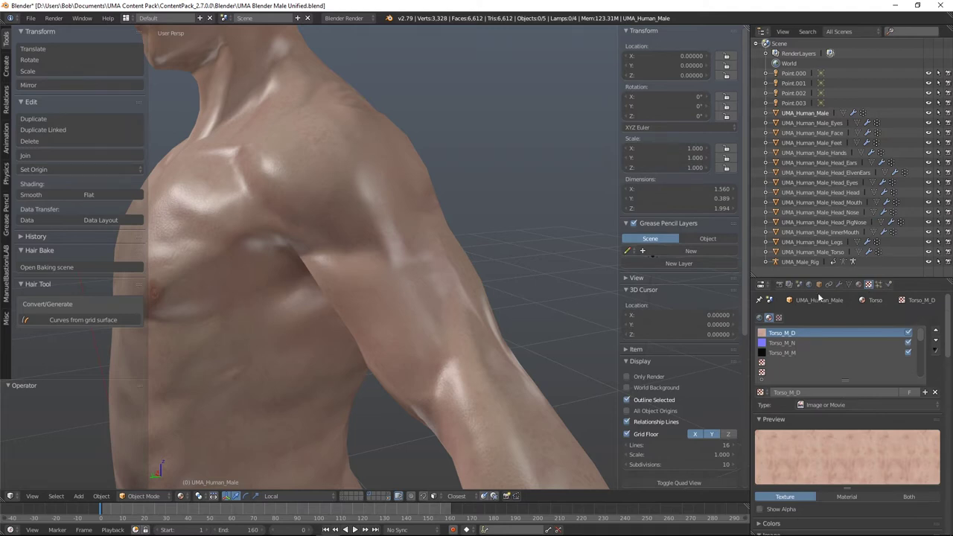
click(847, 30)
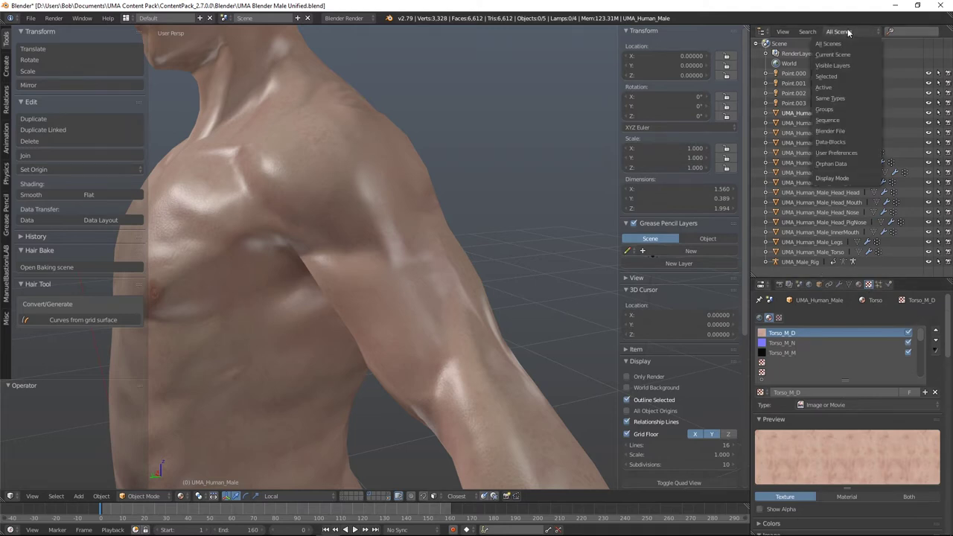
click(839, 66)
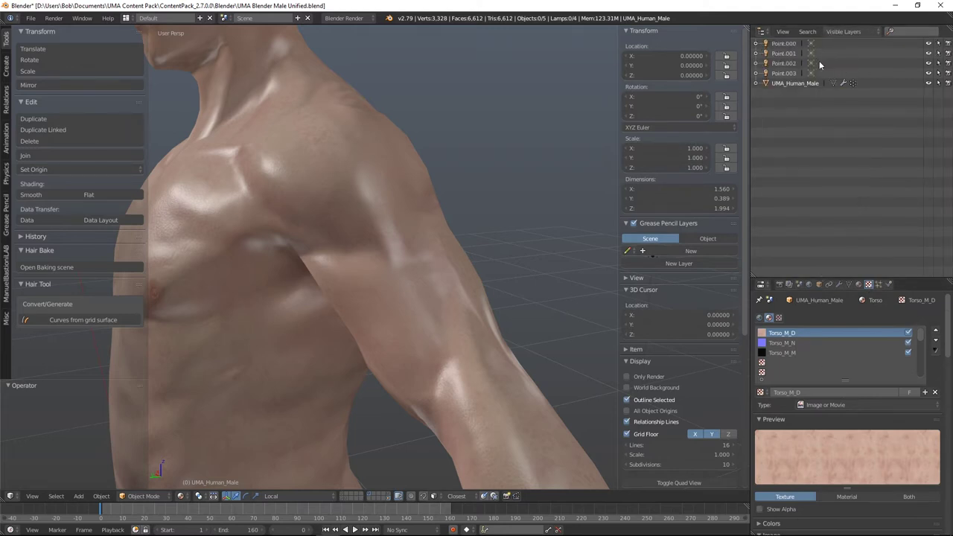
drag(840, 277, 823, 122)
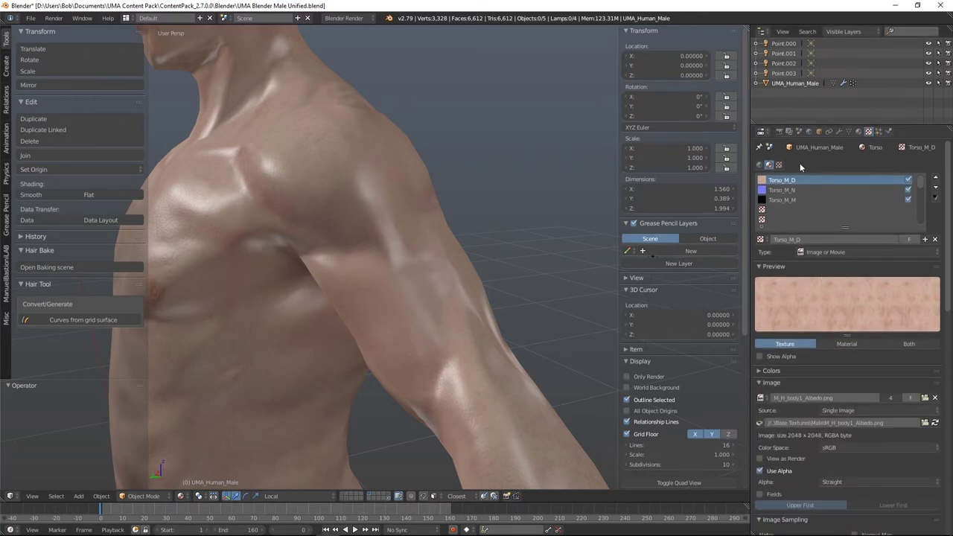
- Check the Torso_M_N and Torso_M_M slots, then add a new texture in the empty fourth slot
click(787, 189)
click(781, 200)
click(777, 181)
click(775, 212)
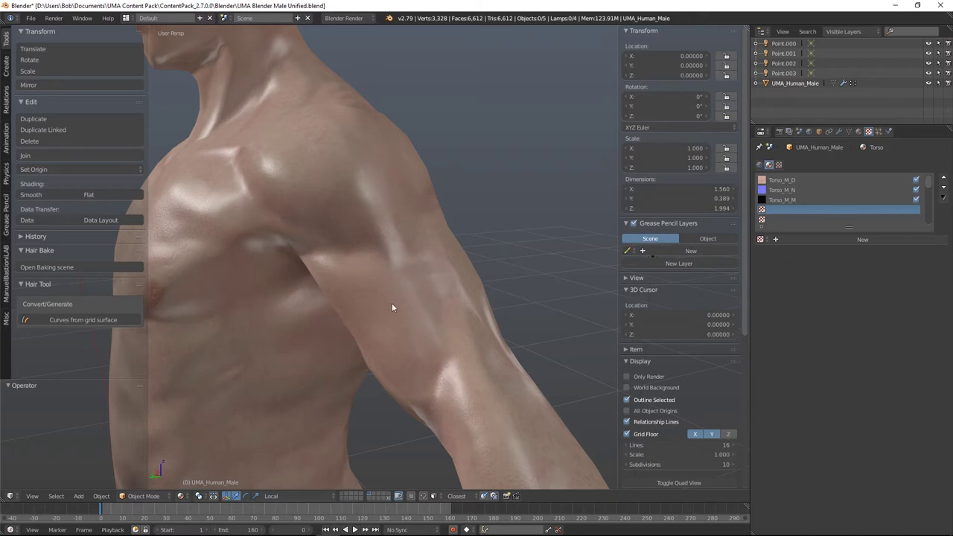
click(775, 240)
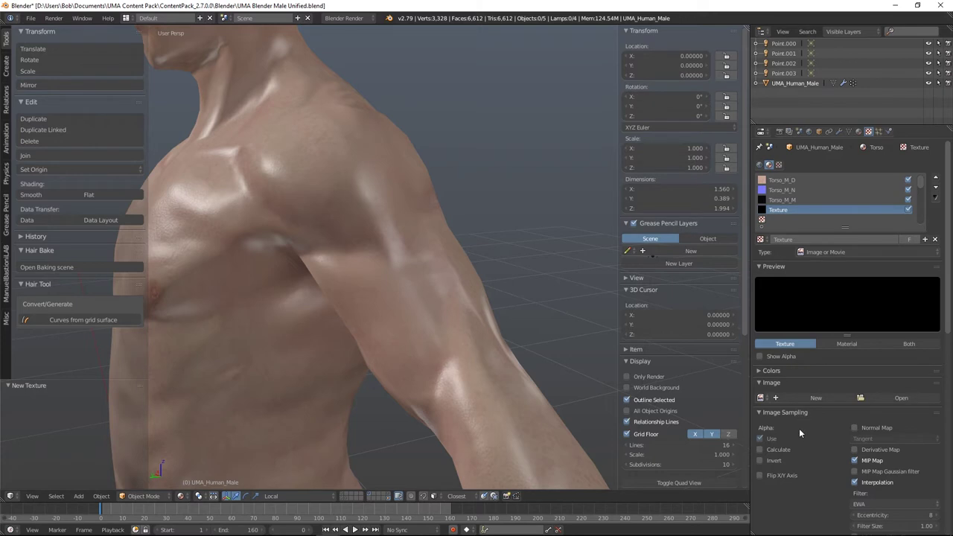
scroll(804, 422, down, 2)
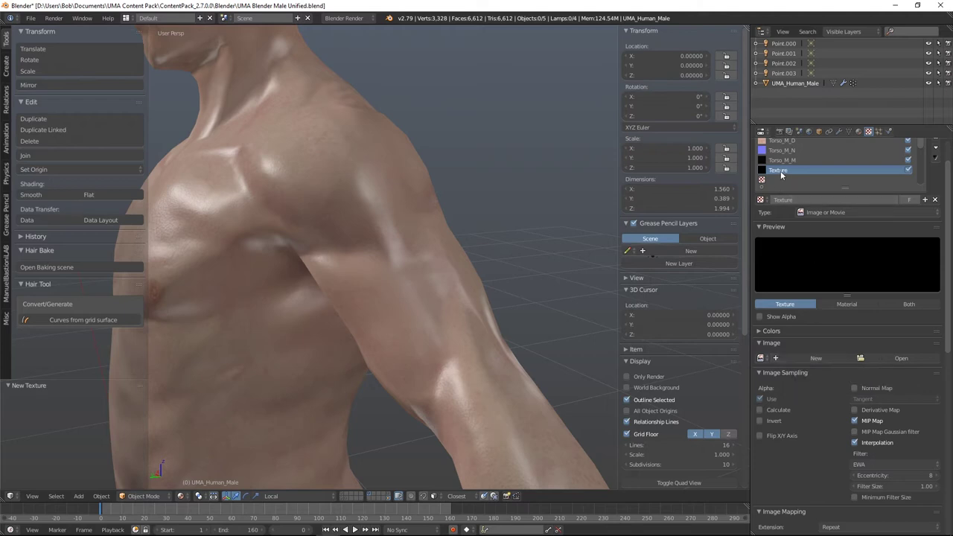
- Start a new image for the texture, sized 2048 × 2048
click(780, 356)
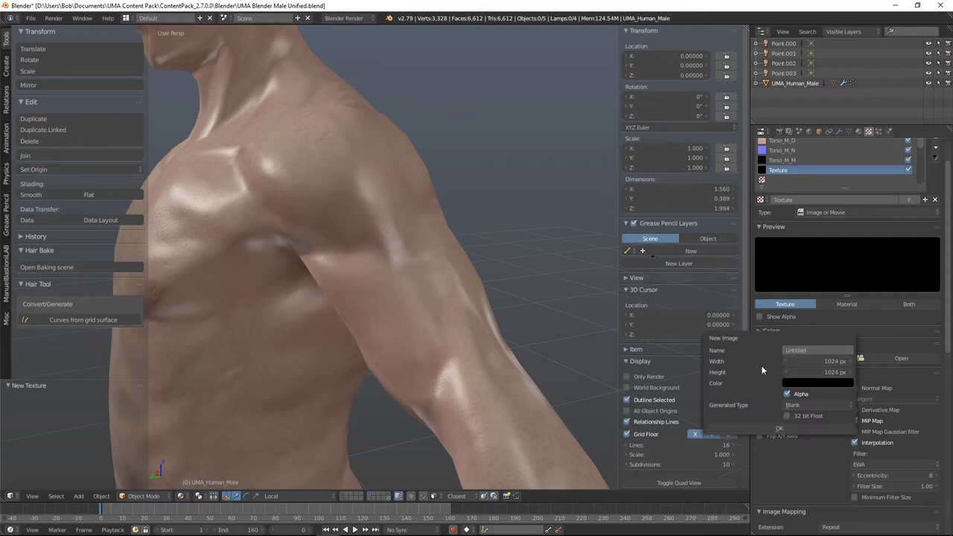
click(834, 364)
text(2)
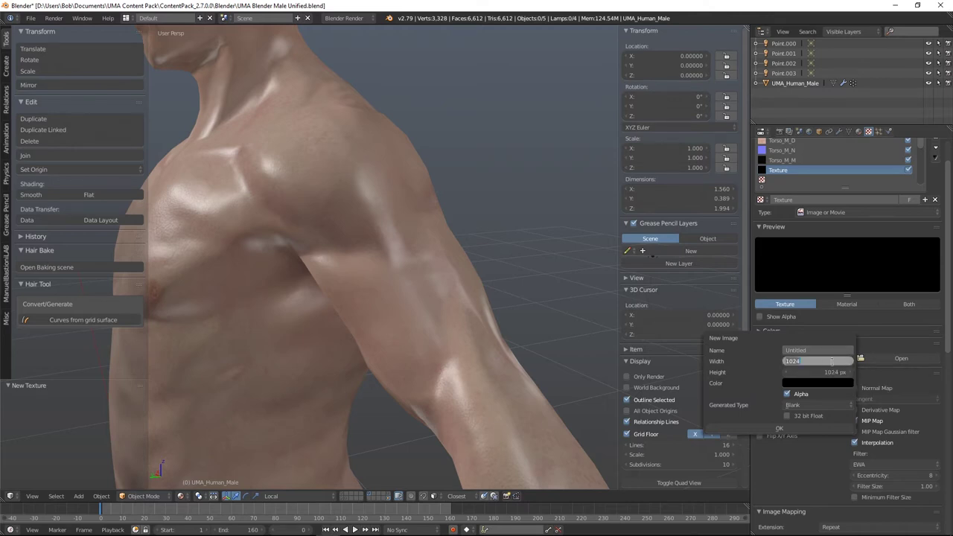
text(048)
key(Tab)
text(2)
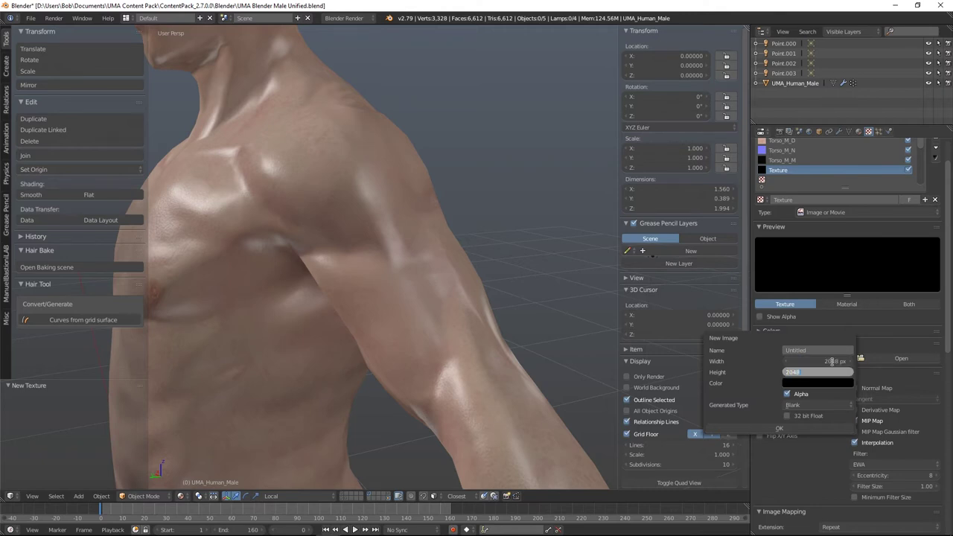
key(Return)
- Name the image FishTattoo, set its colour alpha to 0, and create it
click(815, 347)
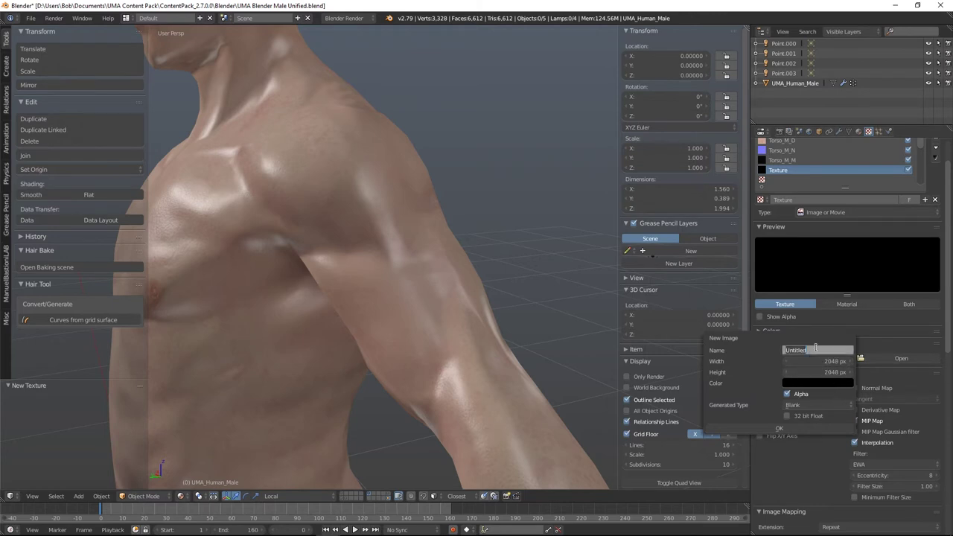
text(T)
text(ishTa)
text(ttoo)
key(Return)
click(818, 384)
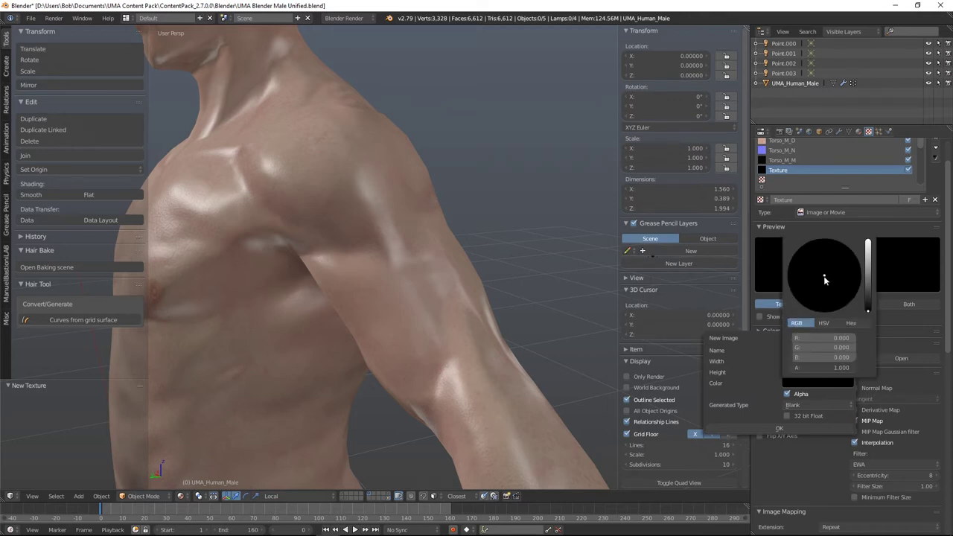
drag(848, 369, 794, 368)
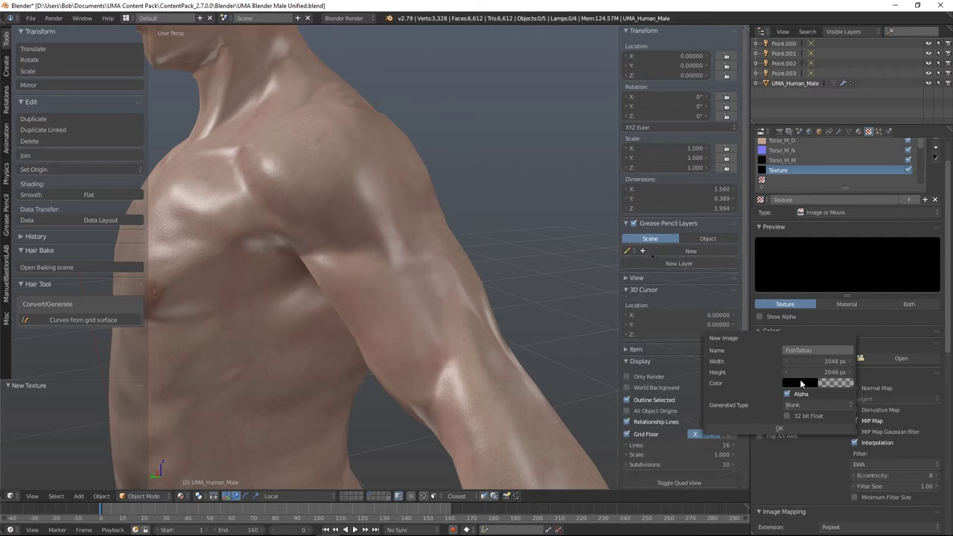
click(776, 427)
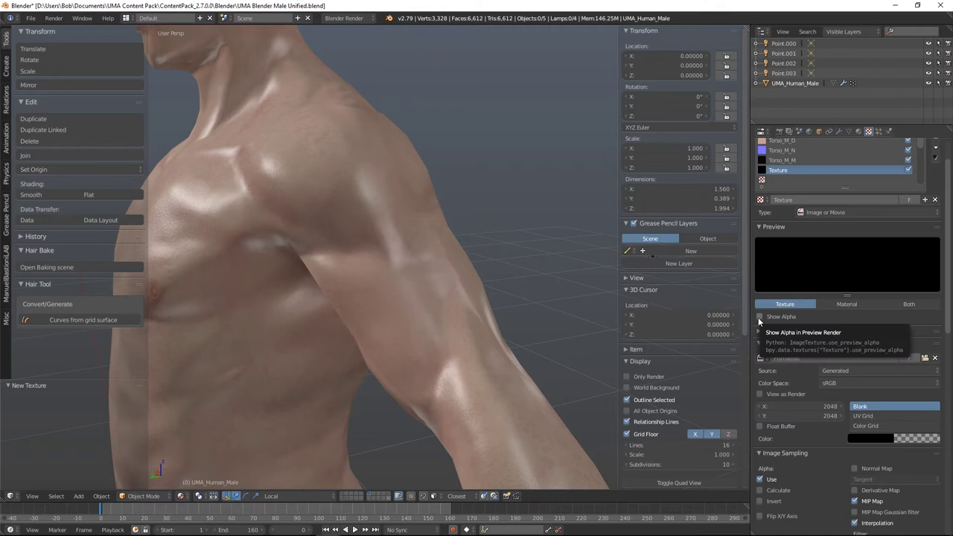
- Enable Show Alpha and switch the object to Texture Paint mode
click(759, 317)
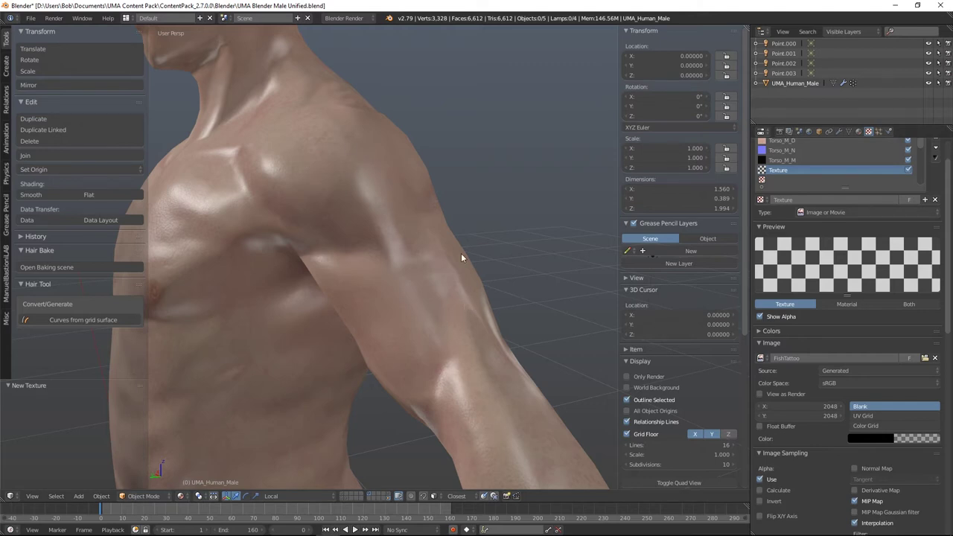
click(157, 495)
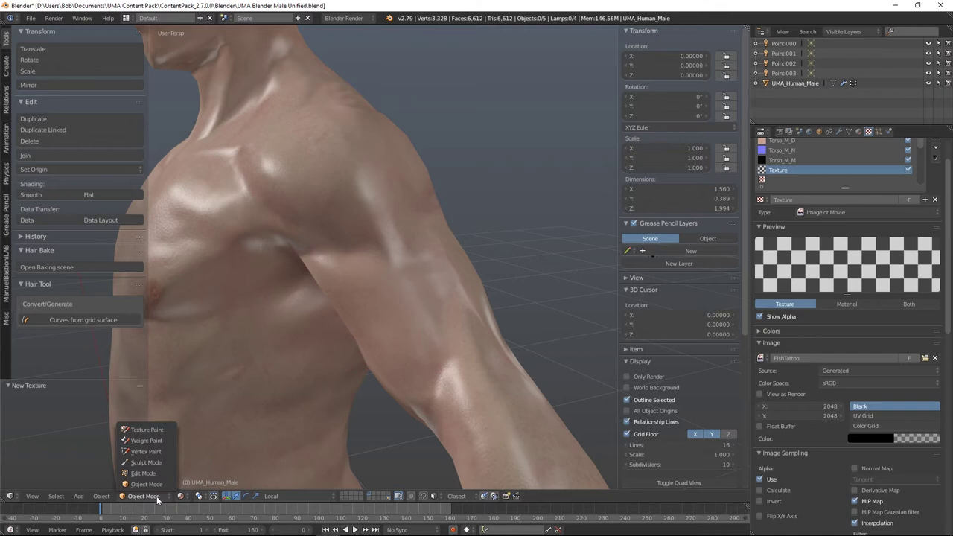
click(140, 430)
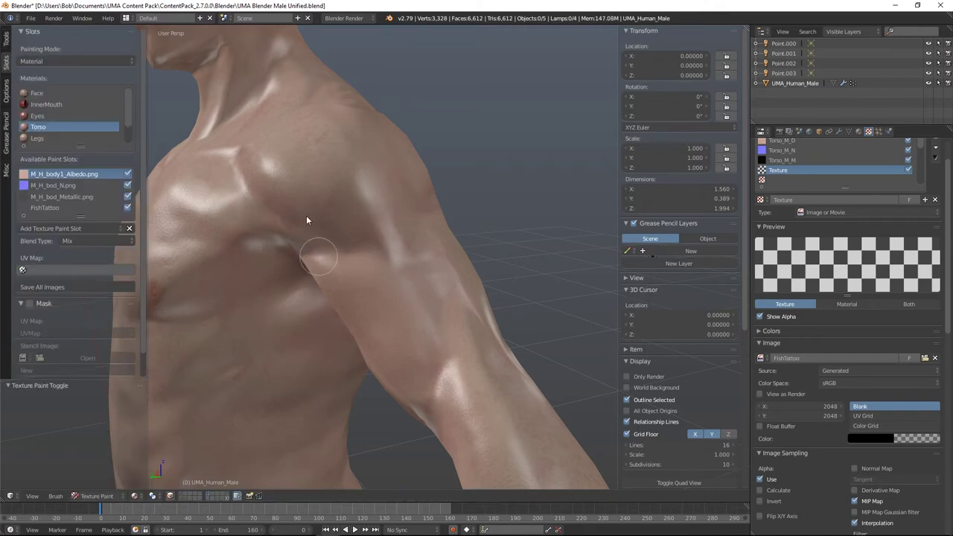
- Make FishTattoo the active paint slot and paint a dark test stroke down the upper arm
click(8, 43)
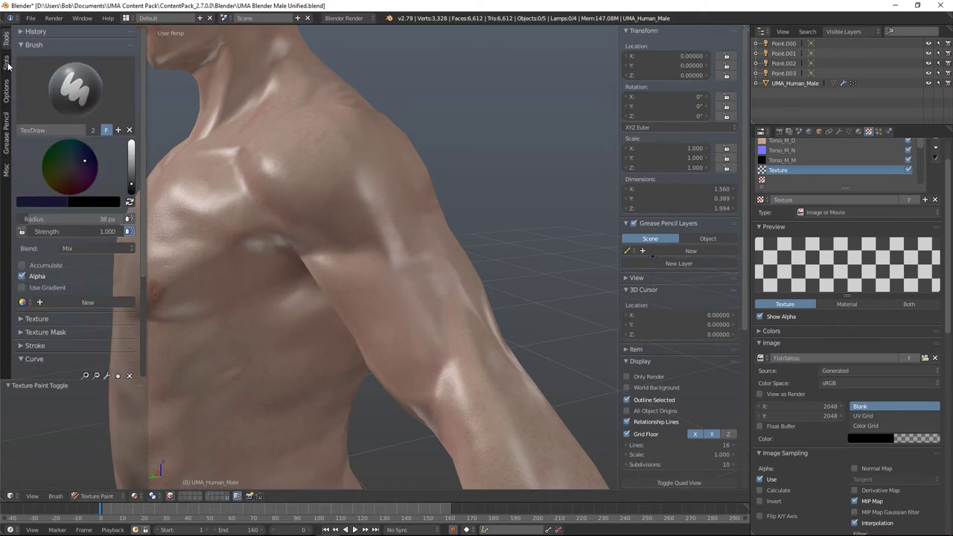
click(7, 64)
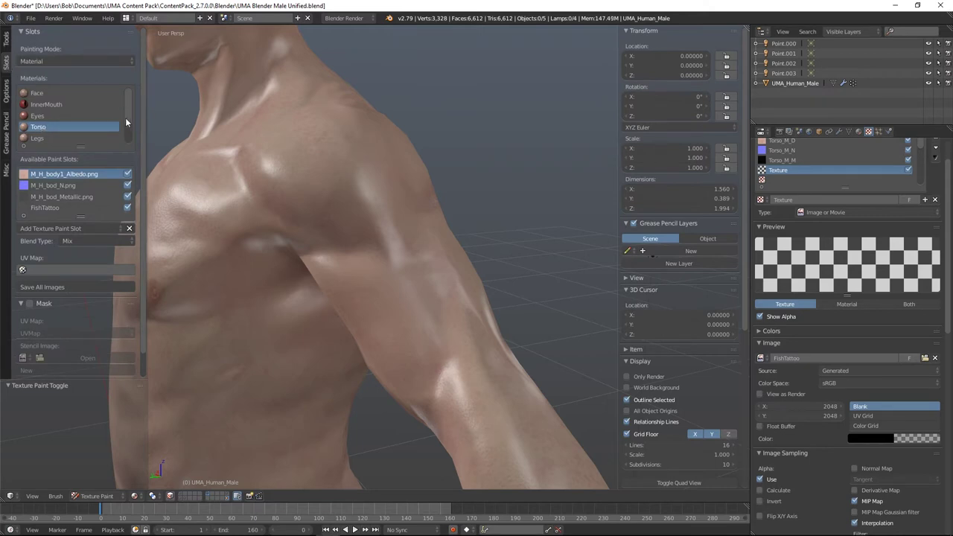
click(43, 208)
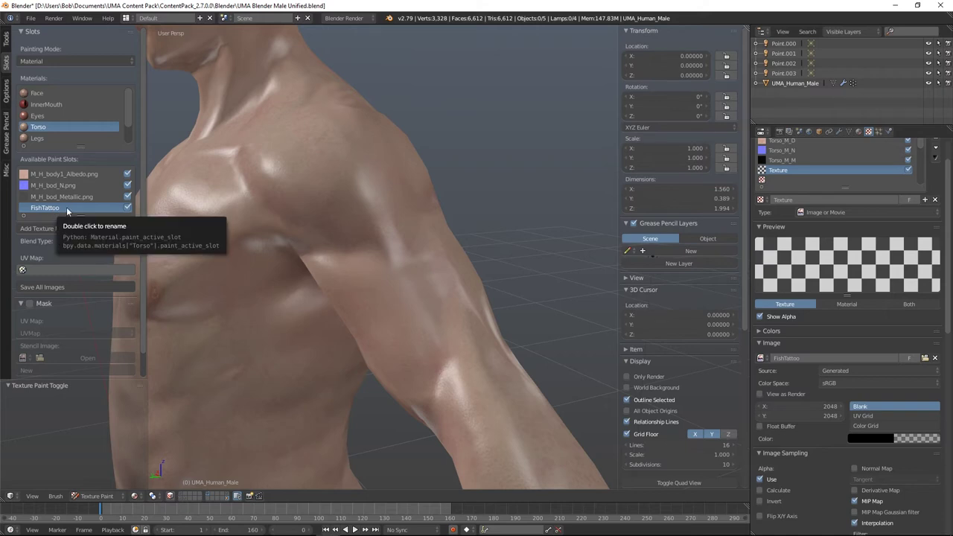
click(6, 39)
drag(355, 159, 426, 333)
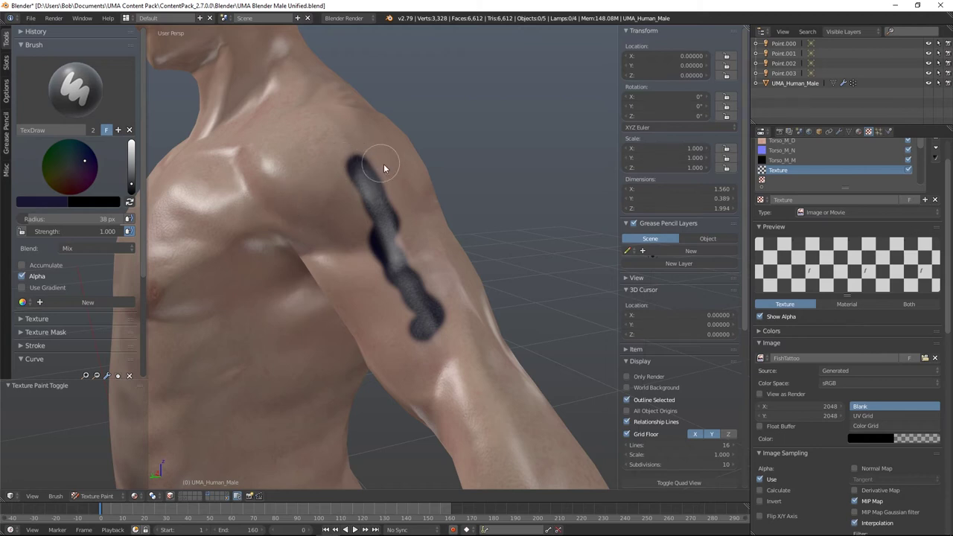
- Widen the dark stroke, undo it, and repaint it down the upper arm
drag(380, 175, 442, 325)
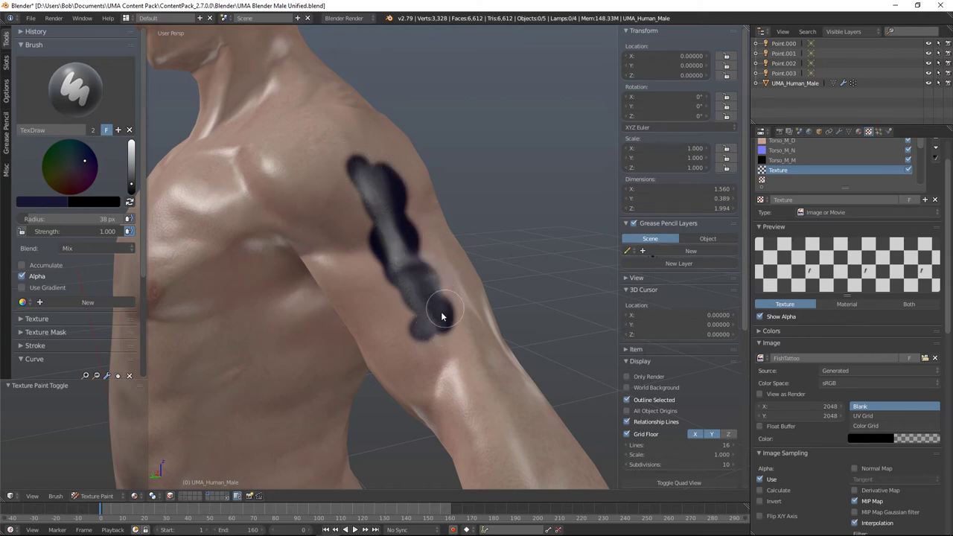
key(ctrl+z)
key(ctrl+z)
drag(385, 180, 423, 328)
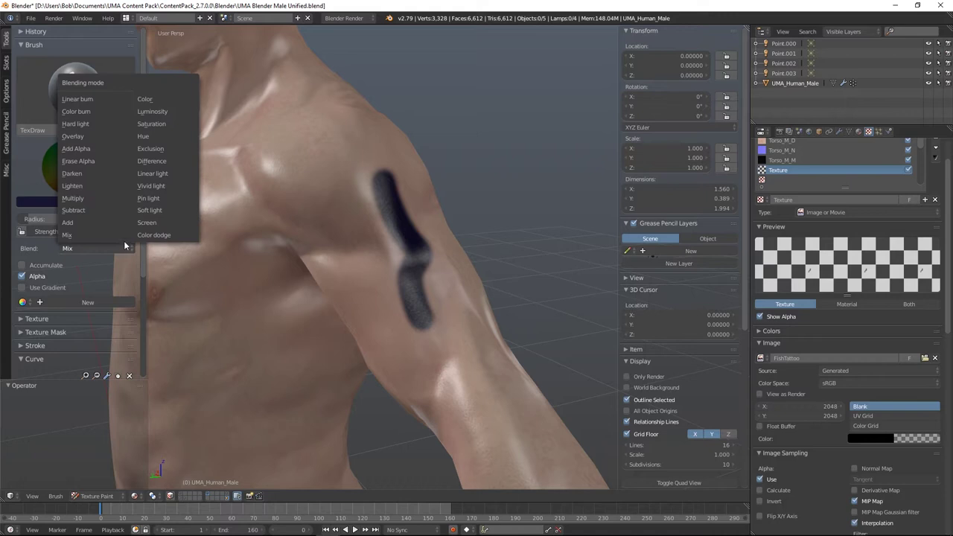
- Erase the stroke with Erase Alpha, undo it all, and set the blend back to Mix
click(119, 161)
mouse_move(436, 335)
mouse_down()
mouse_move(398, 324)
mouse_move(438, 299)
mouse_move(389, 302)
mouse_move(439, 257)
mouse_move(386, 261)
mouse_move(425, 246)
mouse_up()
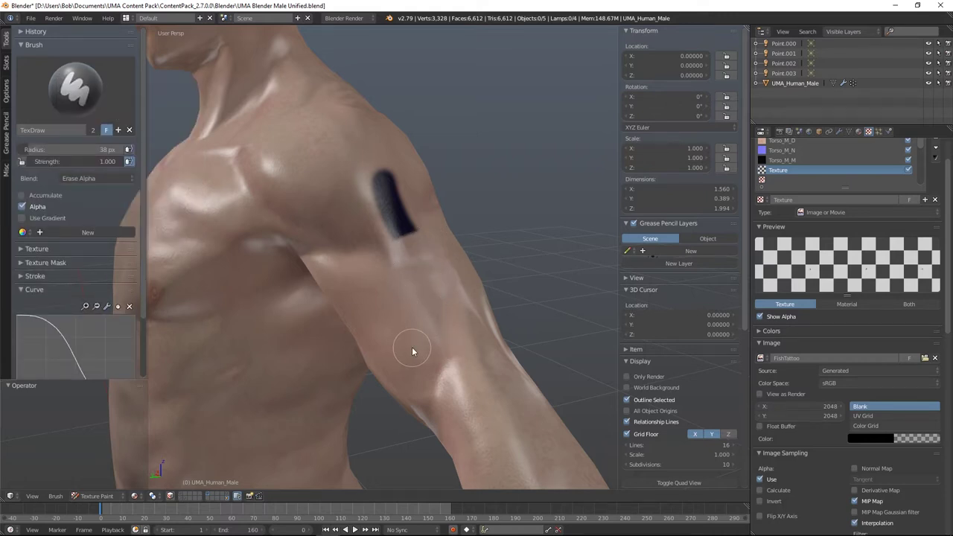
key(ctrl+z)
key(ctrl+z)
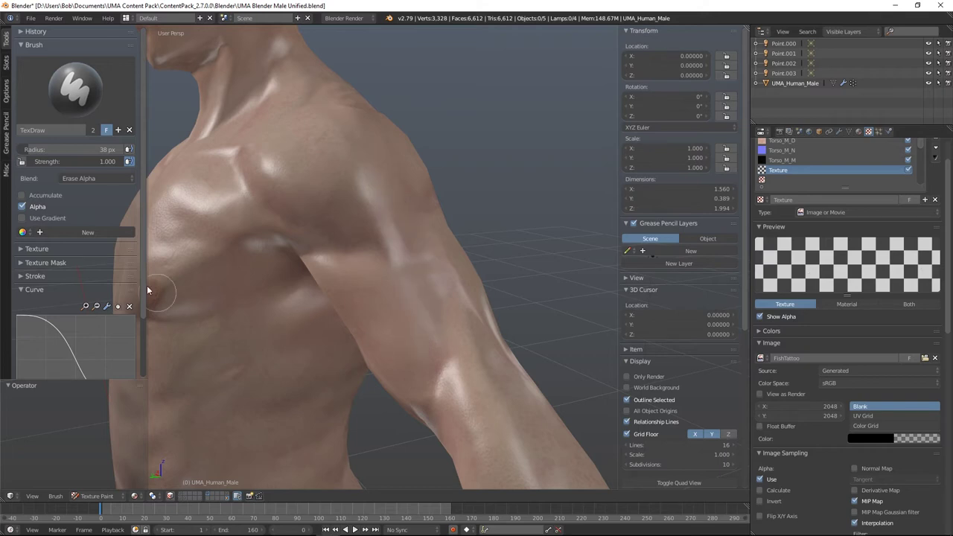
click(104, 178)
click(83, 194)
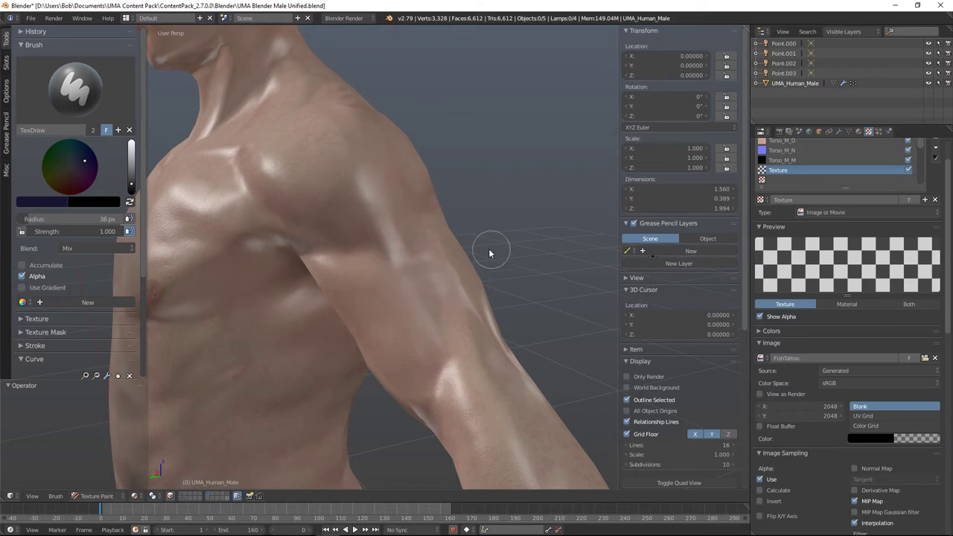
- Create a brush texture named TattooTexture and show its settings in the texture properties
middle_drag(455, 283, 413, 306)
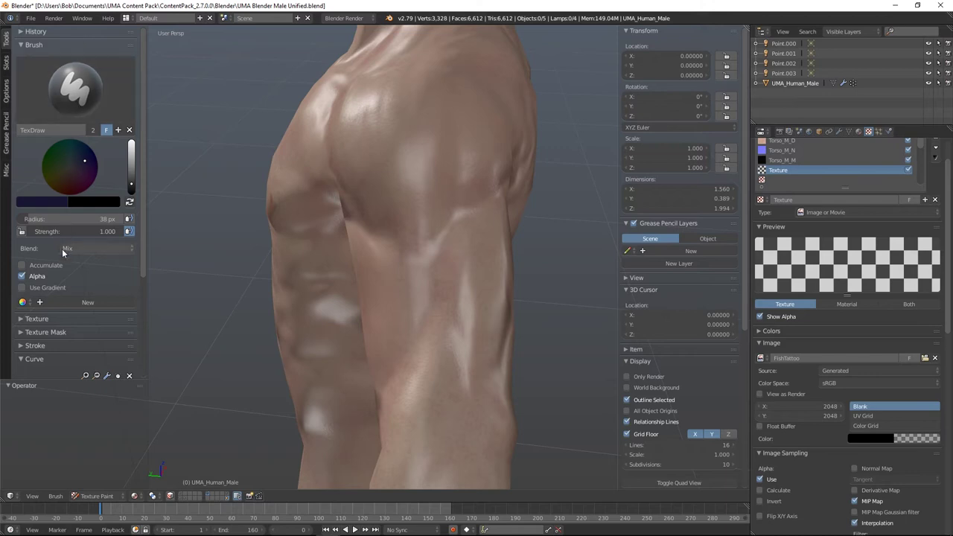
click(21, 319)
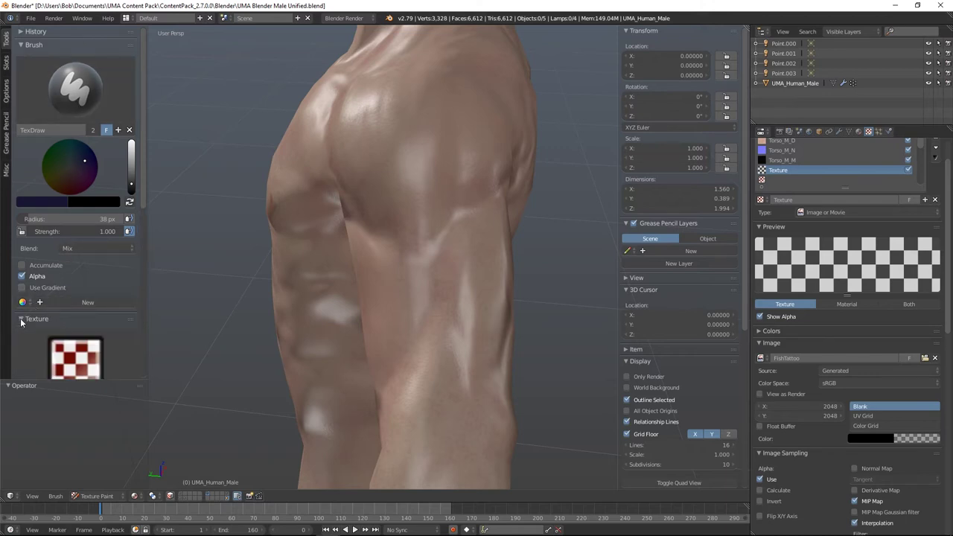
scroll(74, 317, down, 3)
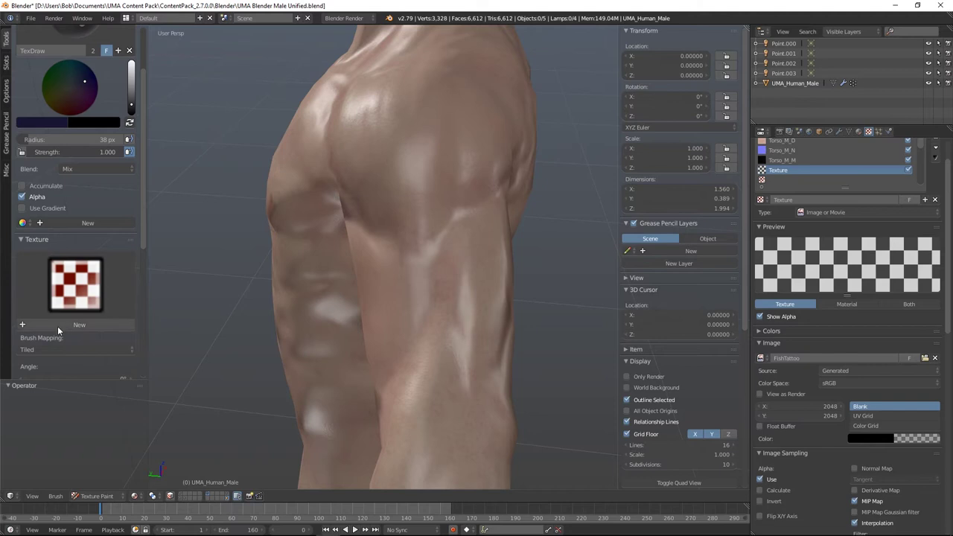
click(23, 326)
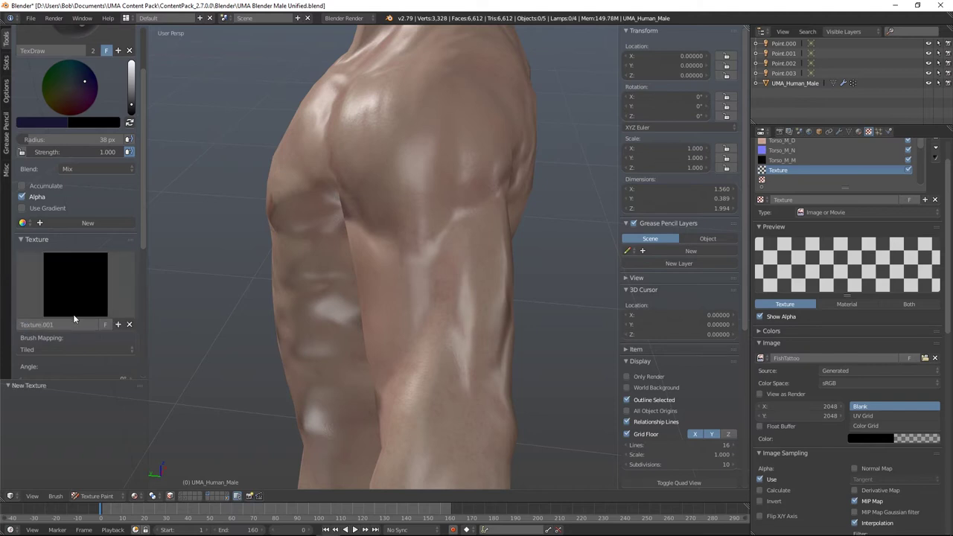
click(71, 323)
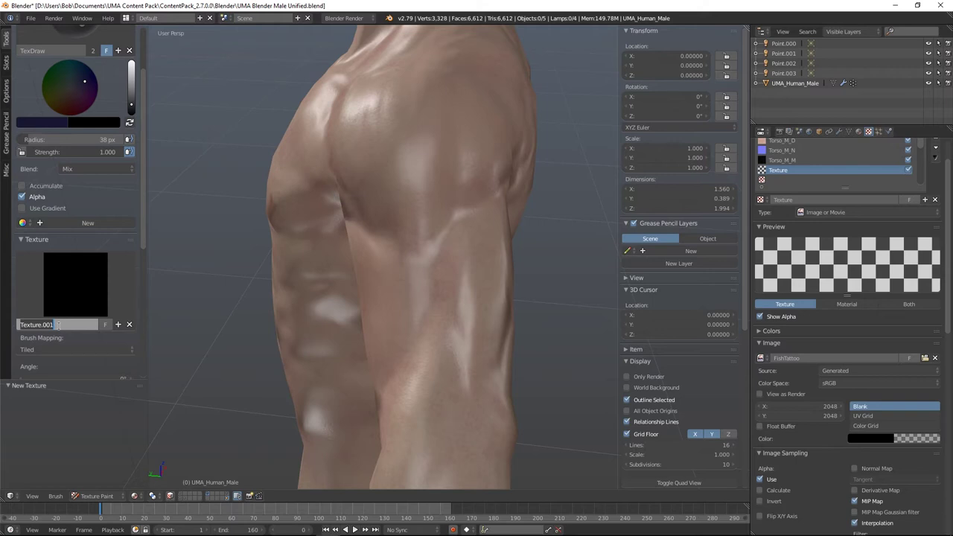
text(TattooTexture)
key(Return)
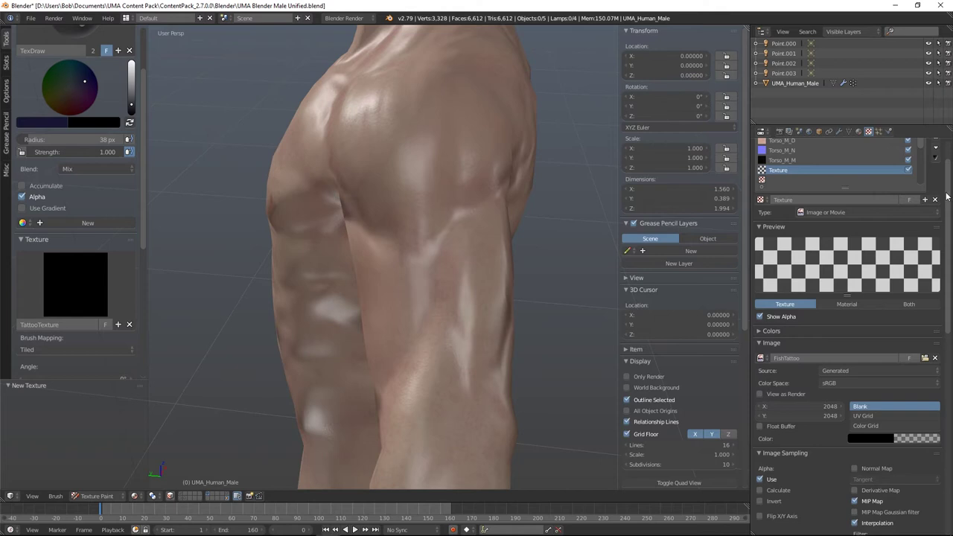
drag(945, 195, 949, 174)
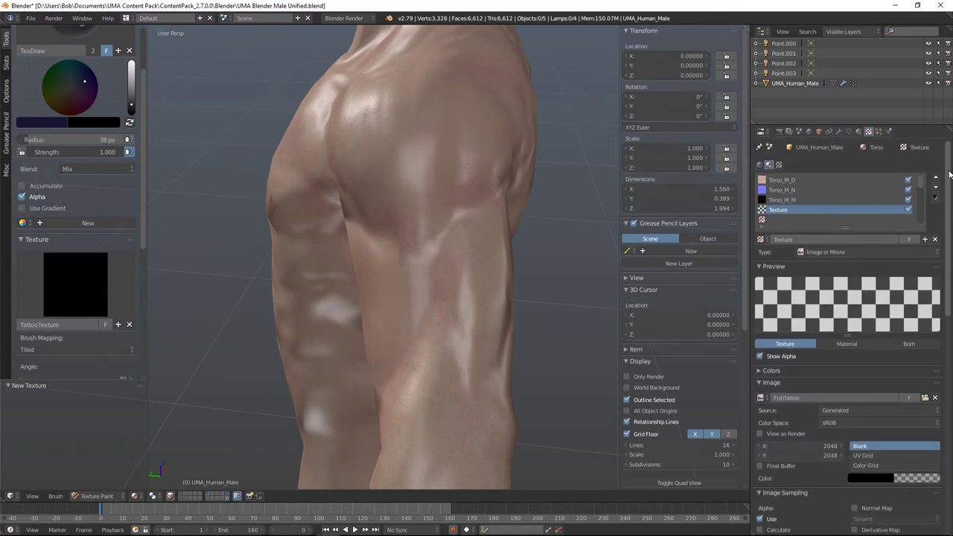
click(778, 165)
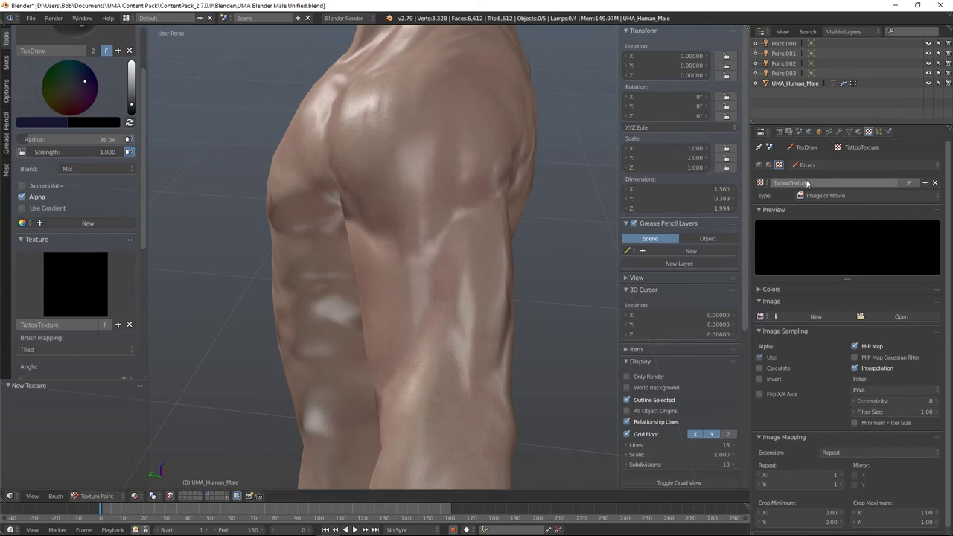
- Open fish-tattoo350.png (350 x 437) from the Desktop as the TattooTexture image
click(883, 318)
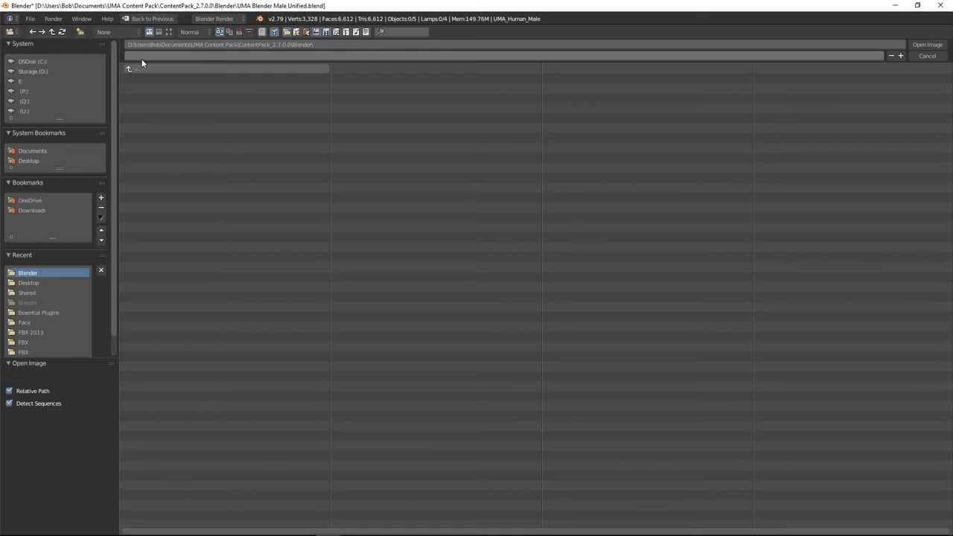
click(32, 161)
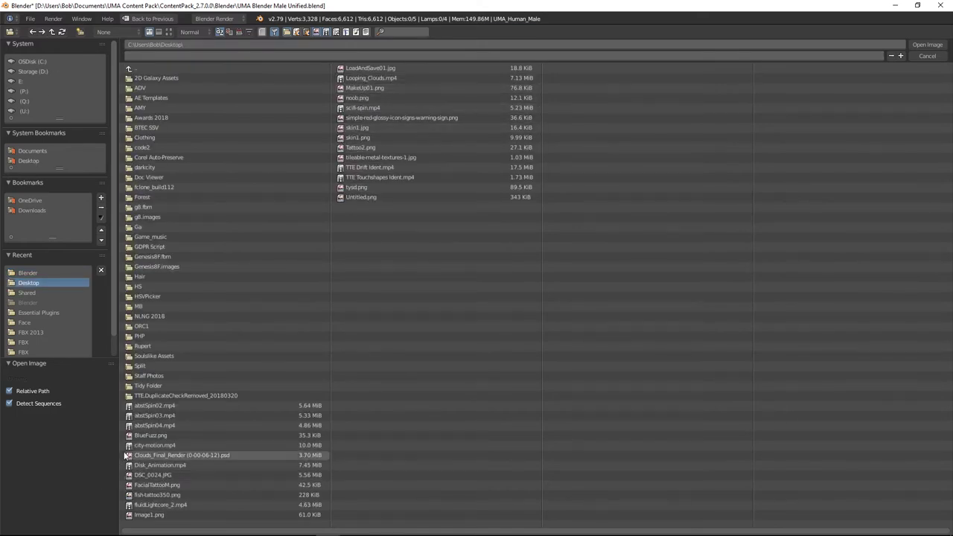
click(155, 496)
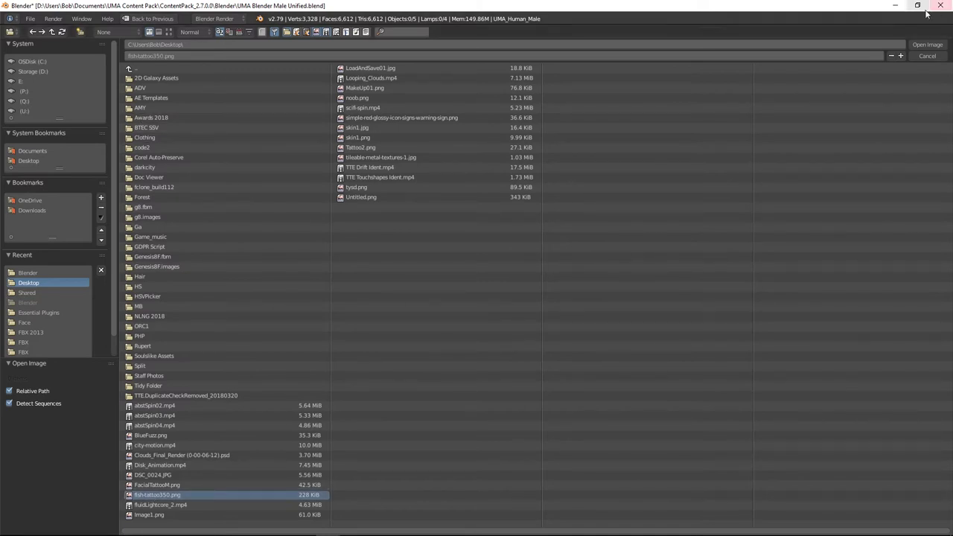
click(926, 45)
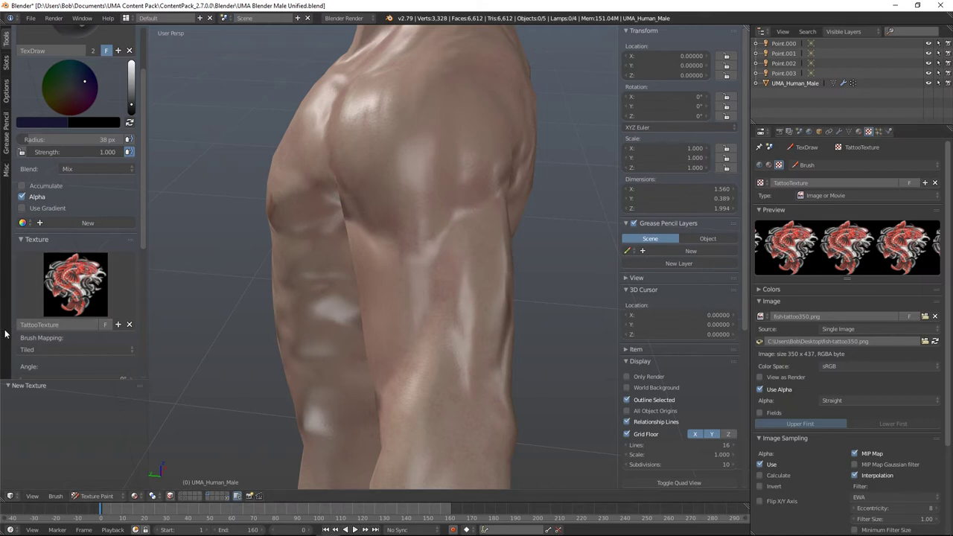
scroll(22, 160, down, 3)
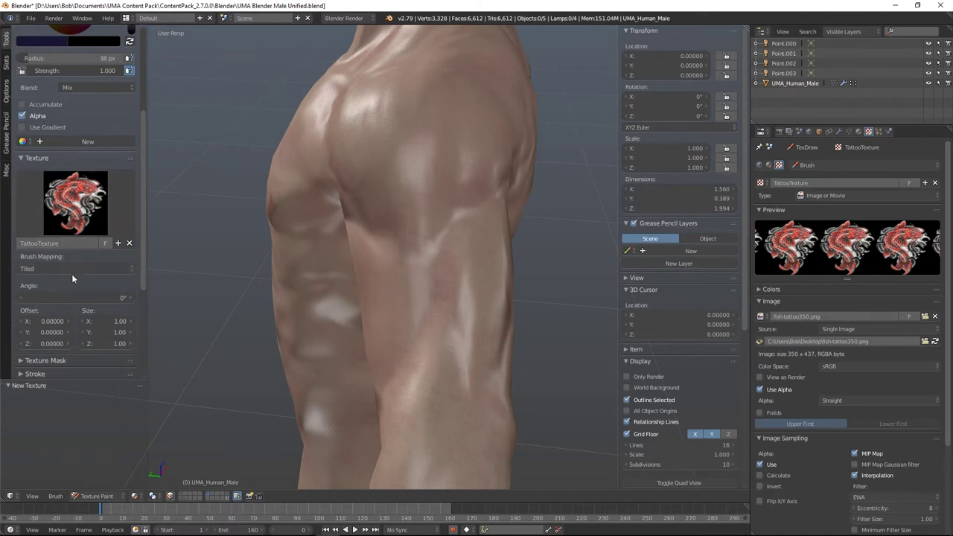
mouse_move(422, 249)
mouse_down()
mouse_move(499, 261)
mouse_move(417, 317)
mouse_move(474, 362)
mouse_move(384, 433)
mouse_move(502, 433)
mouse_up()
drag(521, 186, 387, 182)
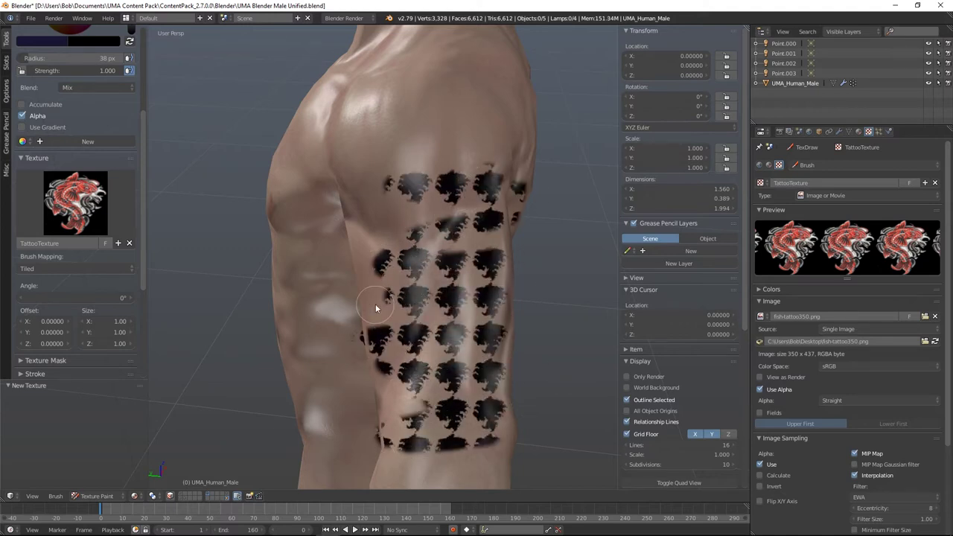
key(ctrl+z)
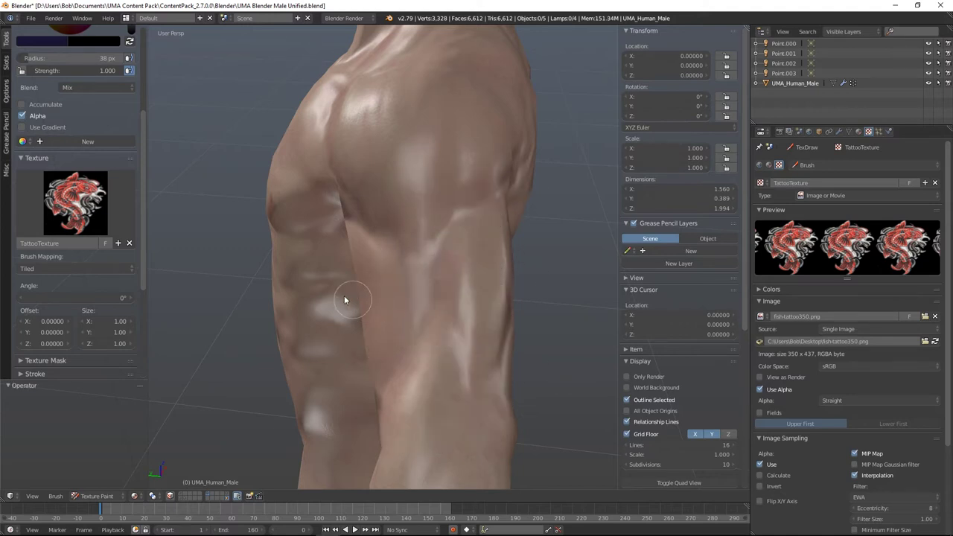
- Switch the brush mapping to Stencil and move the koi stencil onto the upper arm
click(58, 269)
click(39, 206)
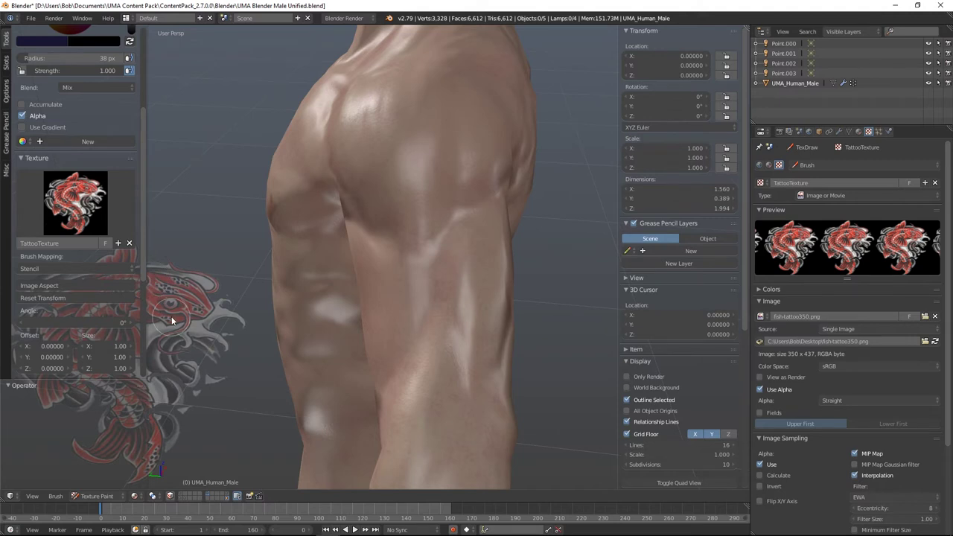
right_drag(174, 317, 478, 247)
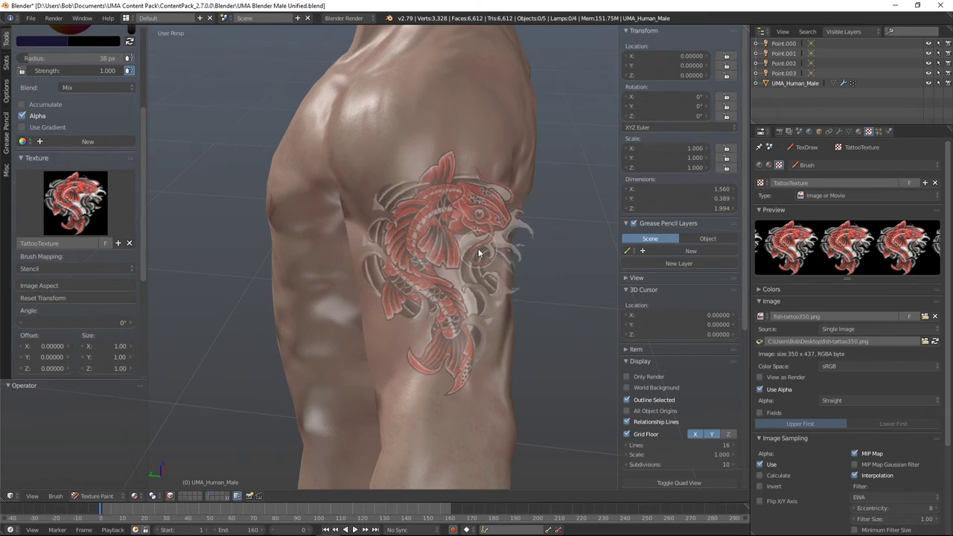
drag(478, 248, 470, 219)
- Reshape and rotate the stencil to 5.56° over the arm, testing strokes through it
shift+right_drag(463, 216, 477, 241)
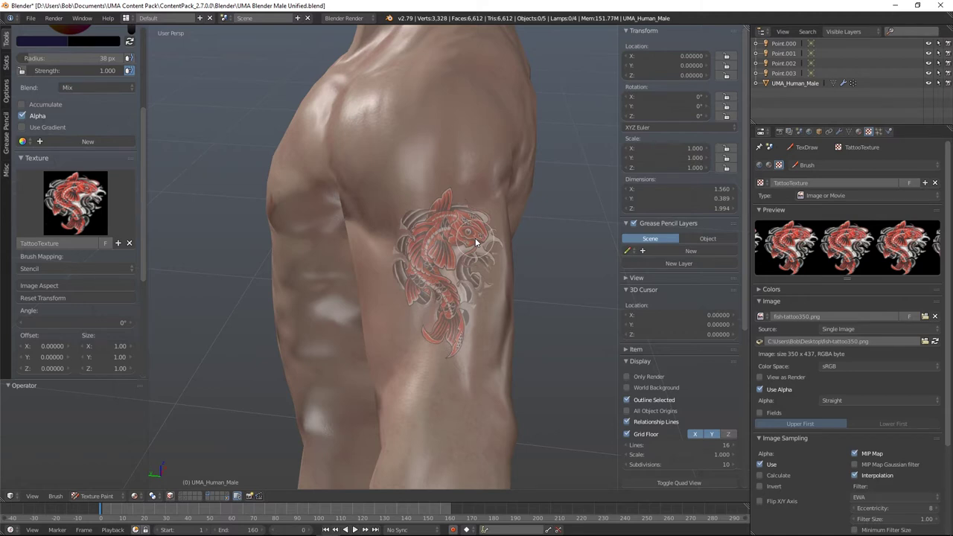
mouse_move(456, 300)
mouse_down()
mouse_move(460, 270)
mouse_move(439, 286)
mouse_move(456, 254)
mouse_move(473, 252)
mouse_up()
ctrl+right_drag(462, 276, 461, 279)
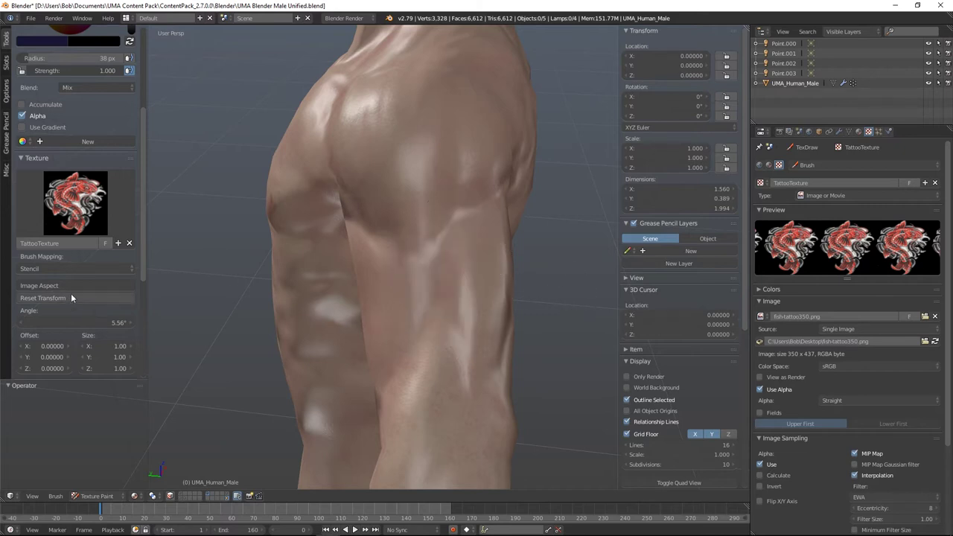
scroll(71, 293, up, 3)
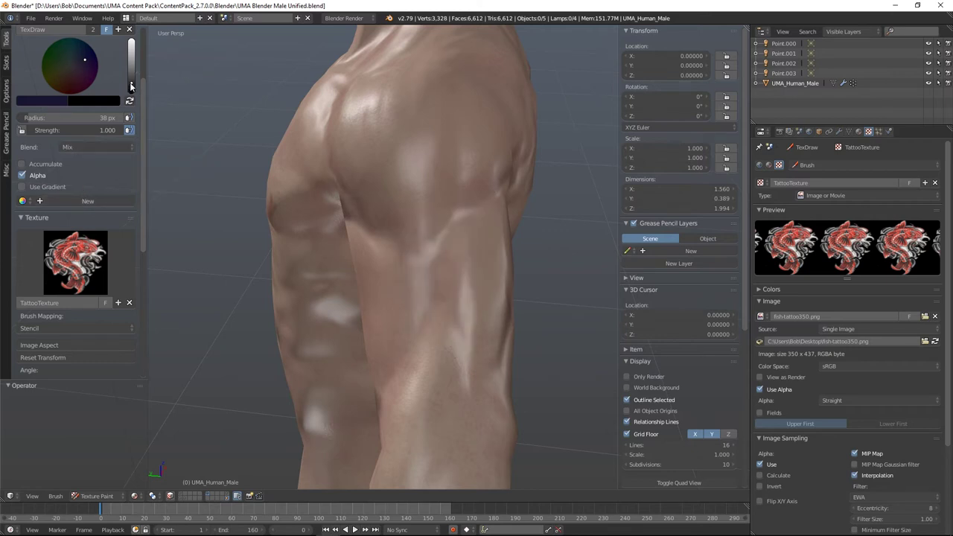
- Paint the koi in purple through the stencil, then undo those strokes
scroll(70, 66, up, 15)
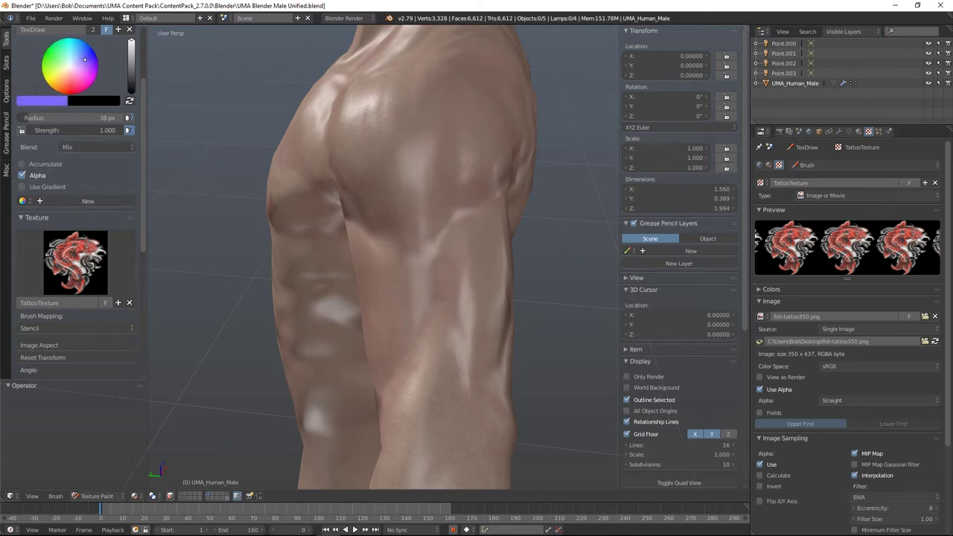
mouse_move(455, 197)
mouse_down()
mouse_move(419, 218)
mouse_move(459, 184)
mouse_move(431, 205)
mouse_move(529, 203)
mouse_move(463, 212)
mouse_move(465, 241)
mouse_move(328, 291)
mouse_move(389, 297)
mouse_move(521, 271)
mouse_move(480, 306)
mouse_move(395, 337)
mouse_move(489, 355)
mouse_move(452, 356)
mouse_move(417, 310)
mouse_move(509, 241)
mouse_move(471, 212)
mouse_move(405, 212)
mouse_move(456, 189)
mouse_move(381, 207)
mouse_up()
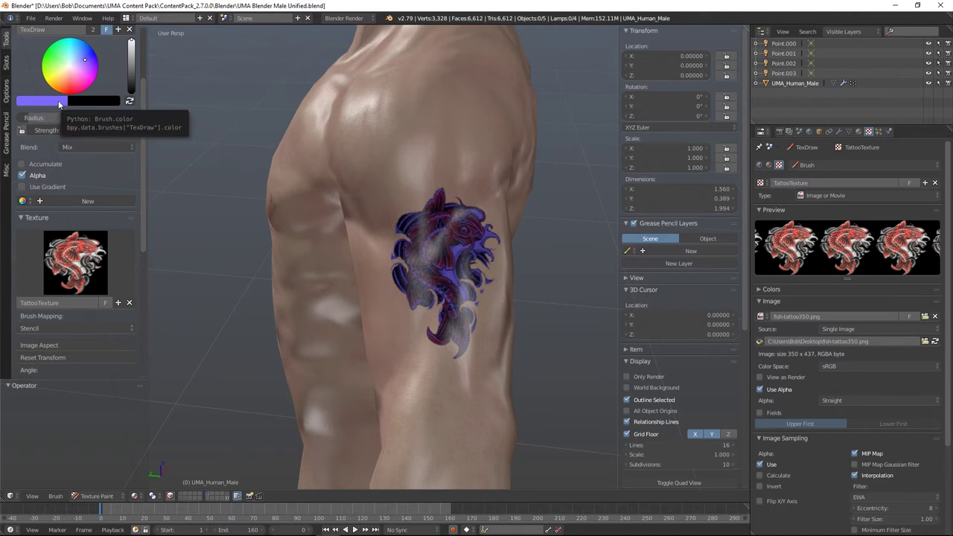
key(ctrl+z)
key(ctrl+z)
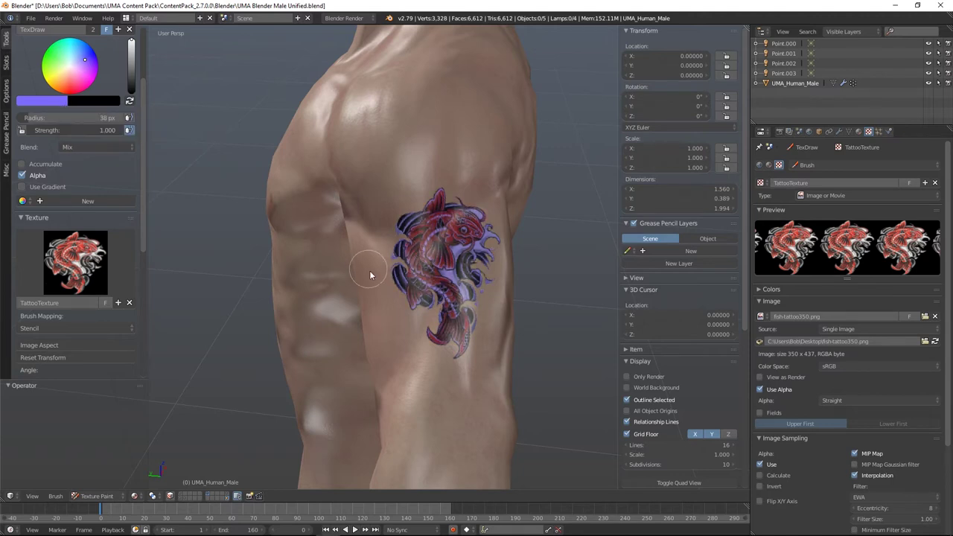
key(ctrl+z)
- Set the brush colour to near-white (1.000, 0.974, 0.986) and paint over the upper arm
click(52, 104)
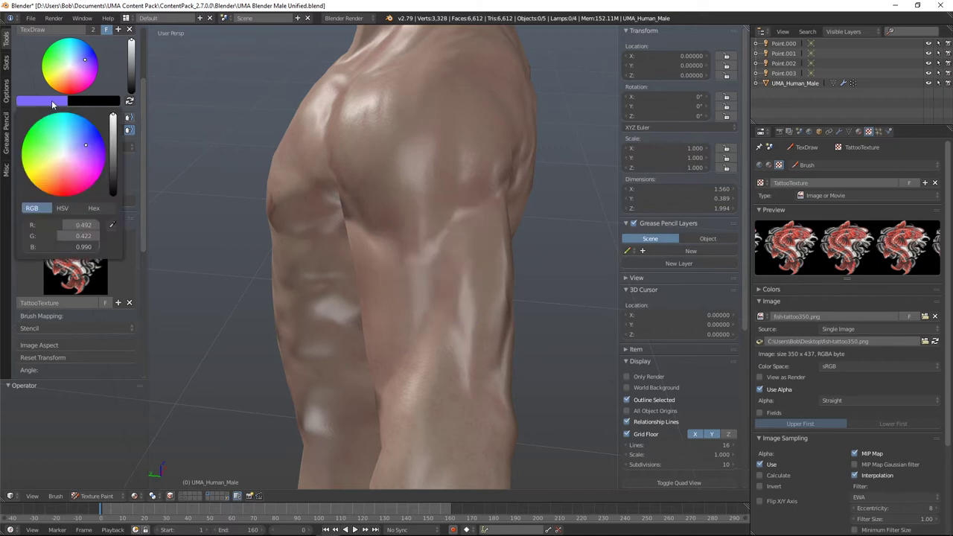
drag(86, 146, 63, 154)
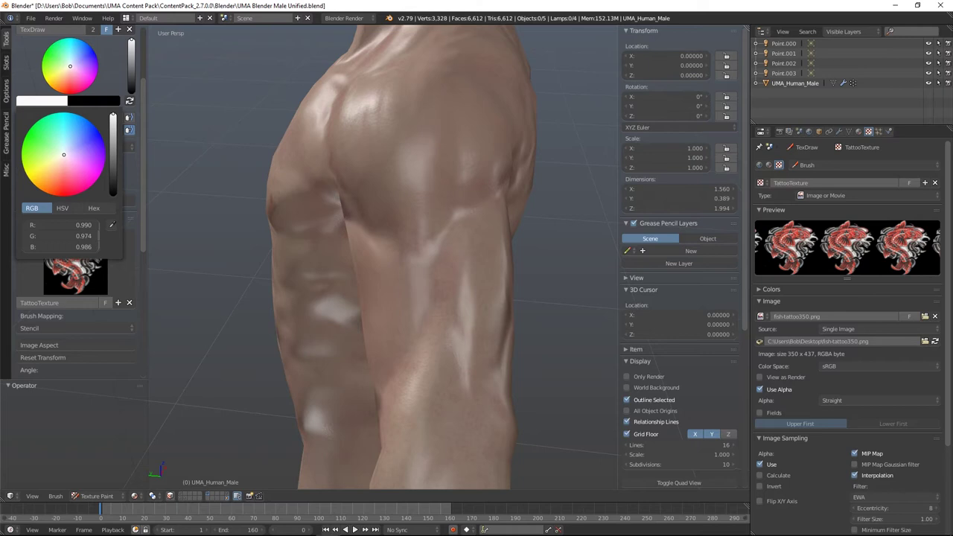
drag(82, 227, 88, 227)
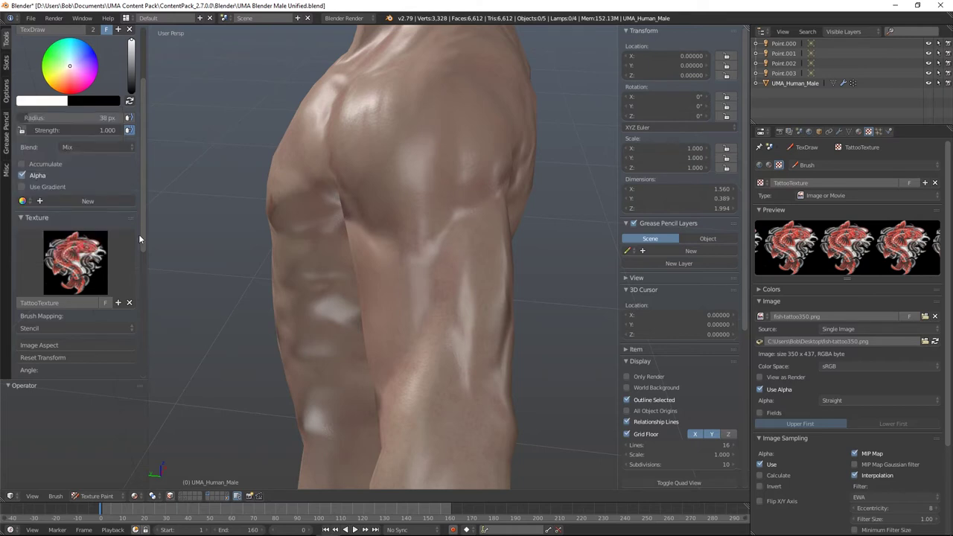
drag(446, 313, 404, 127)
- Paint over the koi again to deepen its colours and set brush mapping to Tiled
mouse_move(454, 200)
mouse_down()
mouse_move(399, 233)
mouse_move(464, 236)
mouse_move(417, 282)
mouse_move(447, 306)
mouse_move(441, 328)
mouse_move(487, 344)
mouse_move(417, 310)
mouse_move(500, 241)
mouse_move(484, 181)
mouse_move(349, 223)
mouse_move(412, 312)
mouse_move(506, 340)
mouse_move(453, 198)
mouse_move(261, 219)
mouse_up()
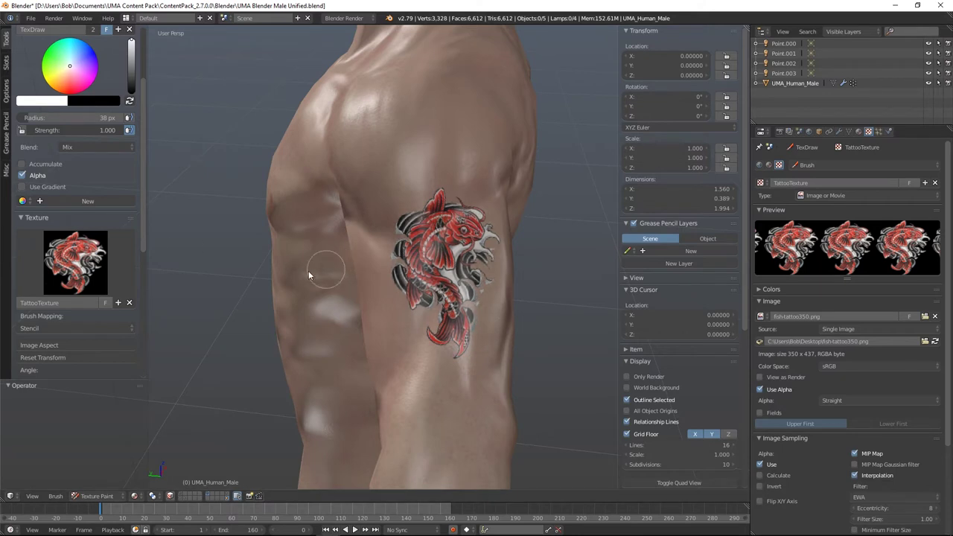
middle_drag(262, 309, 306, 301)
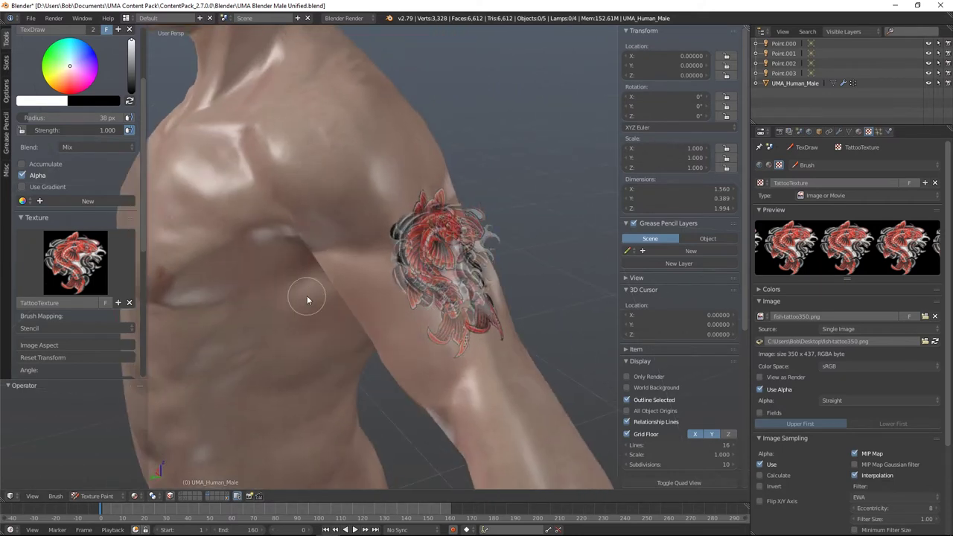
click(39, 327)
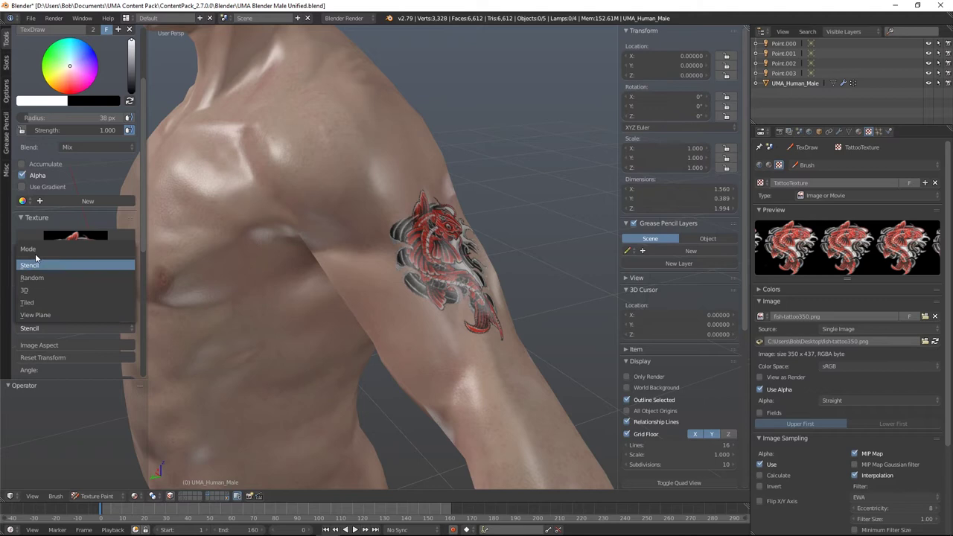
click(28, 302)
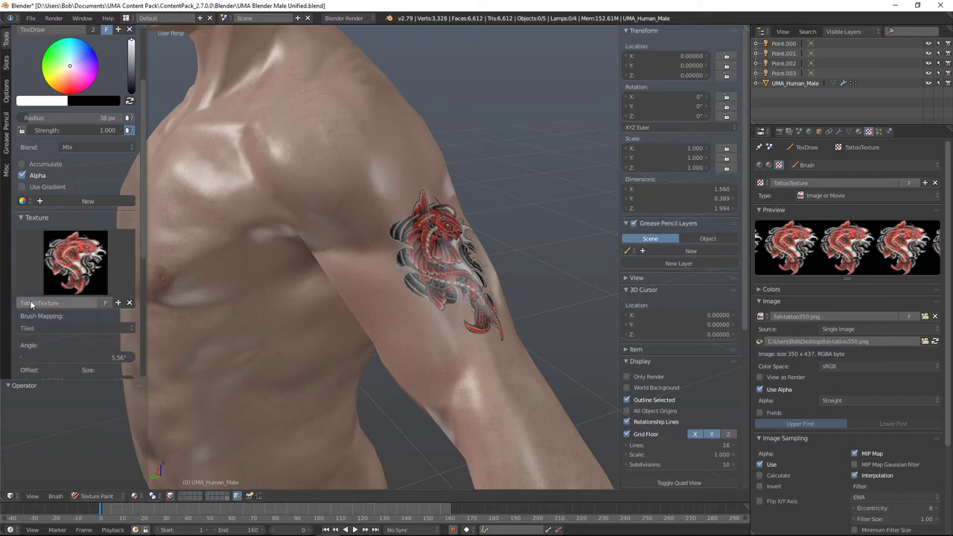
- Show the object's FishTattoo texture and split the 3D view into two side-by-side views
middle_drag(538, 210, 530, 232)
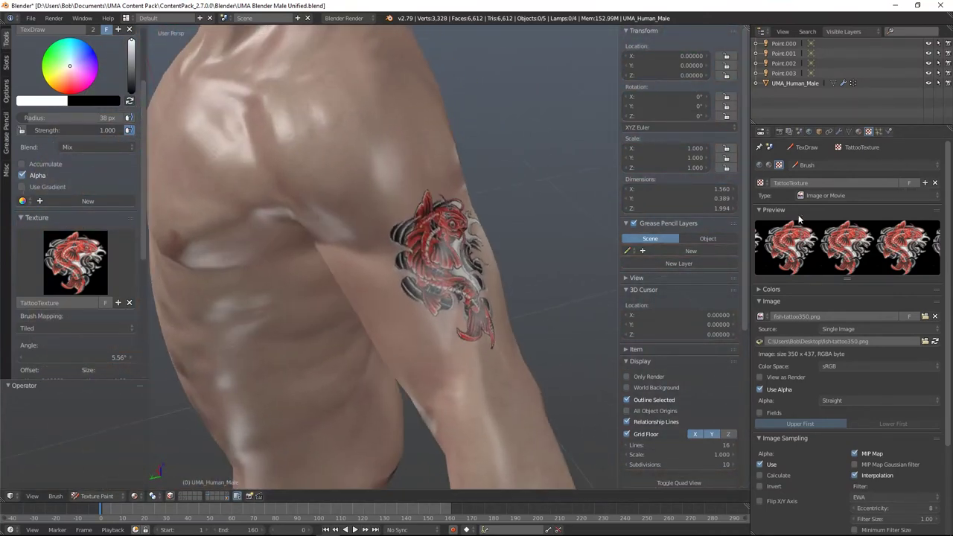
click(769, 165)
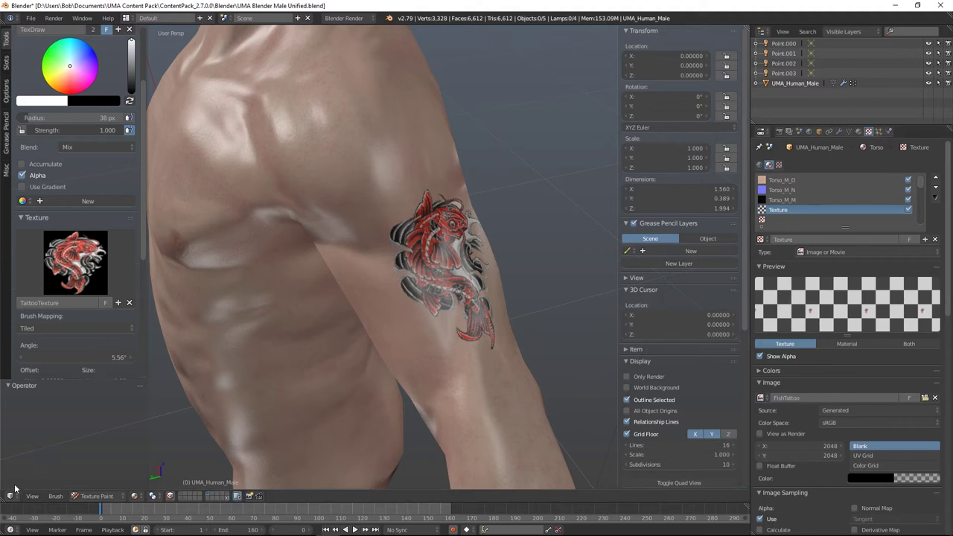
drag(3, 498, 310, 449)
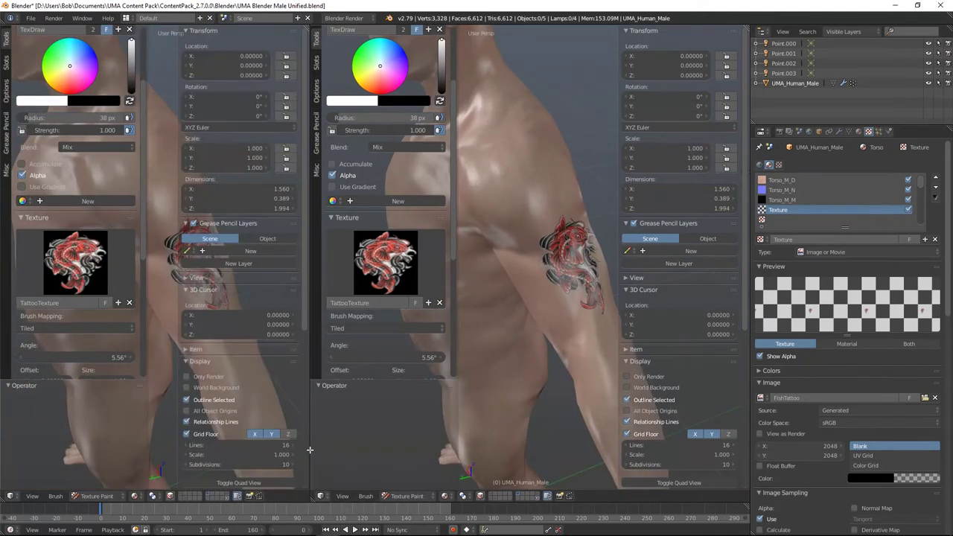
- Change the left area to the UV/Image Editor and frame the FishTattoo texture
click(16, 497)
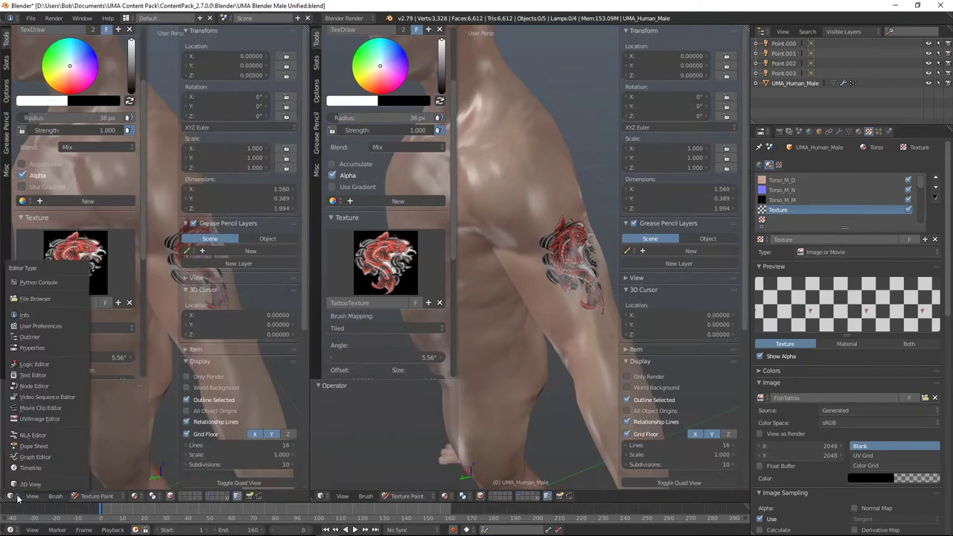
click(39, 418)
scroll(178, 306, down, 6)
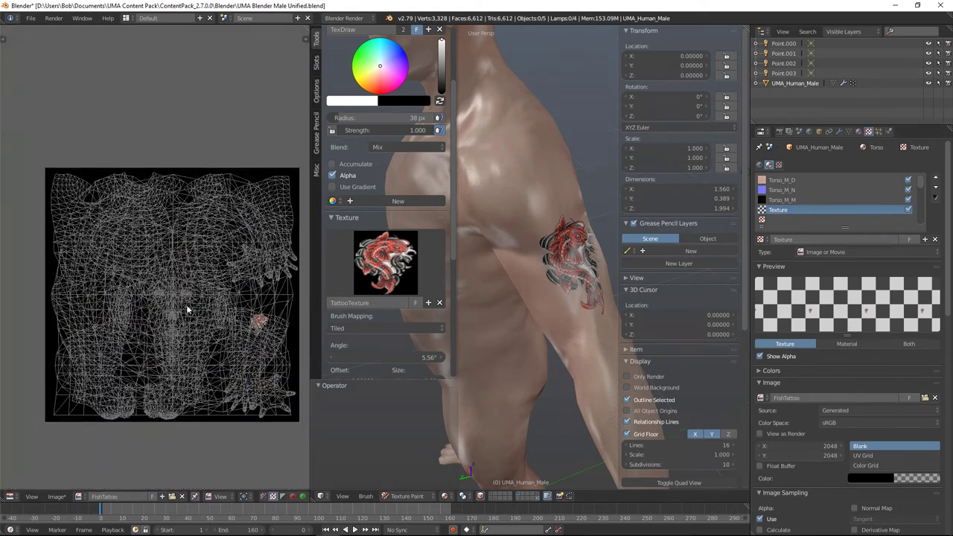
middle_drag(177, 283, 177, 290)
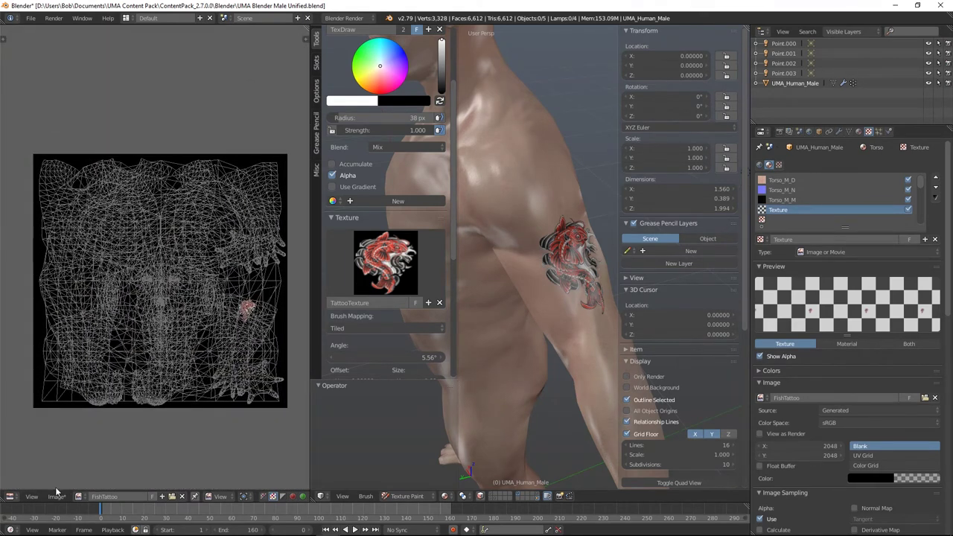
- Turn off Draw Texture Paint UVs so only the koi shows on black
click(31, 497)
click(31, 496)
click(32, 431)
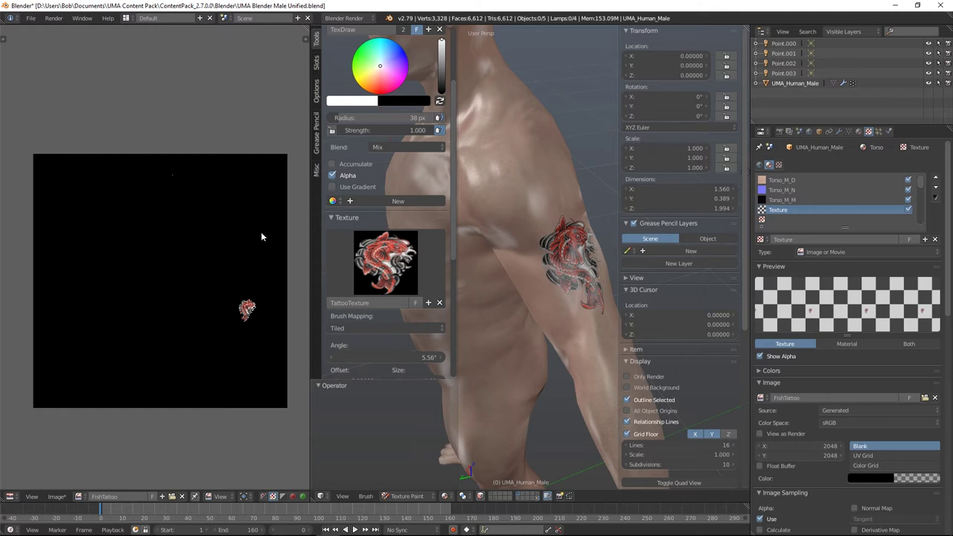
- Save the texture as FishTattoo.png on the Desktop and merge away the image editor area
click(58, 497)
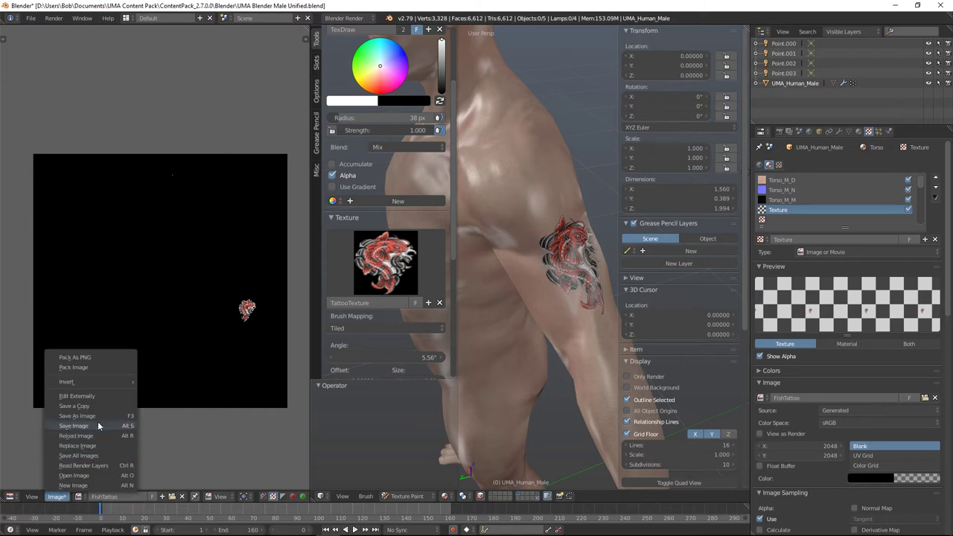
click(89, 418)
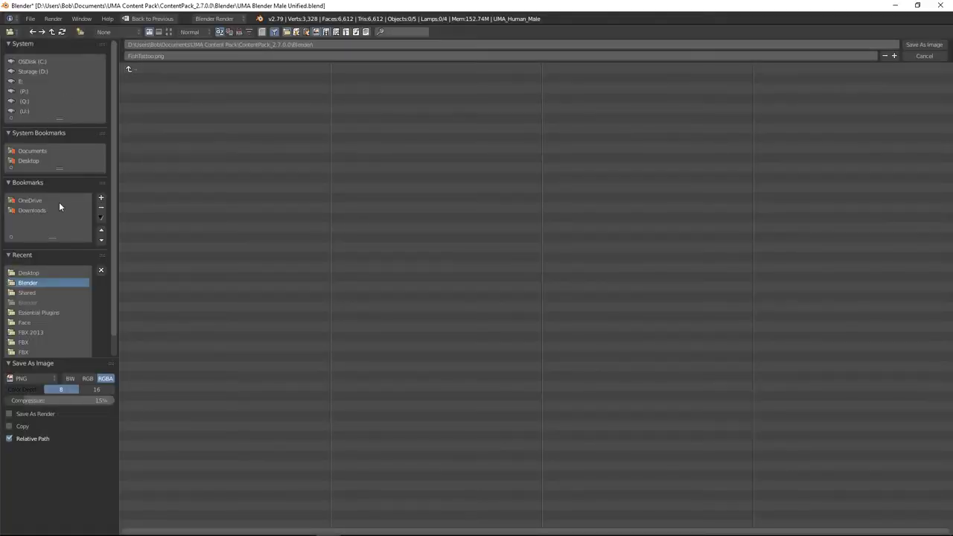
click(28, 160)
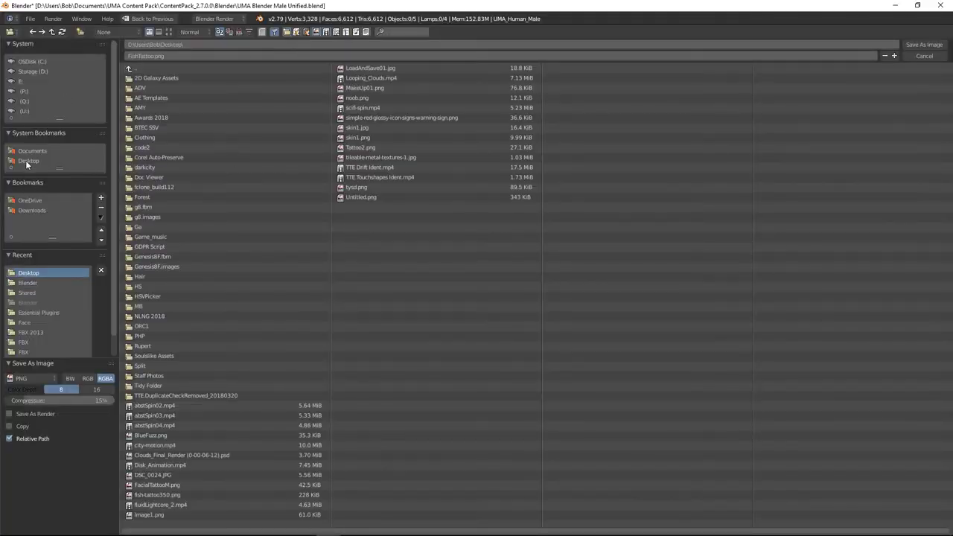
click(137, 56)
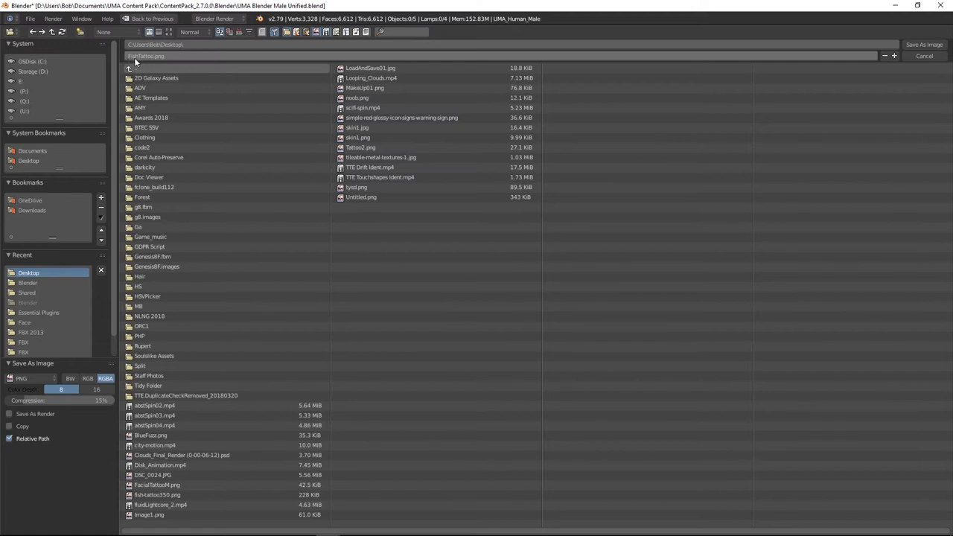
click(921, 46)
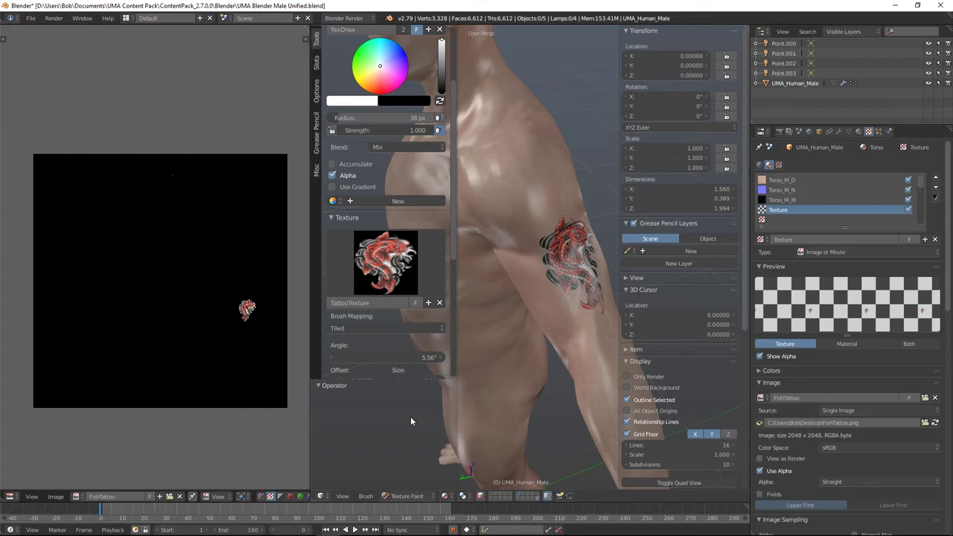
mouse_move(312, 500)
mouse_down()
mouse_move(192, 425)
mouse_move(114, 416)
mouse_up()
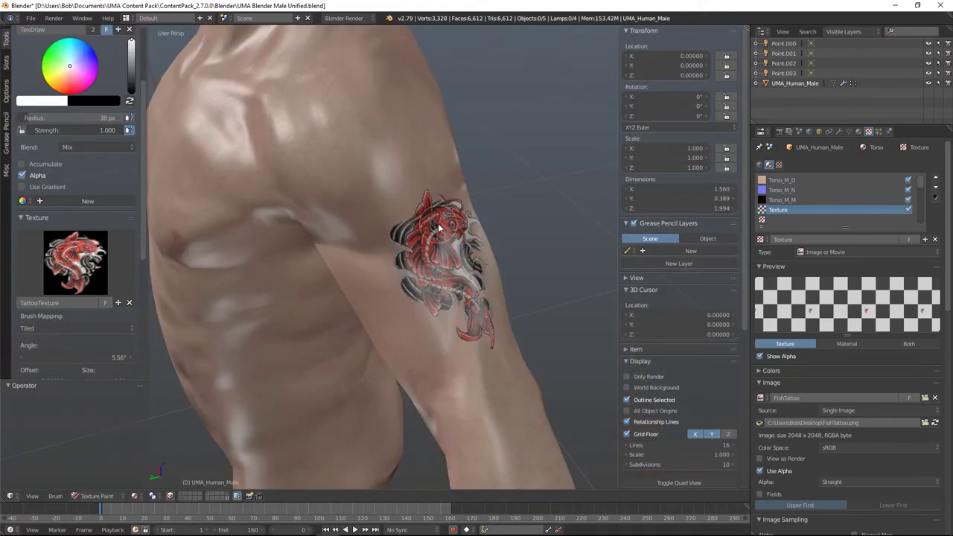
scroll(536, 214, up, 2)
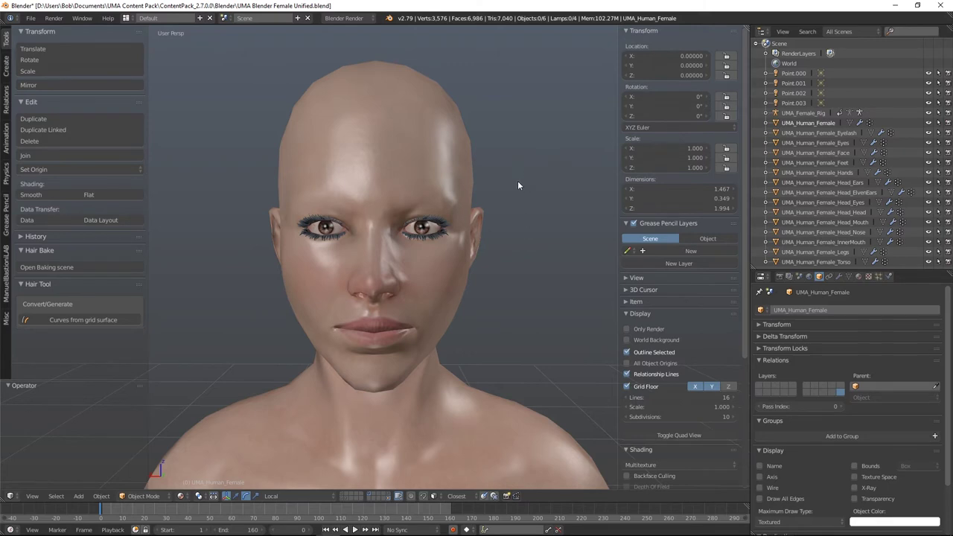
- Hide the Eyelash object in the Outliner and show the material list with Torso selected
scroll(516, 173, up, 3)
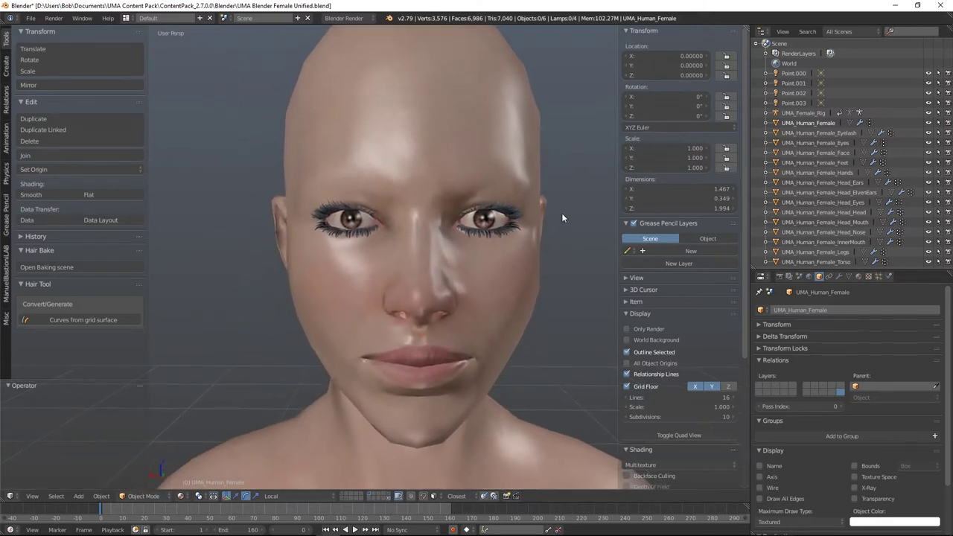
shift+middle_drag(561, 215, 522, 240)
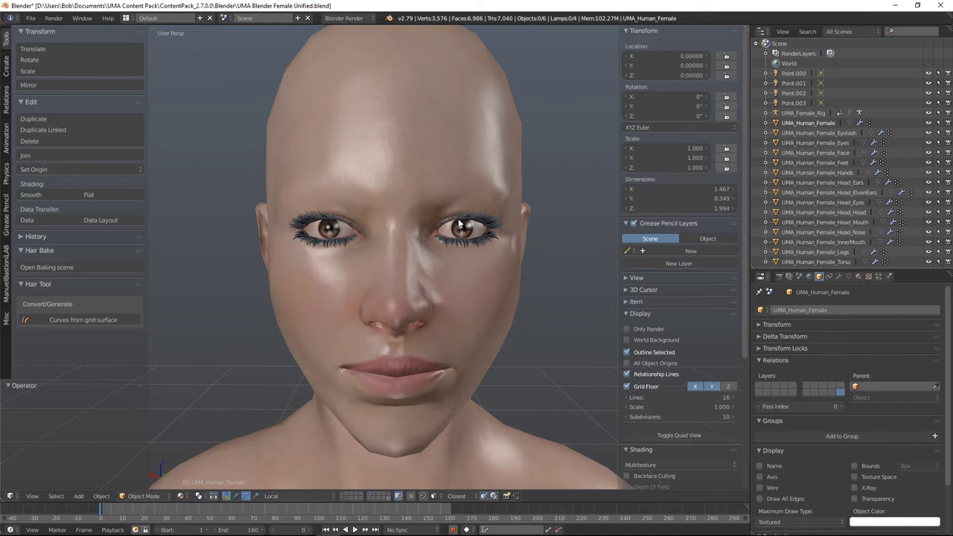
click(928, 132)
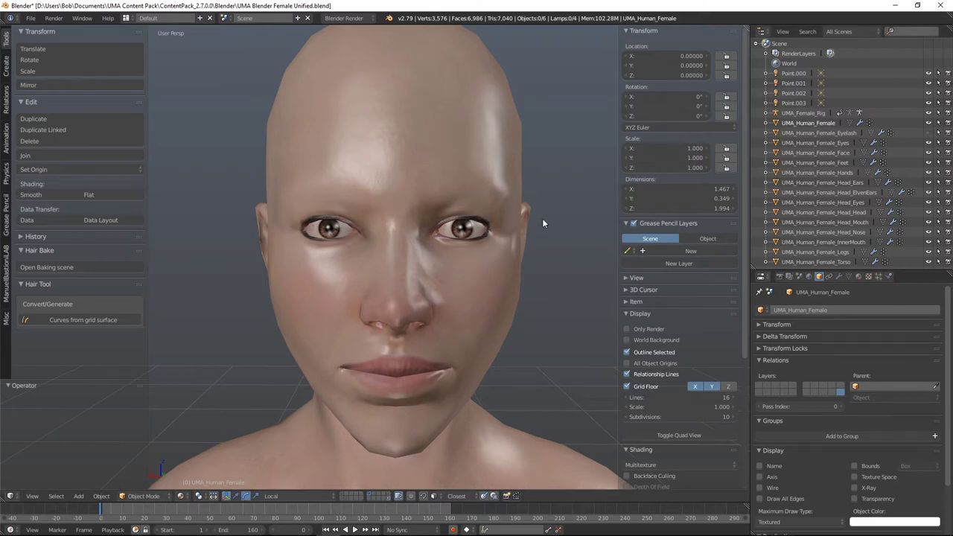
scroll(541, 219, up, 3)
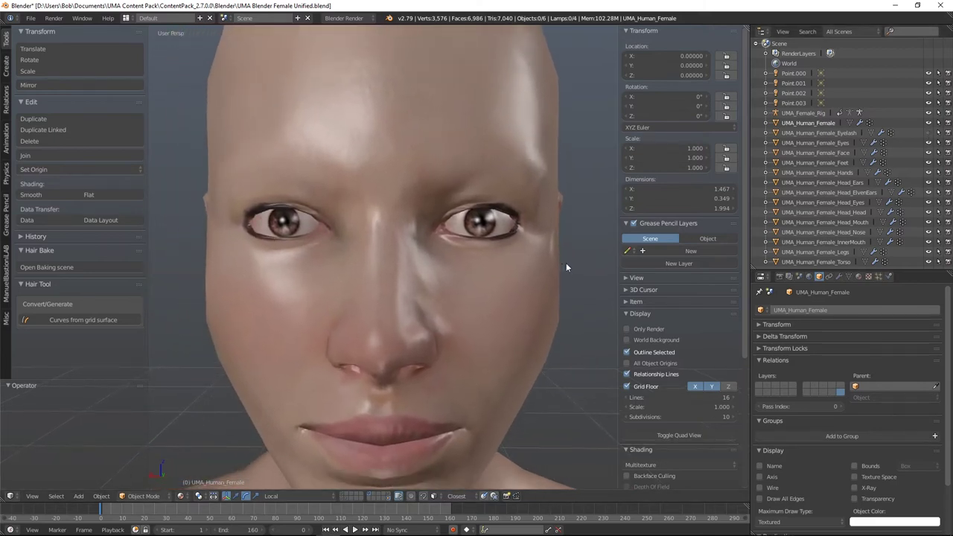
click(858, 276)
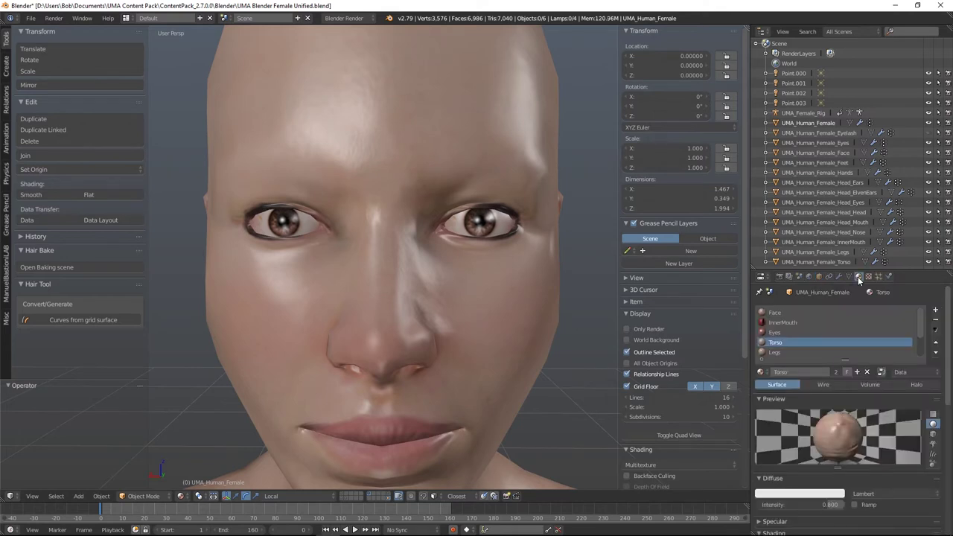
- Select the Face material's empty fourth texture slot and limit the Outliner to visible layers
click(772, 315)
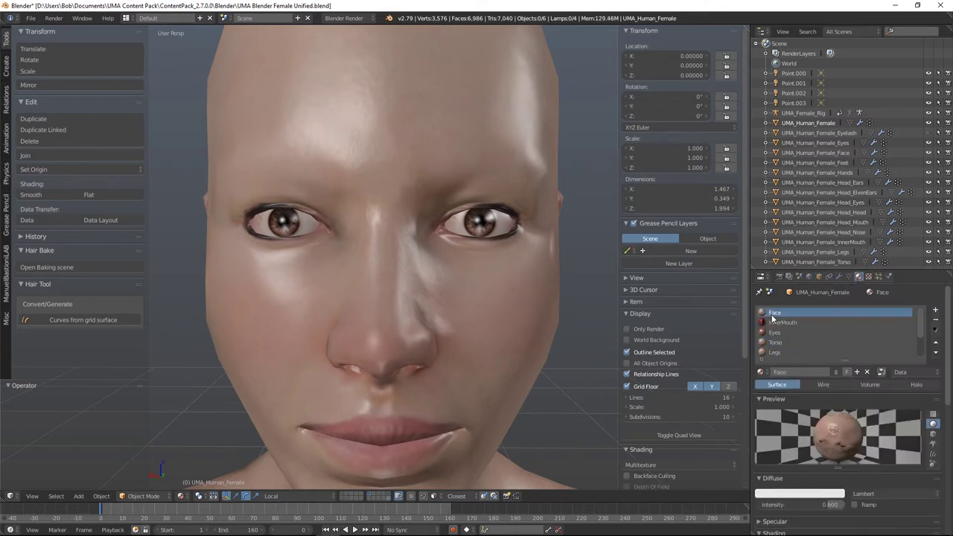
click(867, 276)
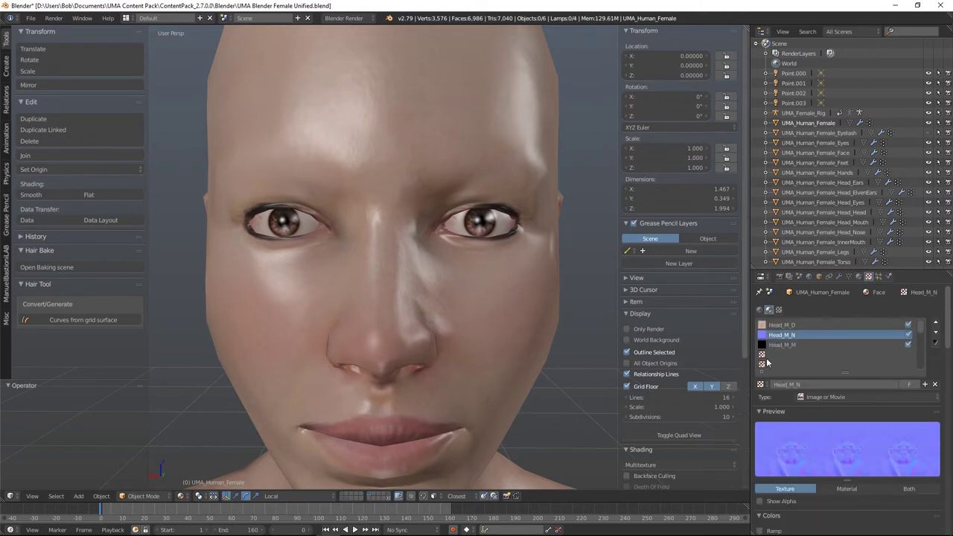
click(799, 357)
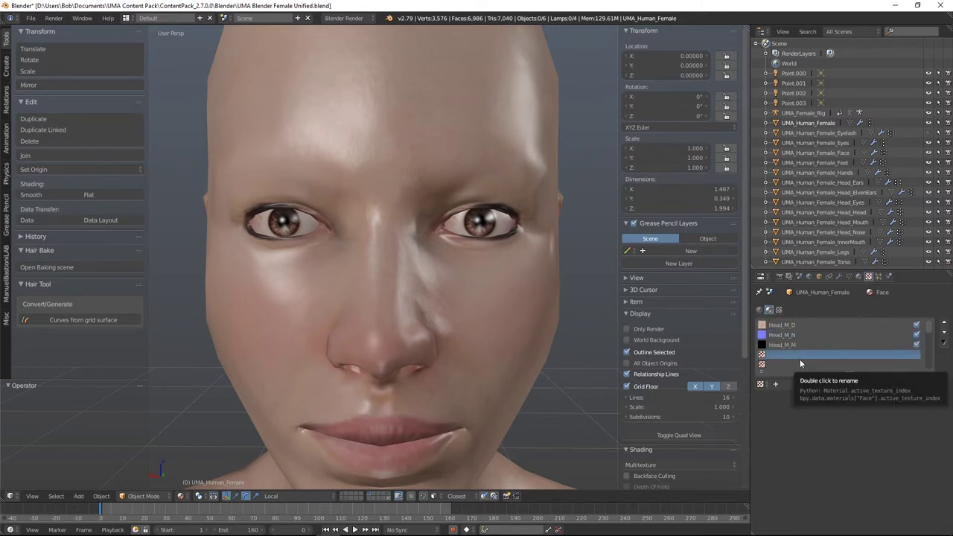
click(863, 30)
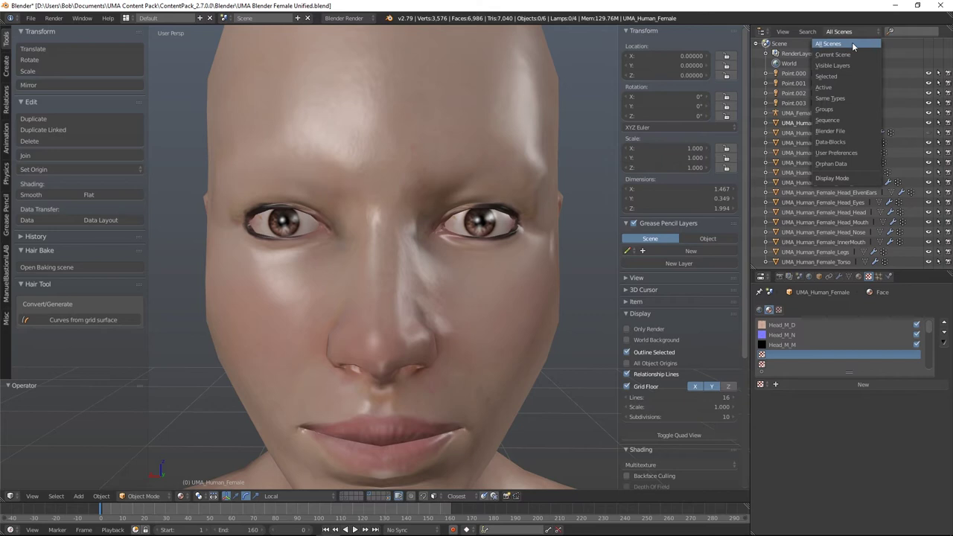
click(840, 65)
drag(802, 268, 804, 142)
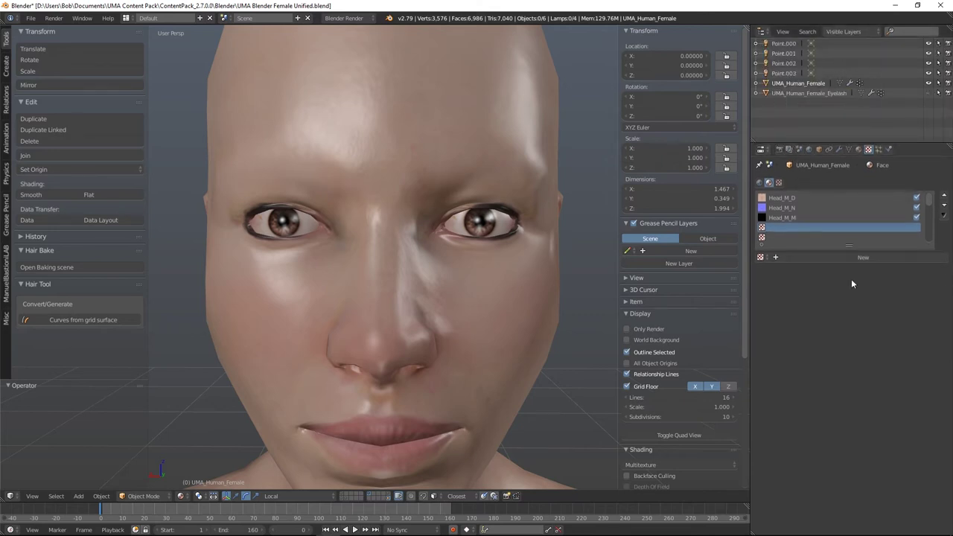
- Create a new texture in that slot named Makeup
click(779, 256)
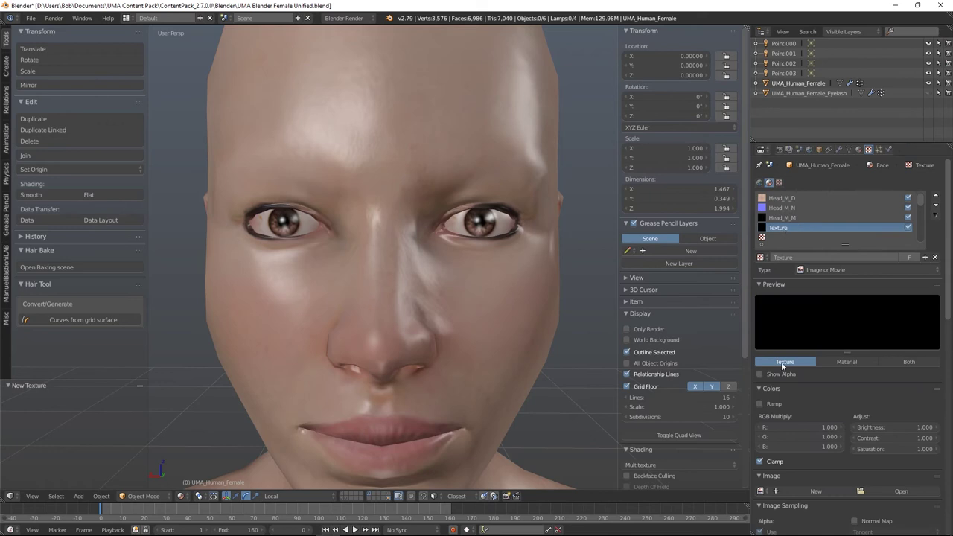
click(798, 257)
text(Makeup)
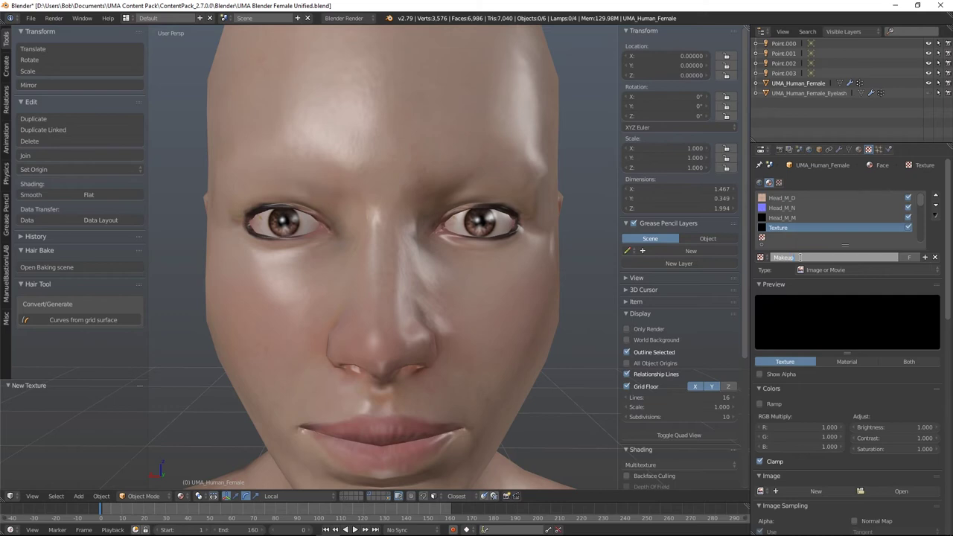
key(Return)
scroll(813, 385, down, 3)
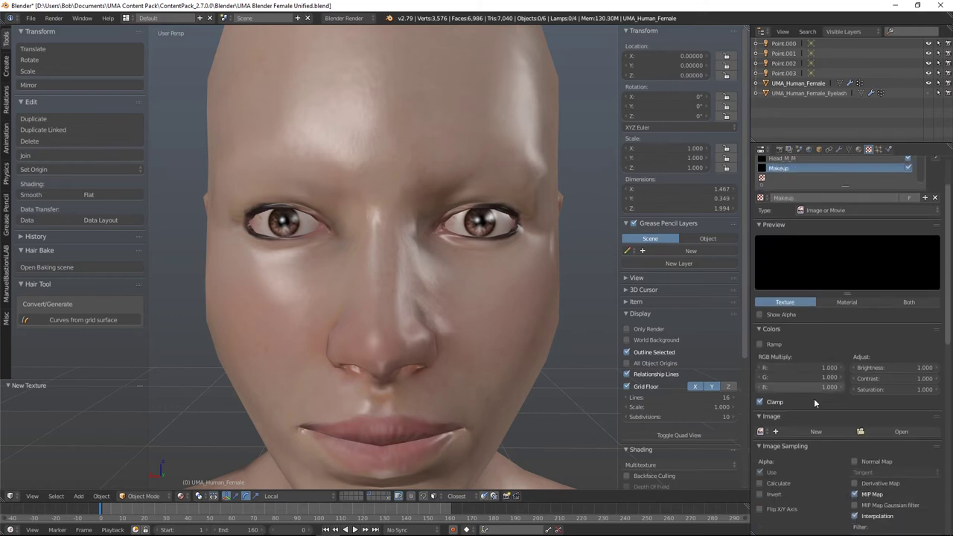
- Create a new 2048 x 1024 image named Makeup with a fully transparent fill colour
click(781, 433)
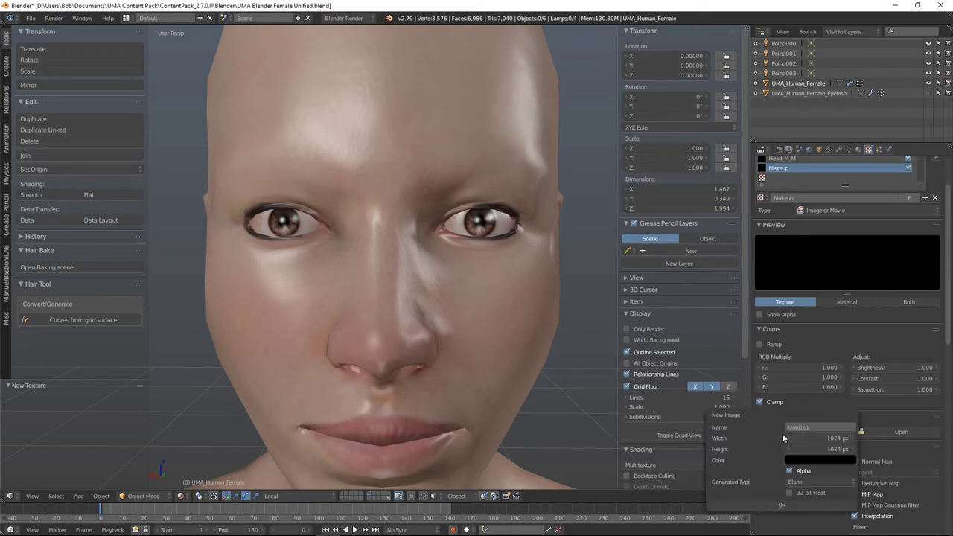
click(830, 436)
text(2048)
key(Return)
click(812, 426)
text(Ma)
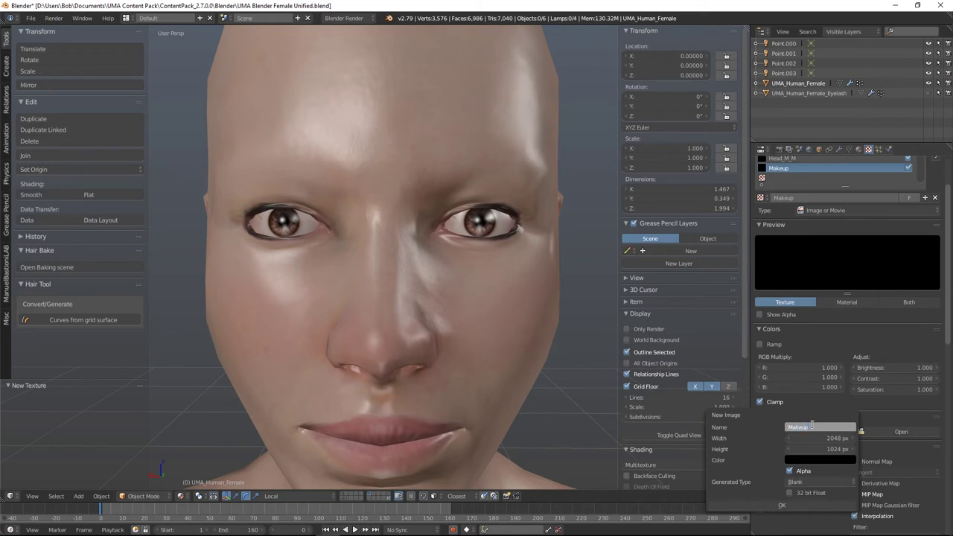
text(keup)
key(Return)
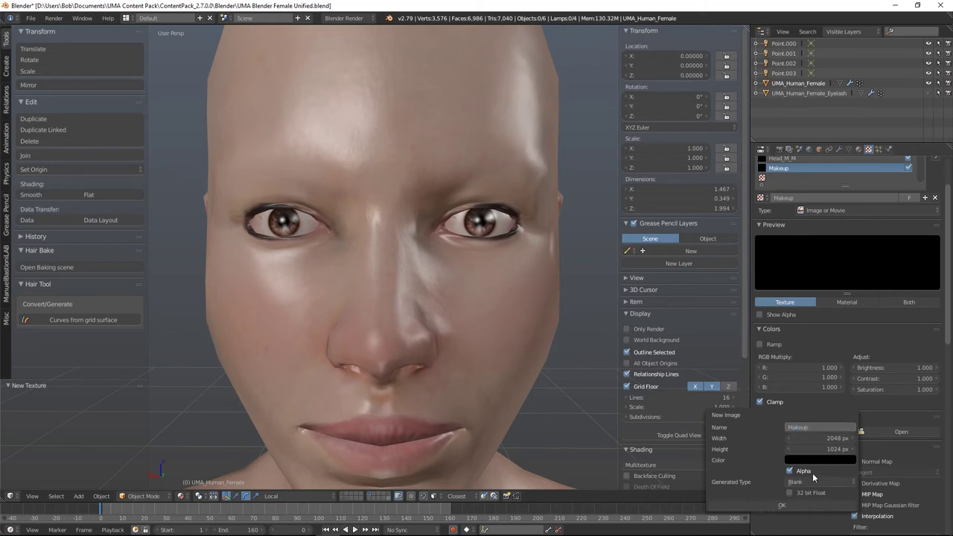
click(812, 461)
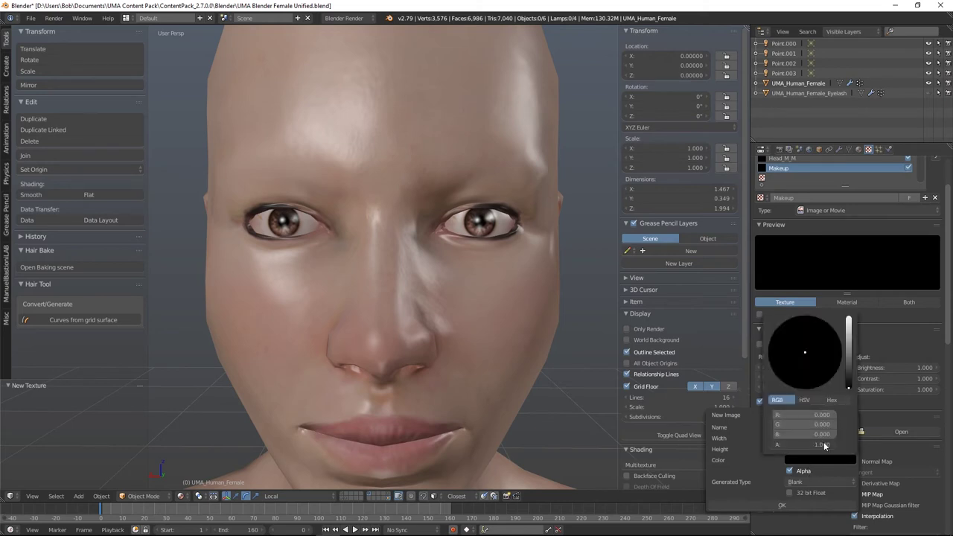
drag(825, 445, 774, 444)
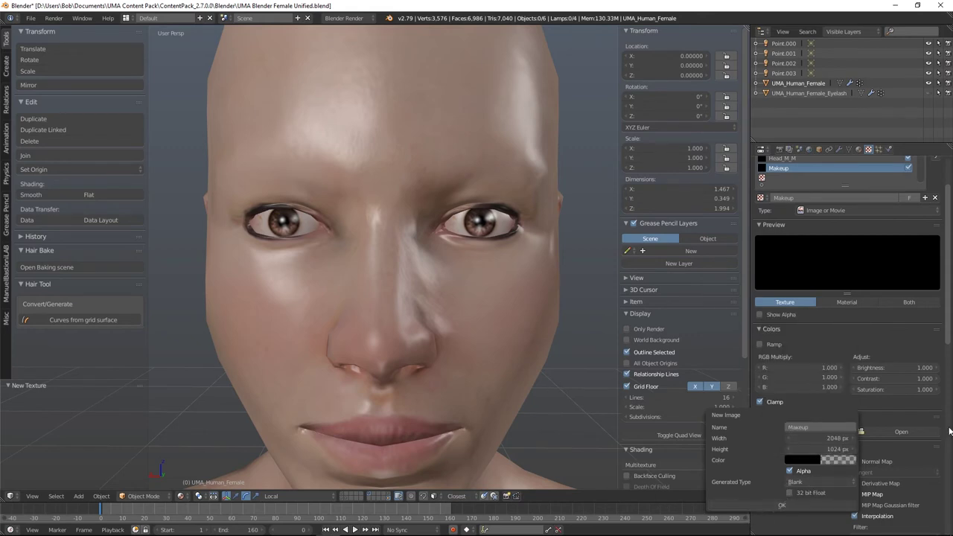
click(805, 508)
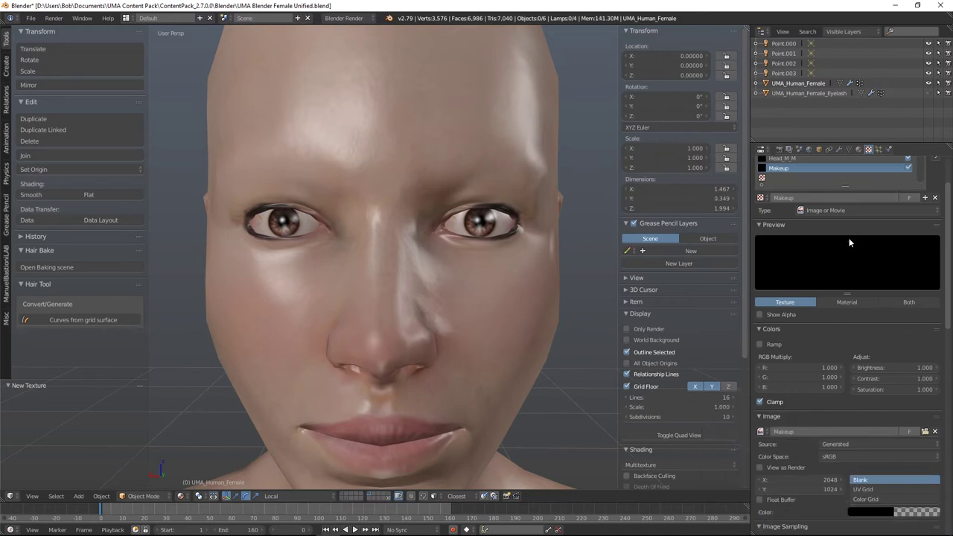
- Switch to Texture Paint mode and undo a test blotch on the forehead
click(140, 497)
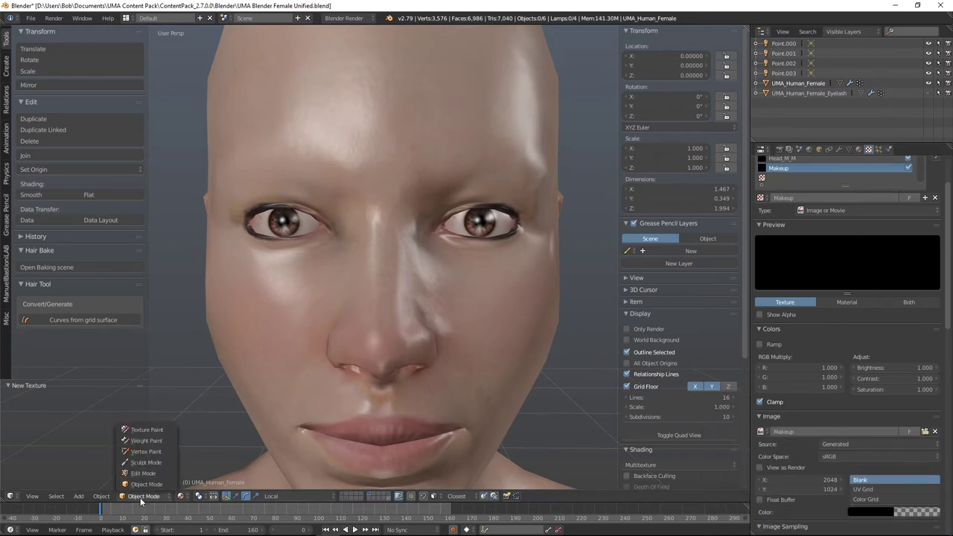
click(145, 431)
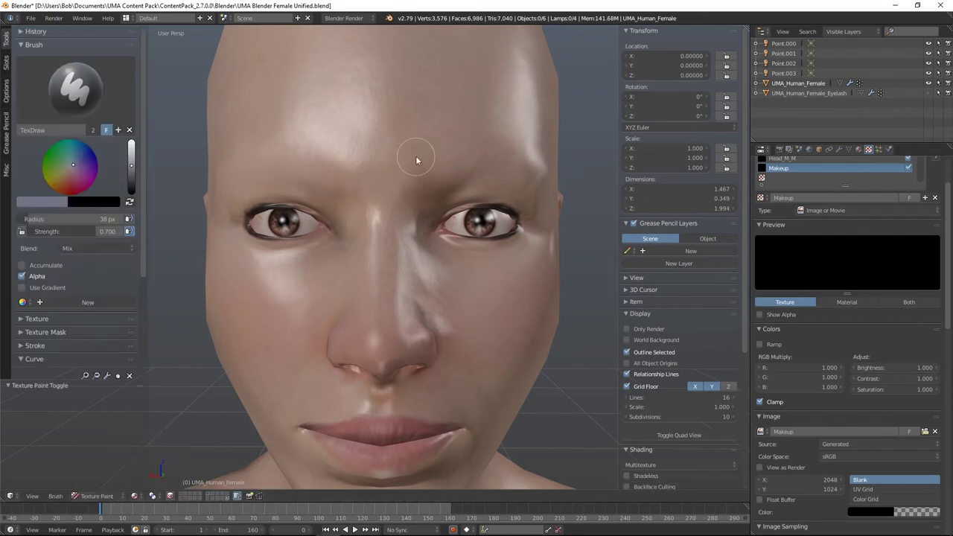
mouse_move(476, 145)
mouse_down()
mouse_move(479, 120)
mouse_move(436, 100)
mouse_move(505, 117)
mouse_move(495, 146)
mouse_move(520, 115)
mouse_up()
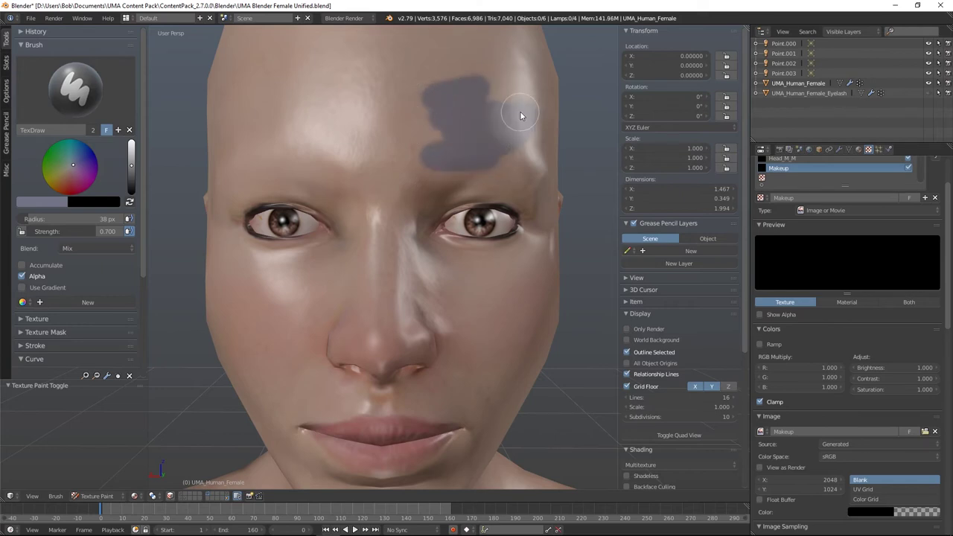
key(ctrl+z)
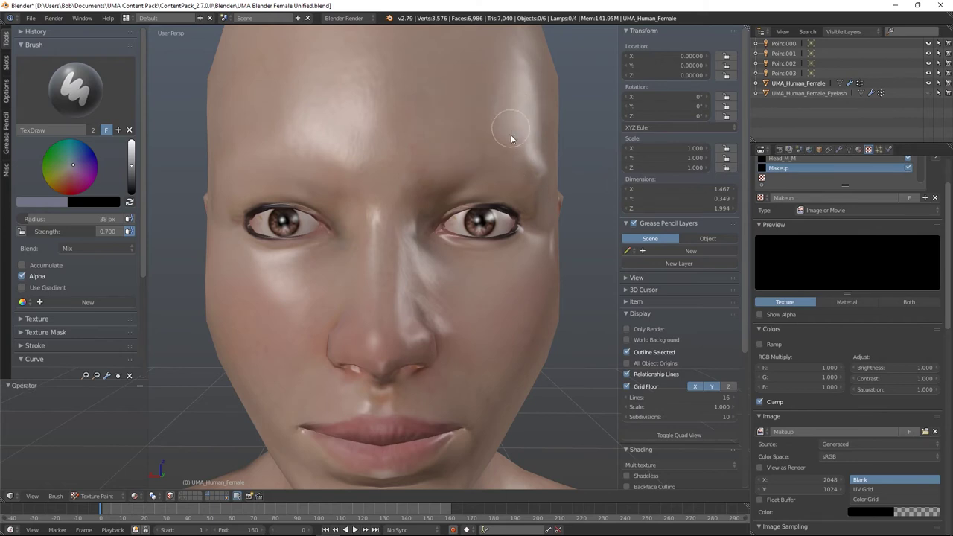
- Paint a dark grey stroke from the forehead over the right eye down the cheek
drag(509, 155, 476, 250)
drag(508, 170, 472, 298)
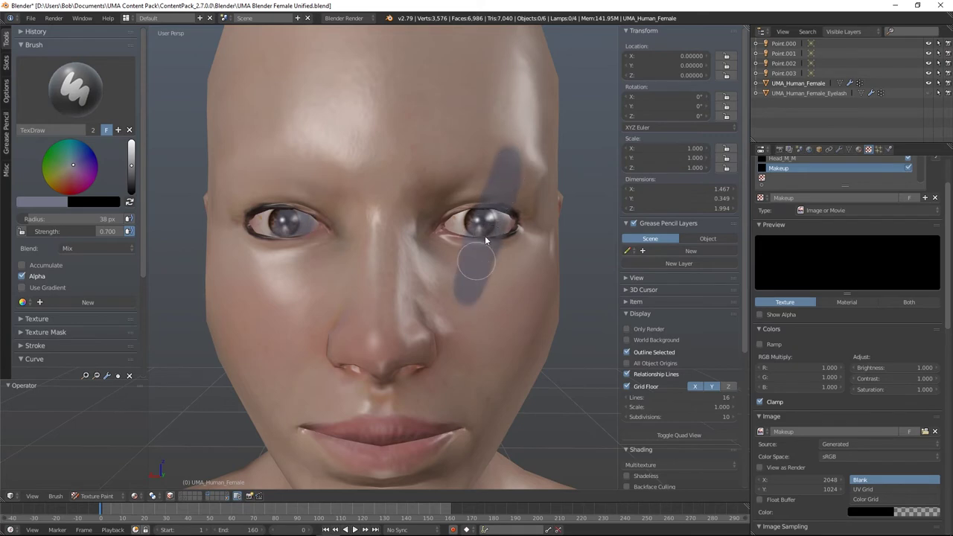
click(500, 181)
- Select the Eyes material, undo the face stroke, and show its Eye_R texture slot
click(860, 150)
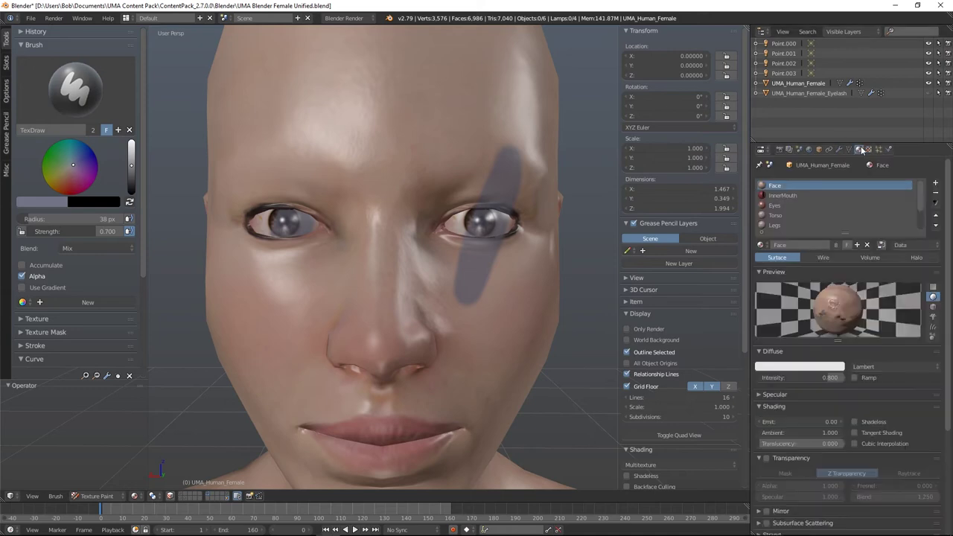
click(774, 206)
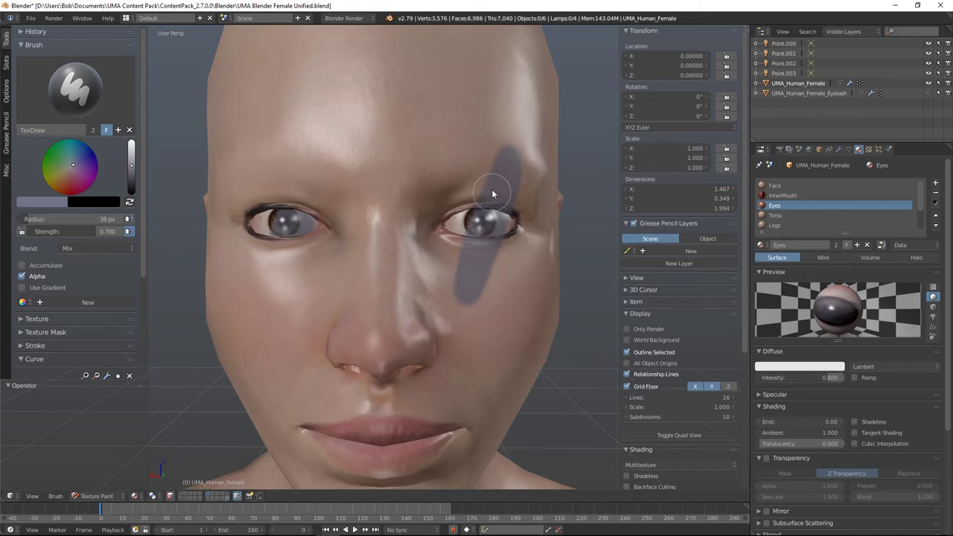
key(ctrl+z)
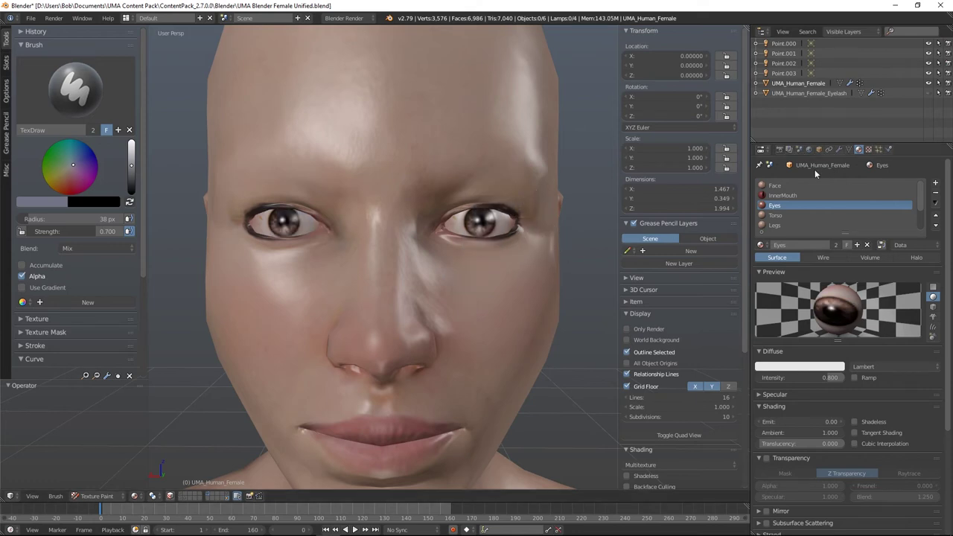
click(868, 150)
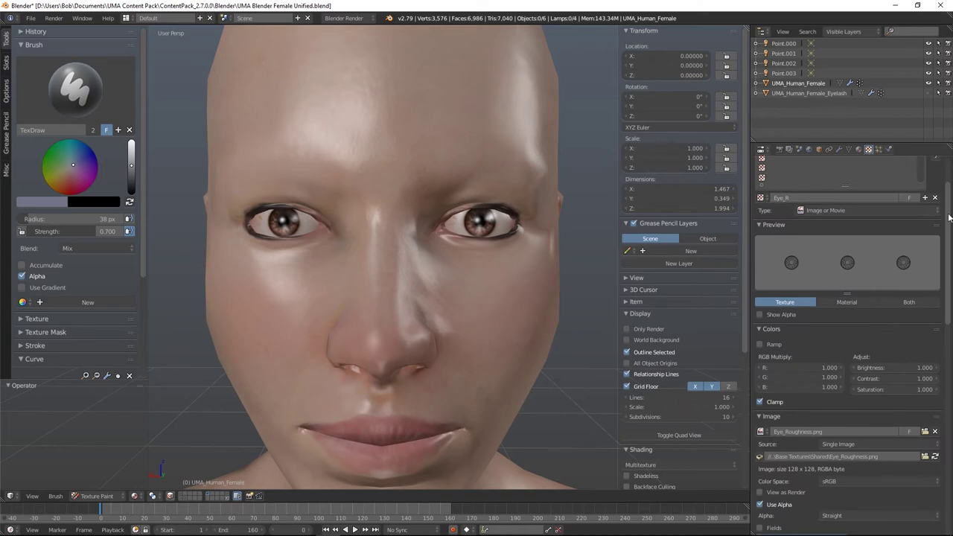
scroll(793, 209, up, 3)
- Add a new texture named DeleteMe in the empty slot below Eye_R
click(771, 217)
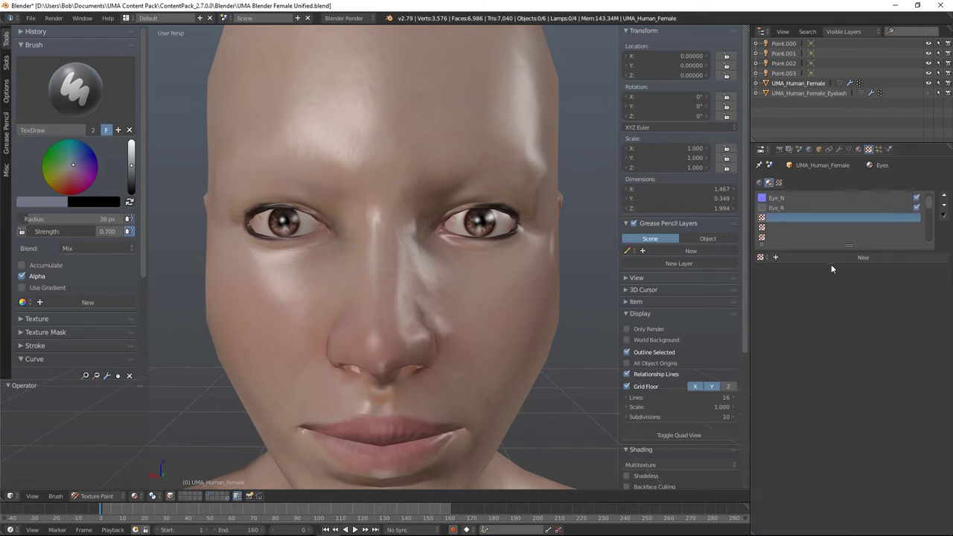
click(778, 258)
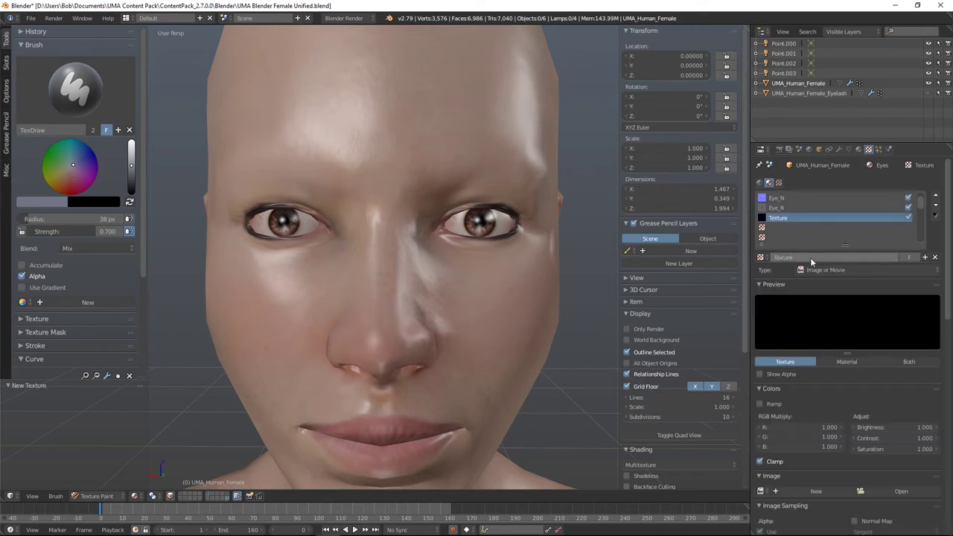
text(O)
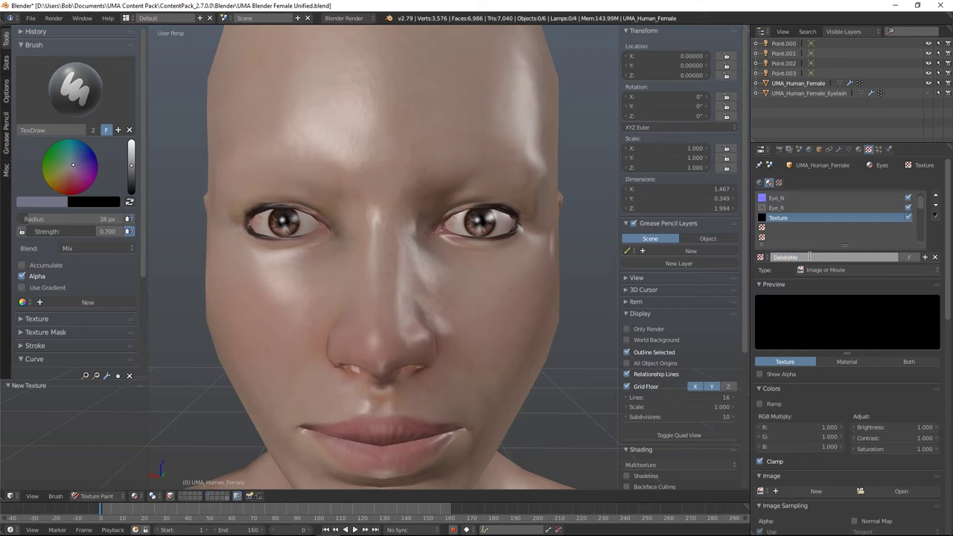
key(Return)
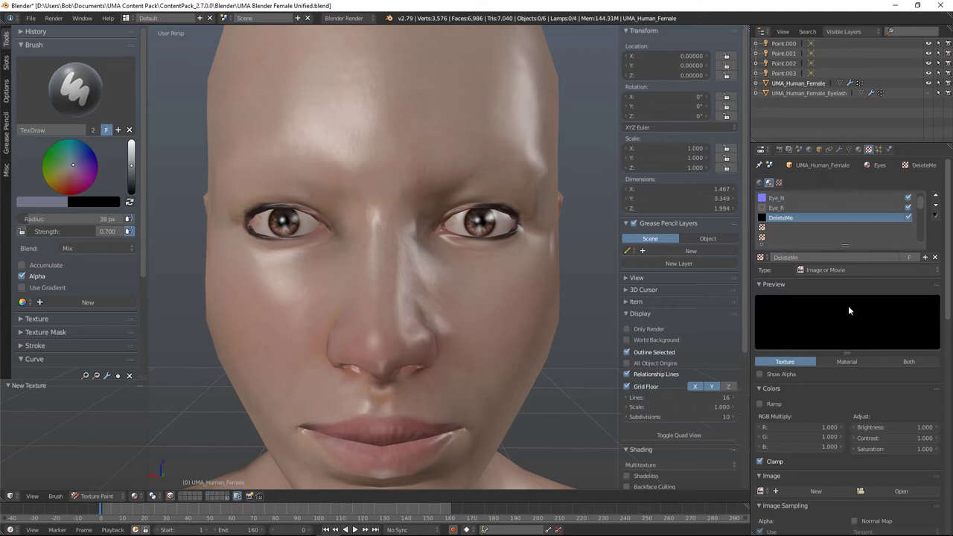
scroll(848, 305, down, 4)
- Give DeleteMe a new generated 2048 x 1024 image also named DeleteMe
click(789, 373)
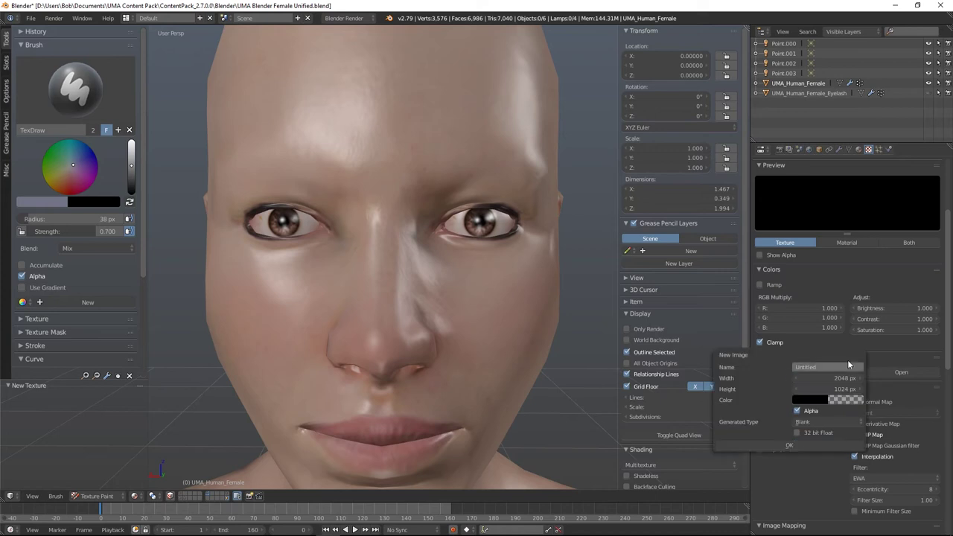
click(820, 367)
text(DeleteMe)
key(Return)
click(787, 445)
scroll(837, 292, up, 2)
scroll(838, 293, up, 2)
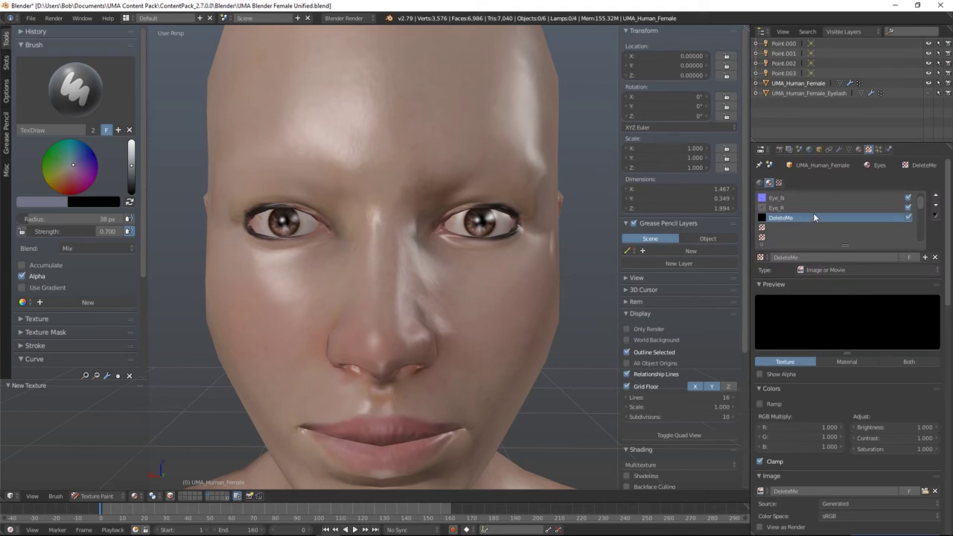
click(859, 149)
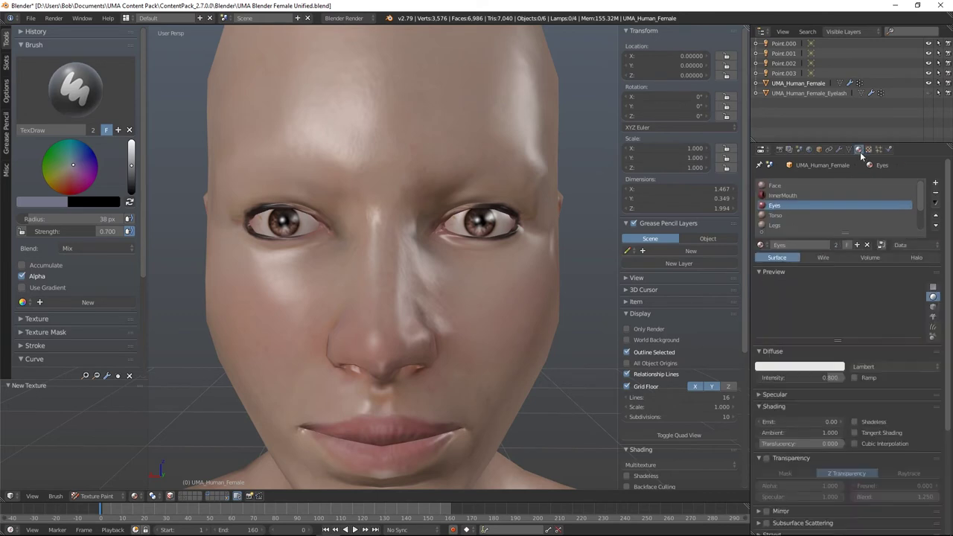
- Set Makeup as Face's paint slot and DeleteMe as Eyes', ending on Face with brush settings shown
click(775, 186)
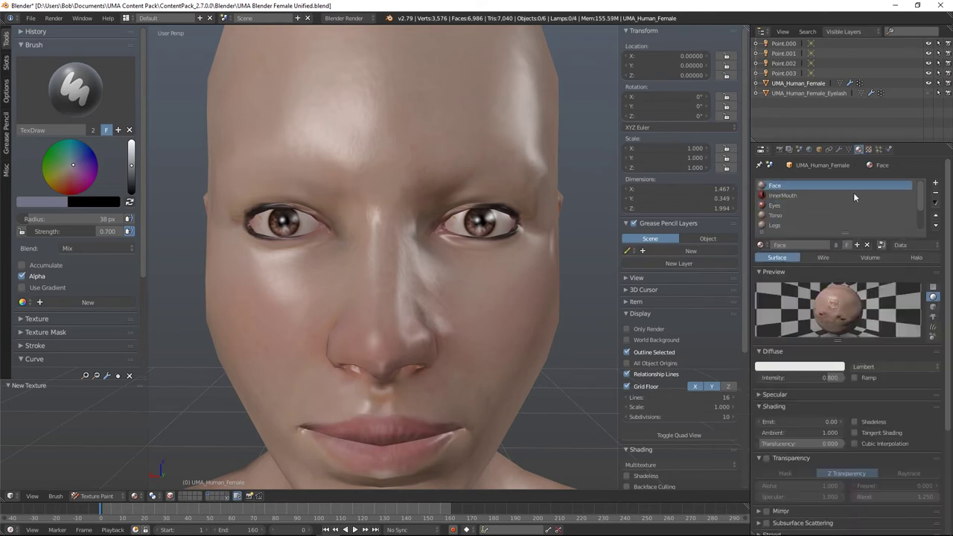
click(6, 62)
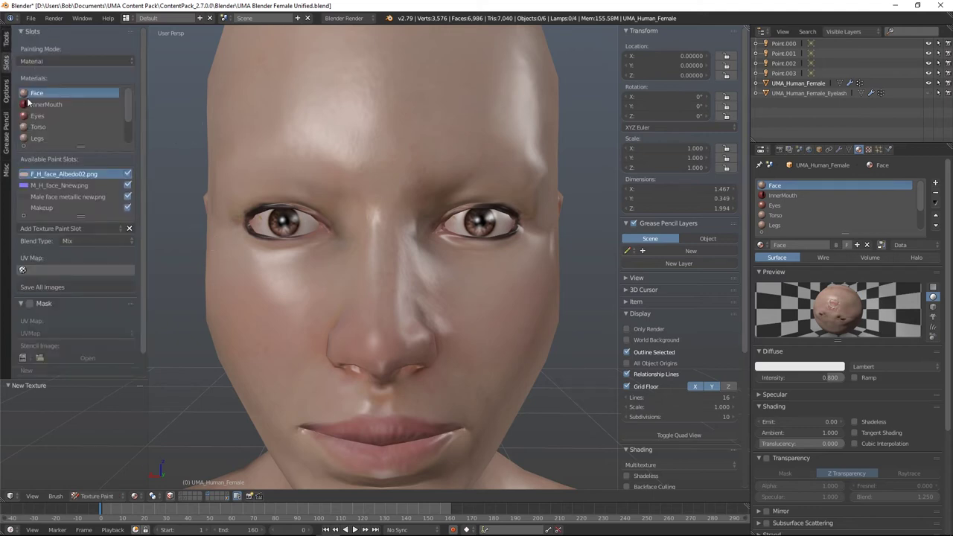
click(39, 208)
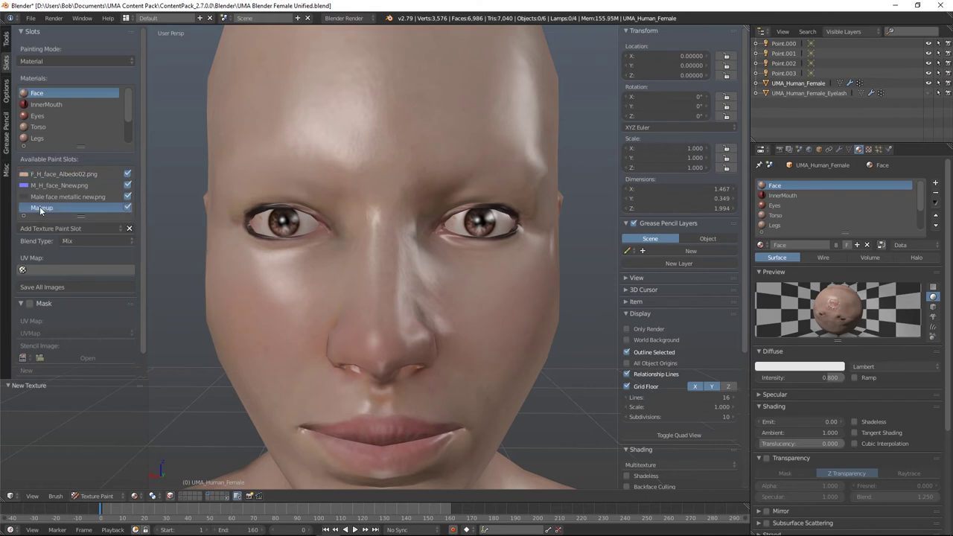
click(37, 116)
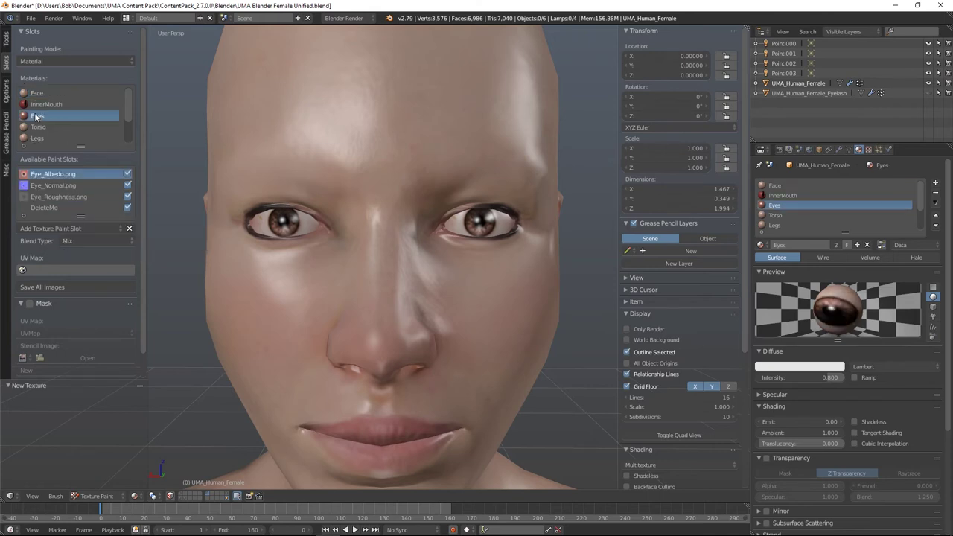
click(48, 207)
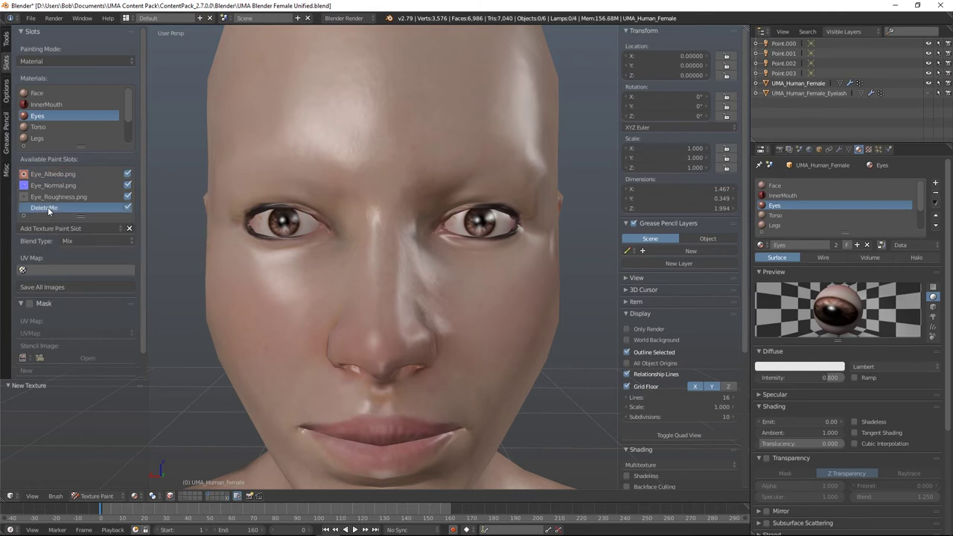
click(43, 93)
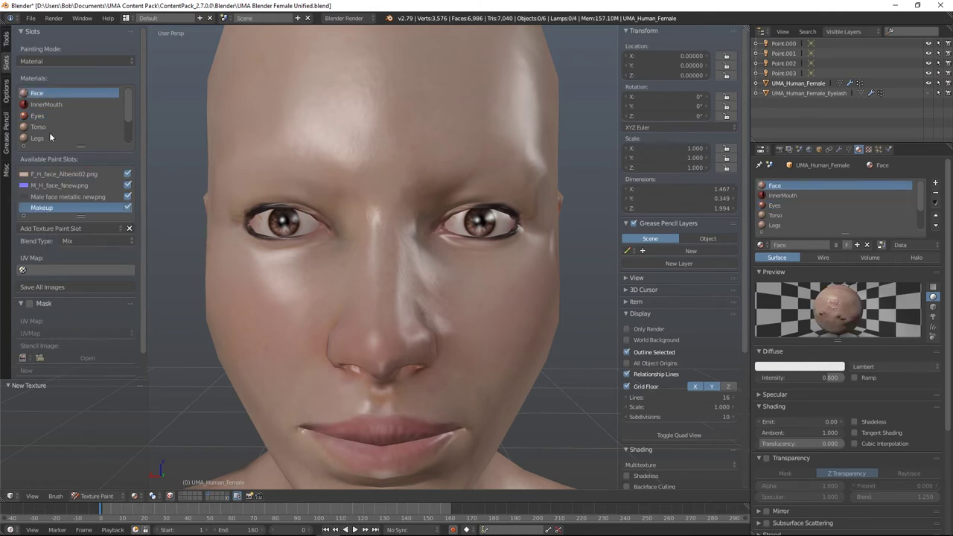
click(39, 117)
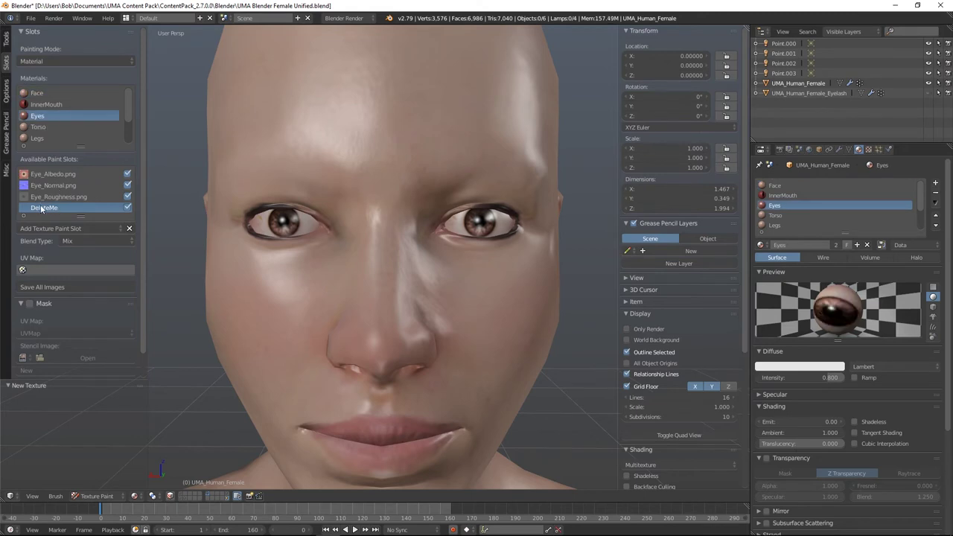
click(35, 93)
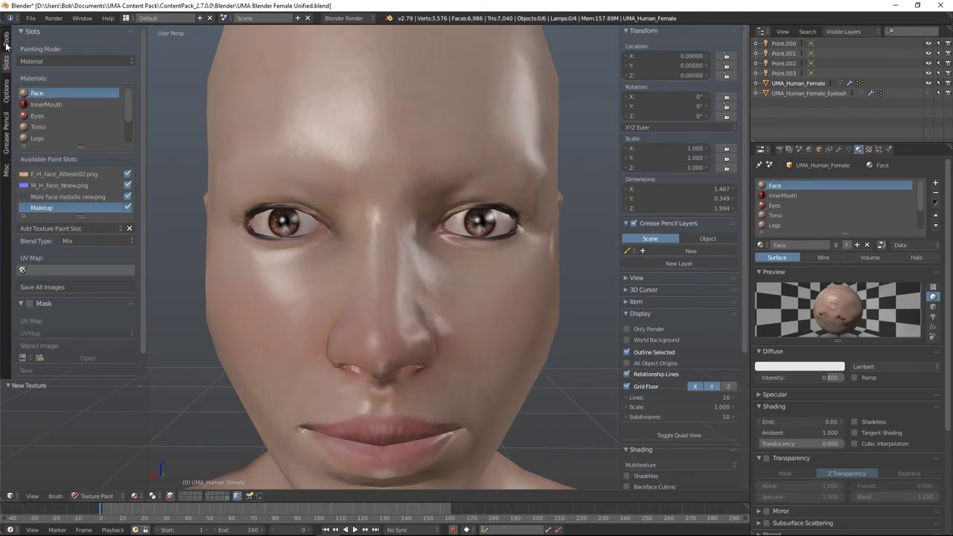
click(6, 41)
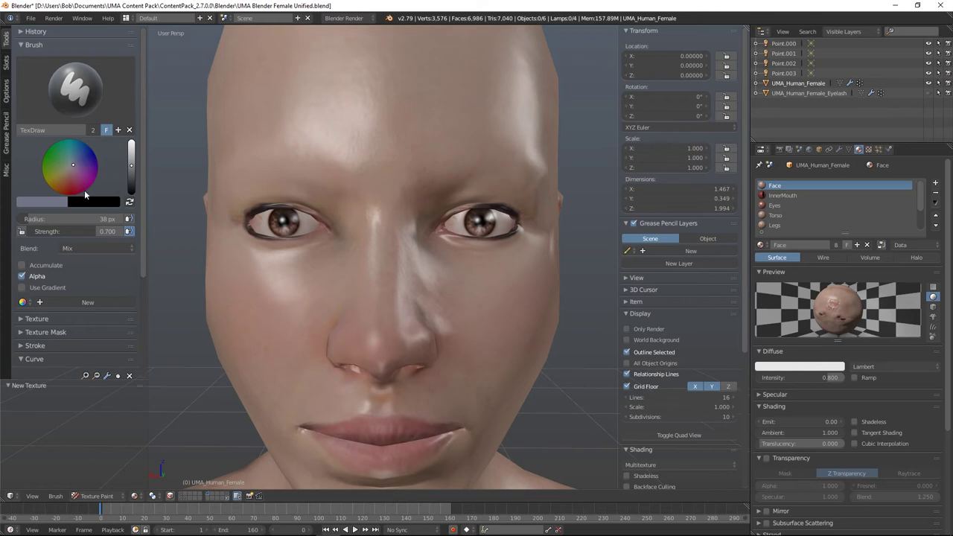
- Choose a dark brown paint colour on the colour wheel
click(62, 179)
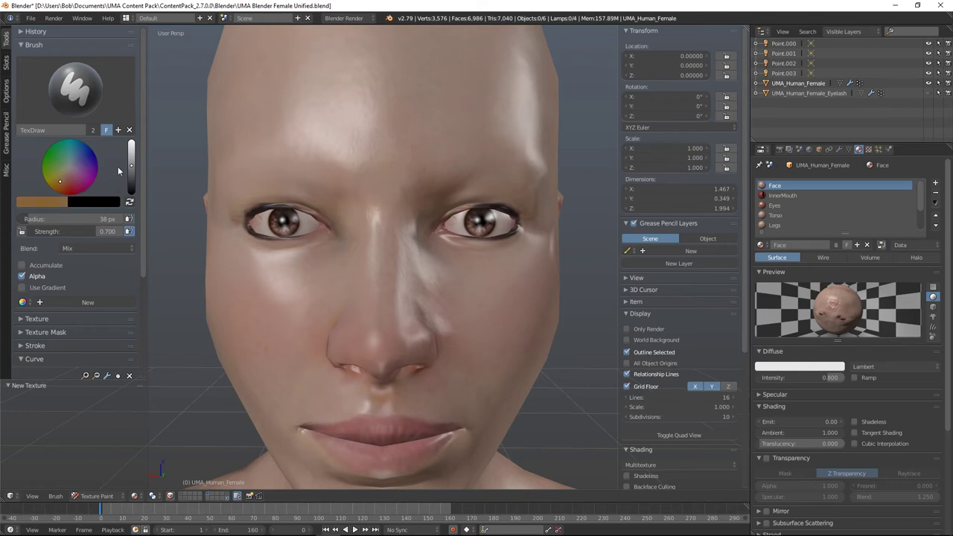
drag(132, 165, 132, 181)
scroll(491, 235, up, 3)
scroll(497, 236, down, 3)
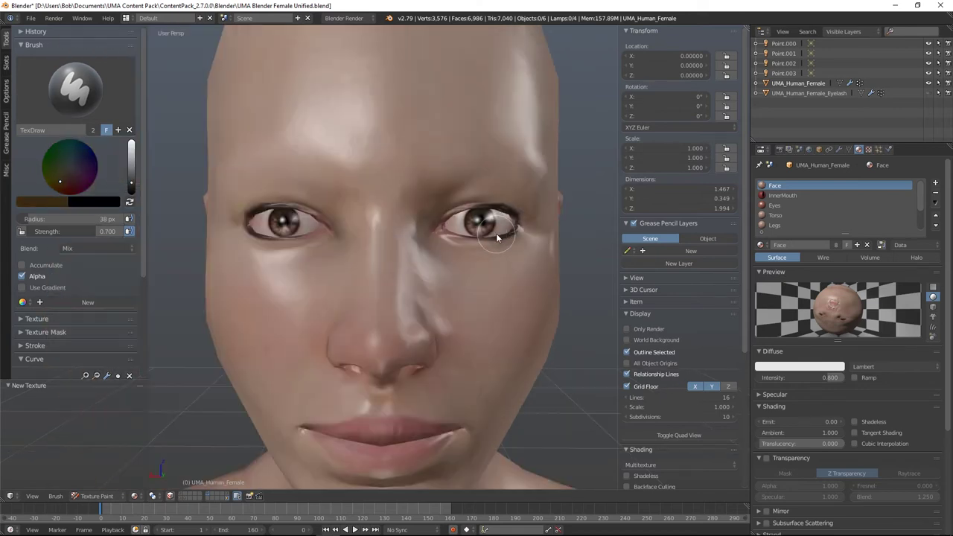
scroll(26, 345, down, 5)
- Enable X symmetry and paint mirrored dark shadow around both eyes
click(25, 372)
scroll(74, 312, down, 1)
click(34, 367)
mouse_move(451, 235)
mouse_down()
mouse_move(513, 234)
mouse_move(523, 228)
mouse_move(448, 233)
mouse_move(445, 221)
mouse_move(504, 208)
mouse_move(533, 228)
mouse_move(488, 240)
mouse_move(433, 236)
mouse_move(443, 221)
mouse_move(496, 202)
mouse_move(531, 222)
mouse_move(438, 237)
mouse_move(461, 242)
mouse_move(428, 235)
mouse_move(488, 207)
mouse_move(524, 221)
mouse_move(436, 236)
mouse_up()
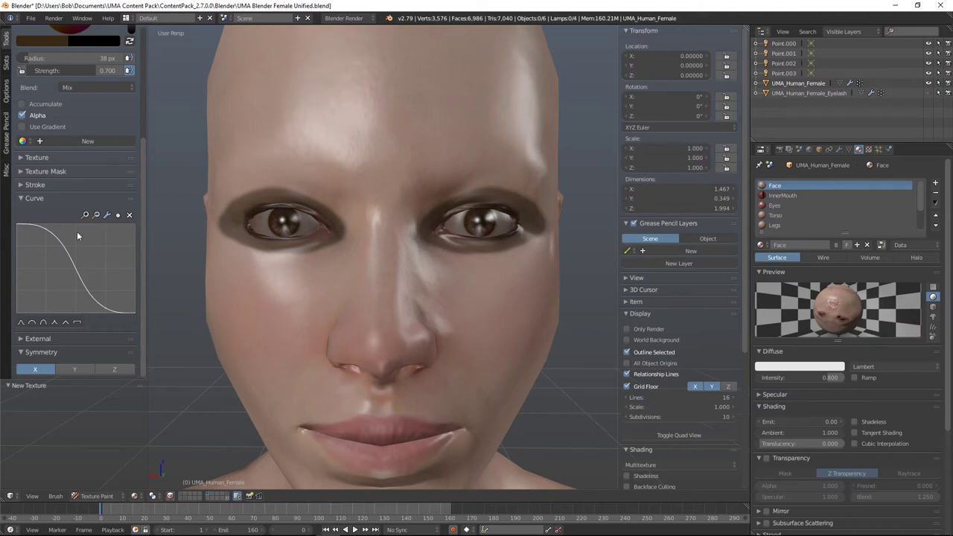
scroll(78, 228, up, 5)
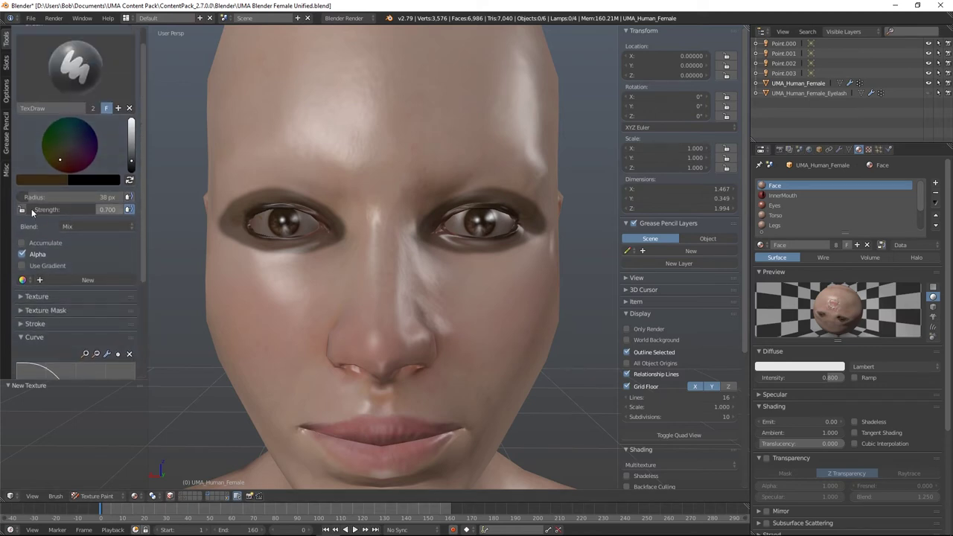
- Blend the paint near the brow with the Soften brush
click(106, 95)
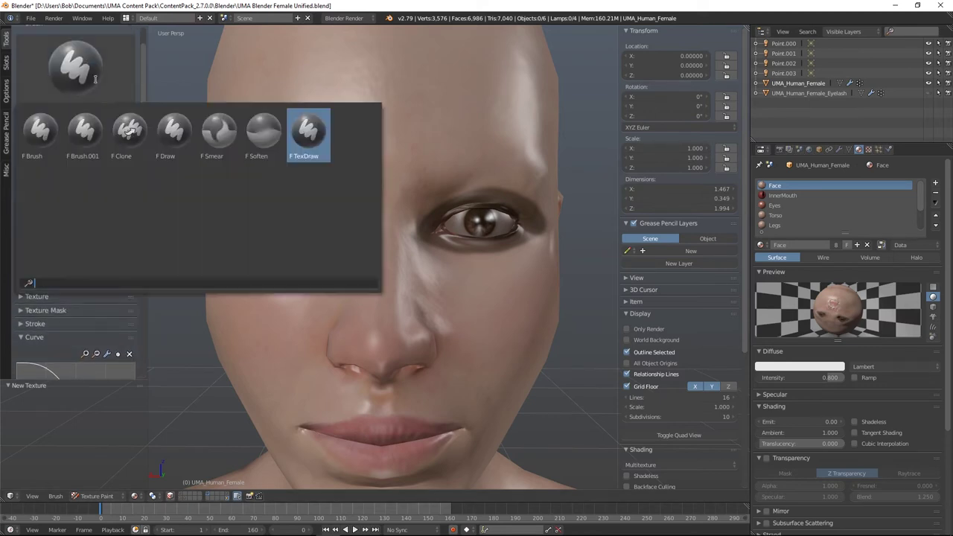
click(263, 133)
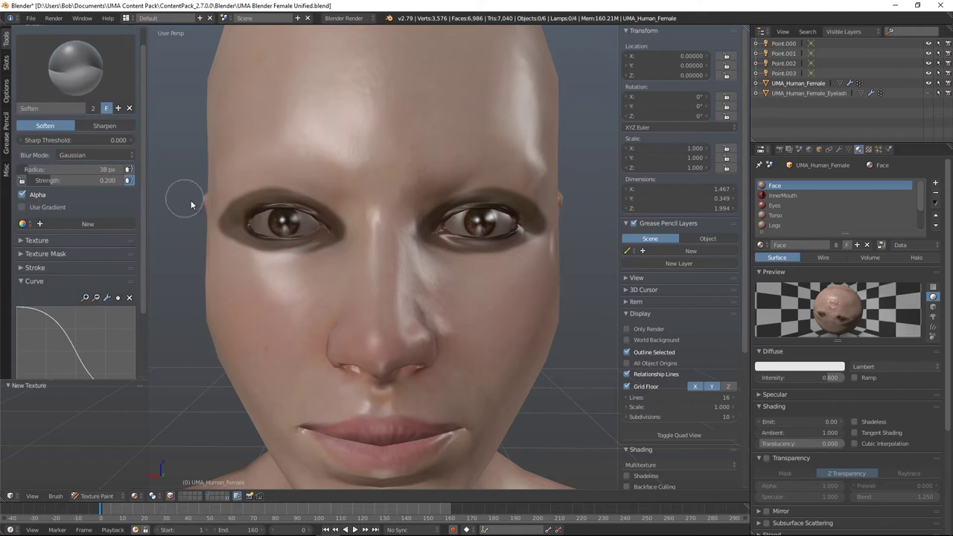
mouse_move(476, 188)
mouse_down()
mouse_move(490, 179)
mouse_move(458, 173)
mouse_up()
- Set the plain Brush to Erase Alpha at strength 0.291 and check the eyes from several angles
click(76, 74)
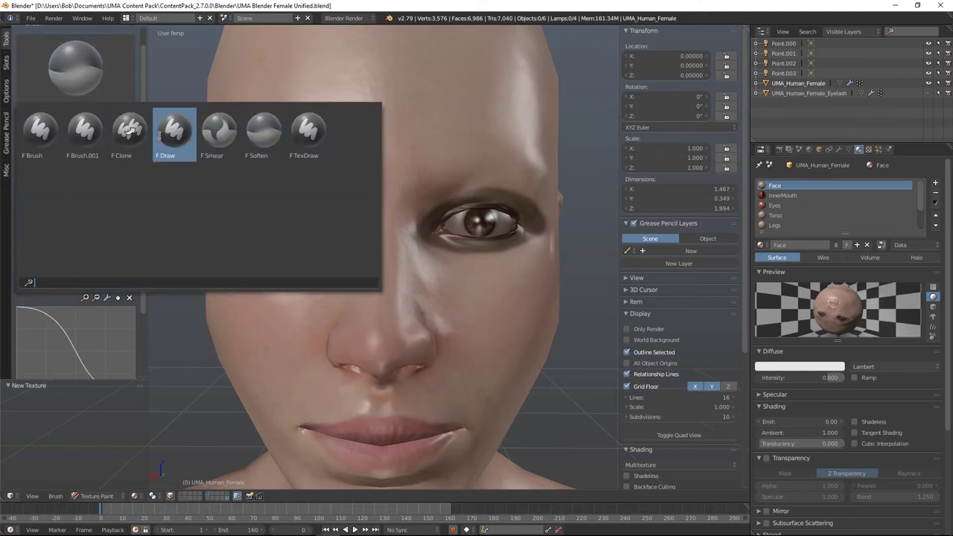
click(45, 140)
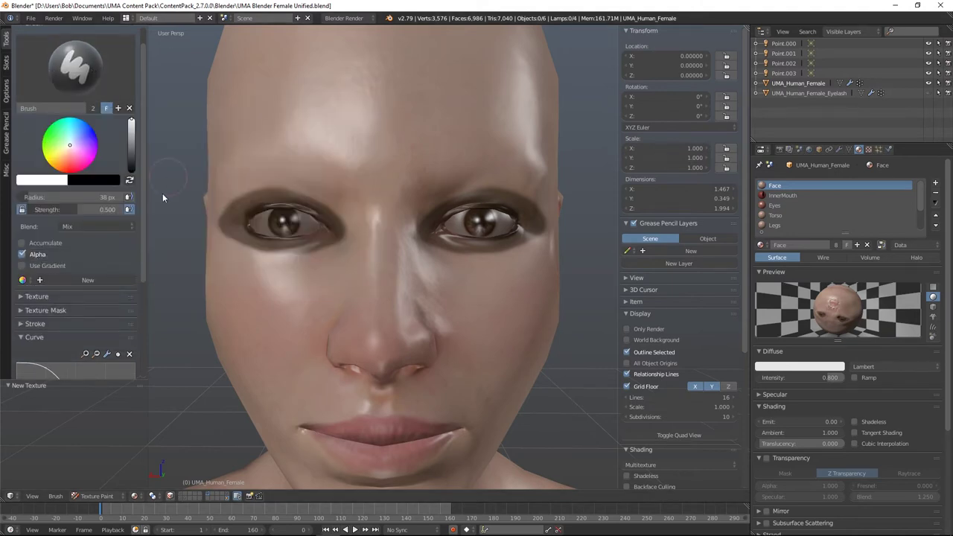
click(99, 227)
click(88, 225)
click(84, 226)
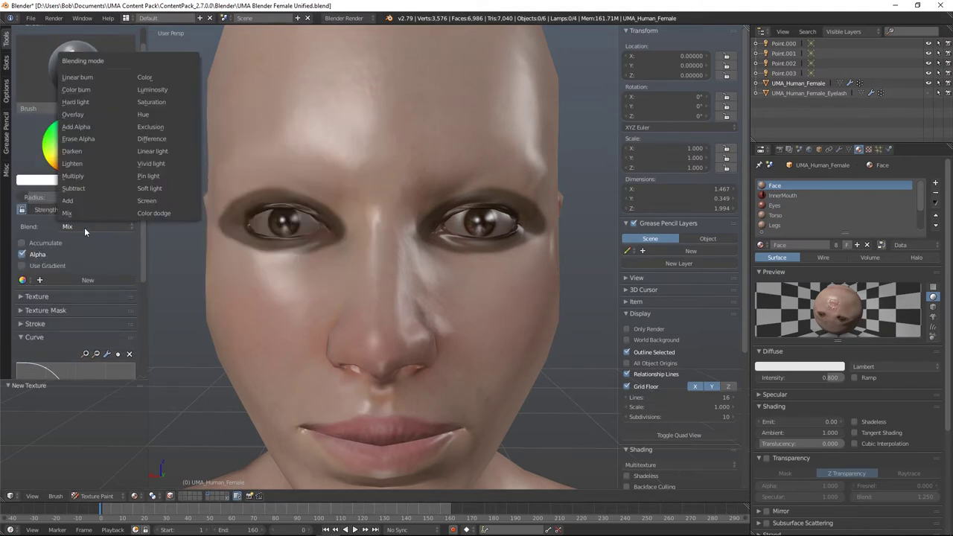
click(78, 140)
drag(79, 138, 48, 138)
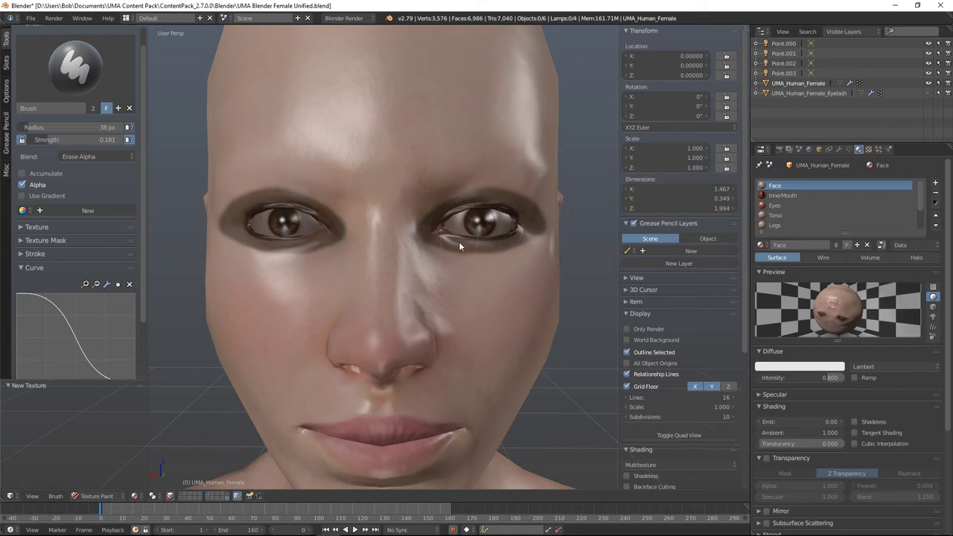
drag(44, 138, 58, 138)
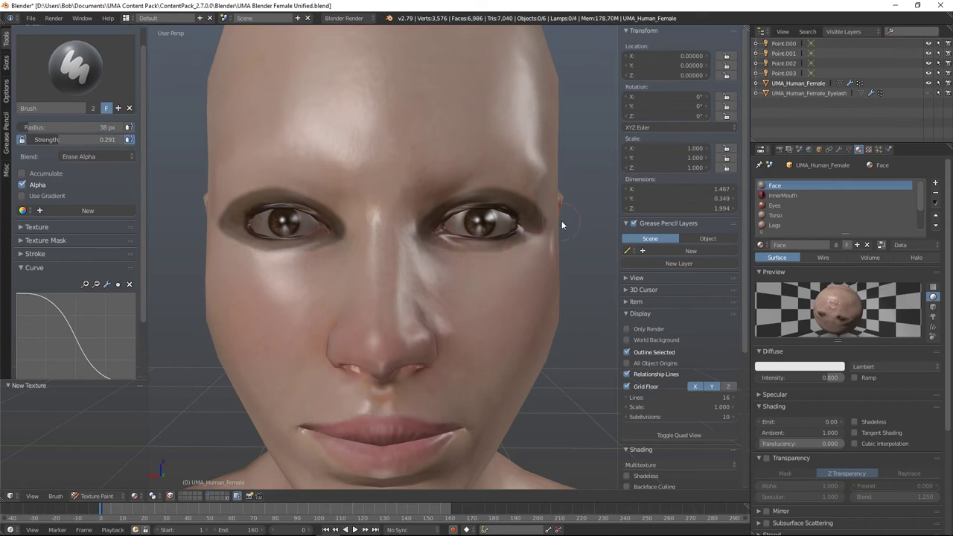
middle_drag(541, 273, 560, 221)
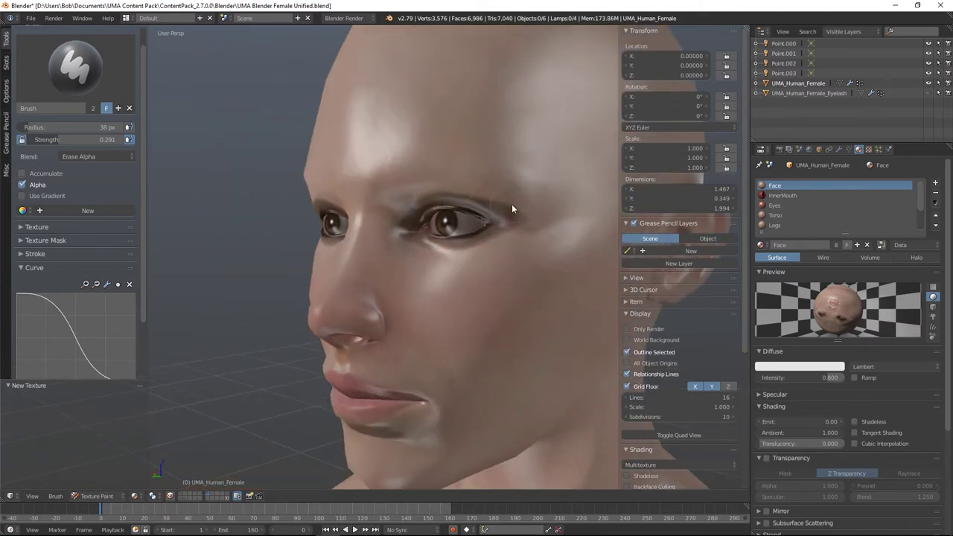
middle_drag(468, 251, 440, 192)
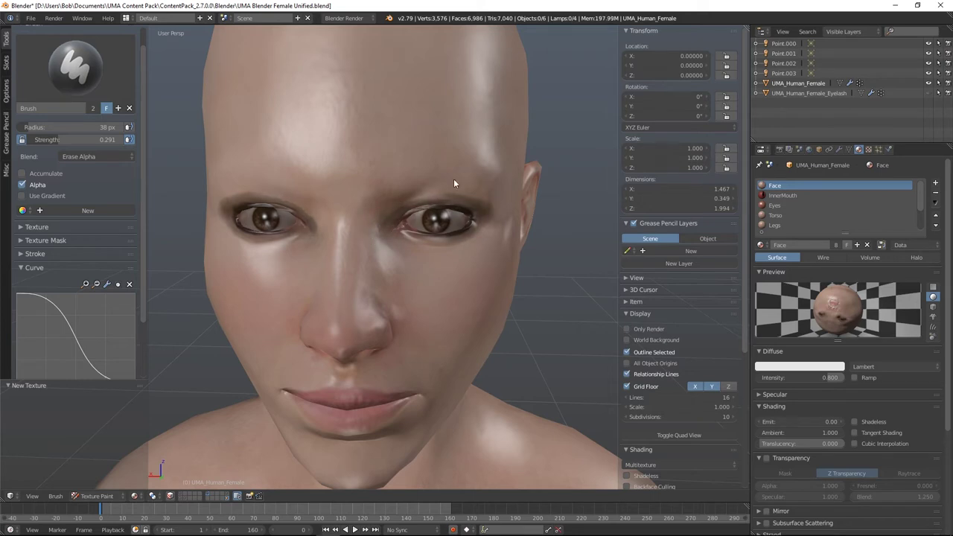
- Smooth the skin under the right eye with the Soften brush
click(75, 64)
click(267, 133)
mouse_move(480, 197)
mouse_down()
mouse_move(385, 215)
mouse_move(458, 179)
mouse_move(481, 188)
mouse_move(420, 251)
mouse_up()
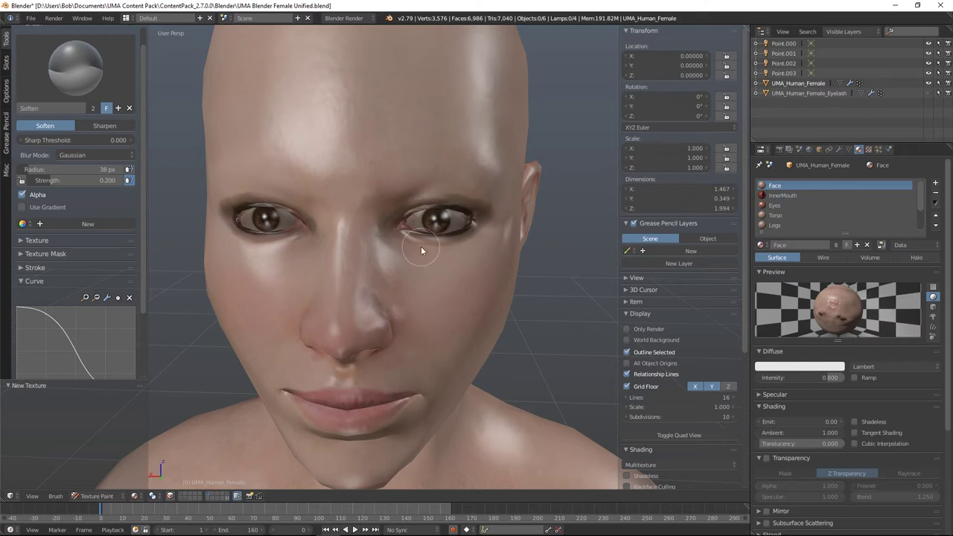
click(75, 64)
click(40, 133)
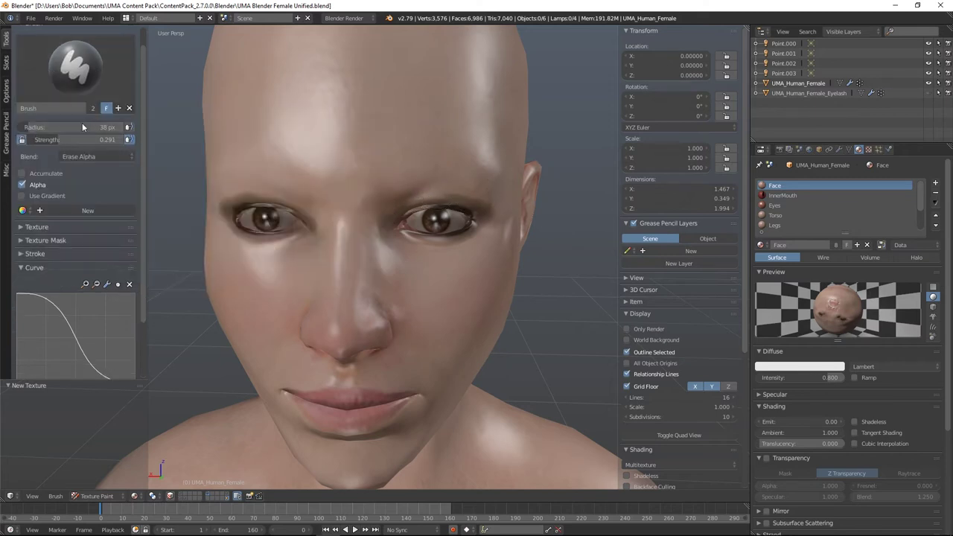
- Return the brush to Mix blending with a near-black colour
scroll(67, 164, up, 2)
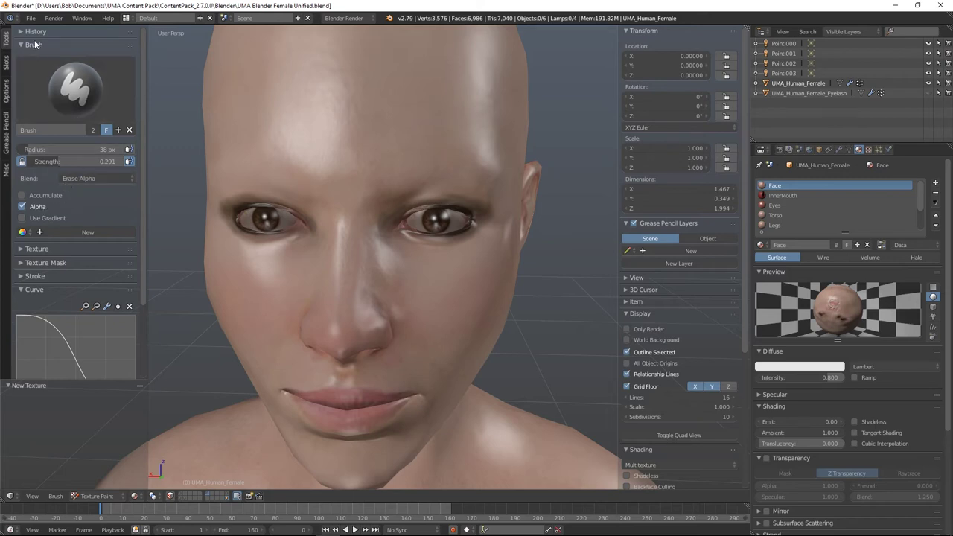
click(106, 179)
click(75, 182)
click(51, 250)
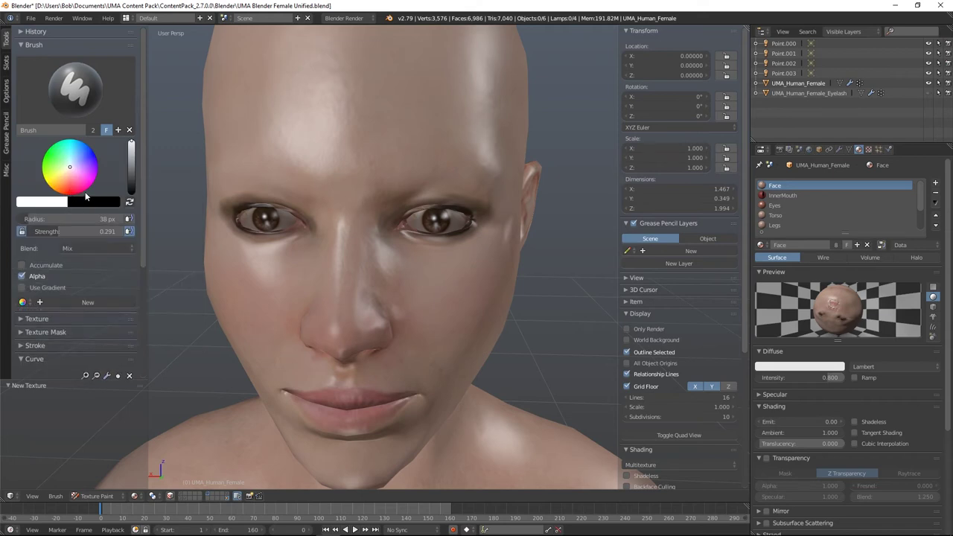
drag(69, 177, 56, 188)
drag(132, 183, 132, 187)
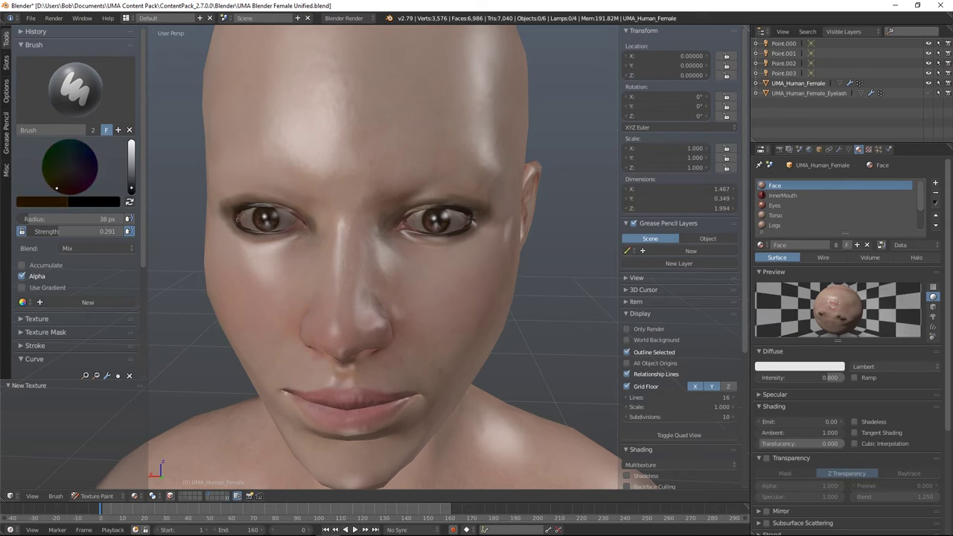
- Paint dark liner along the upper and lower lids at strength about 0.8
scroll(364, 253, up, 3)
scroll(382, 270, up, 4)
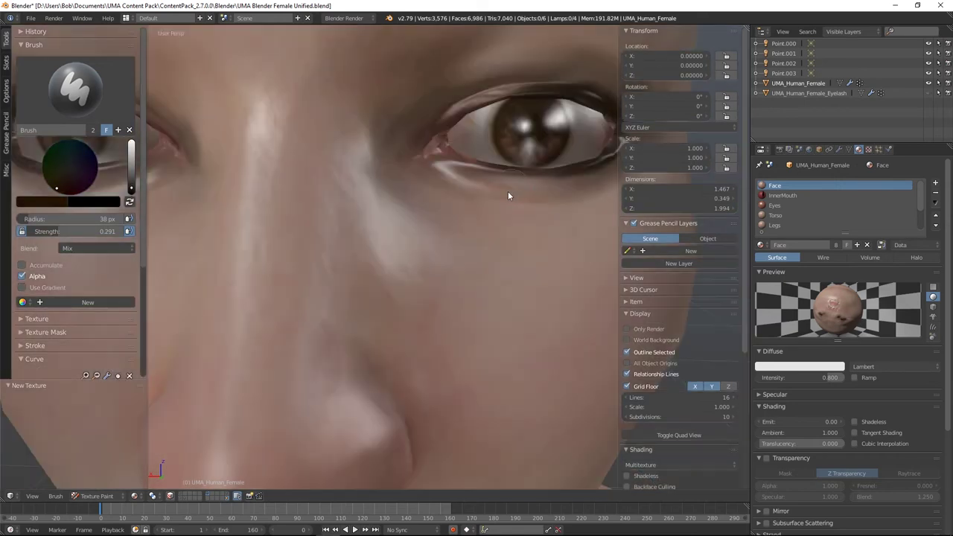
scroll(480, 213, up, 1)
scroll(462, 201, down, 2)
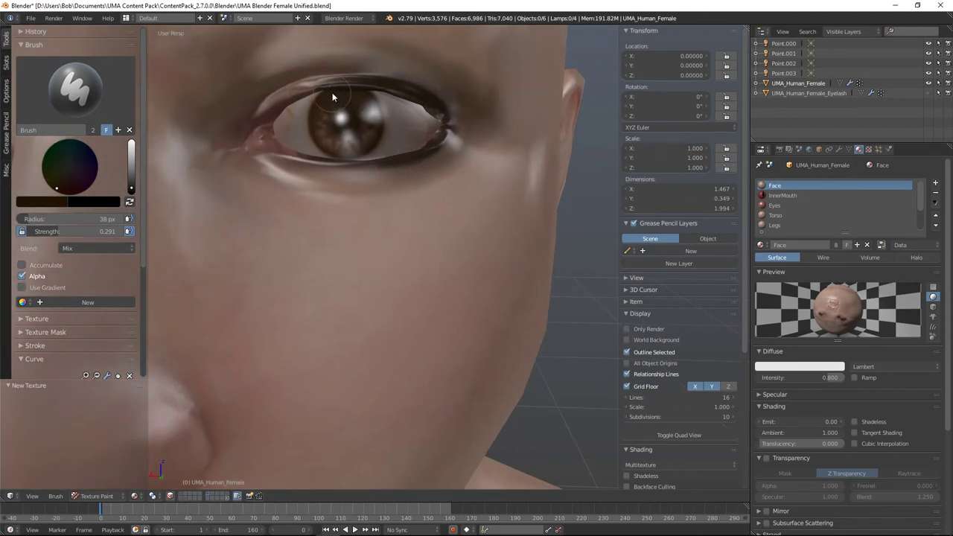
drag(322, 92, 277, 106)
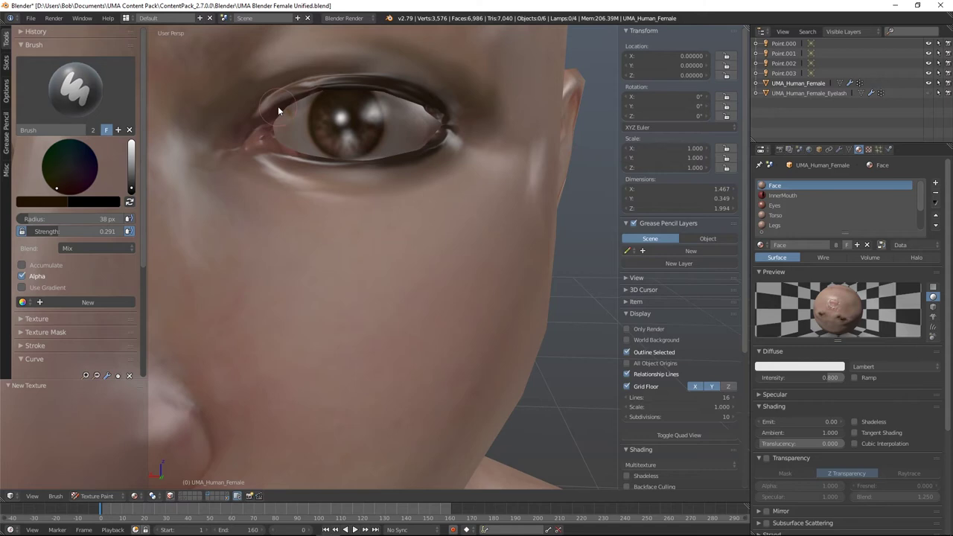
drag(66, 230, 104, 230)
drag(330, 88, 268, 116)
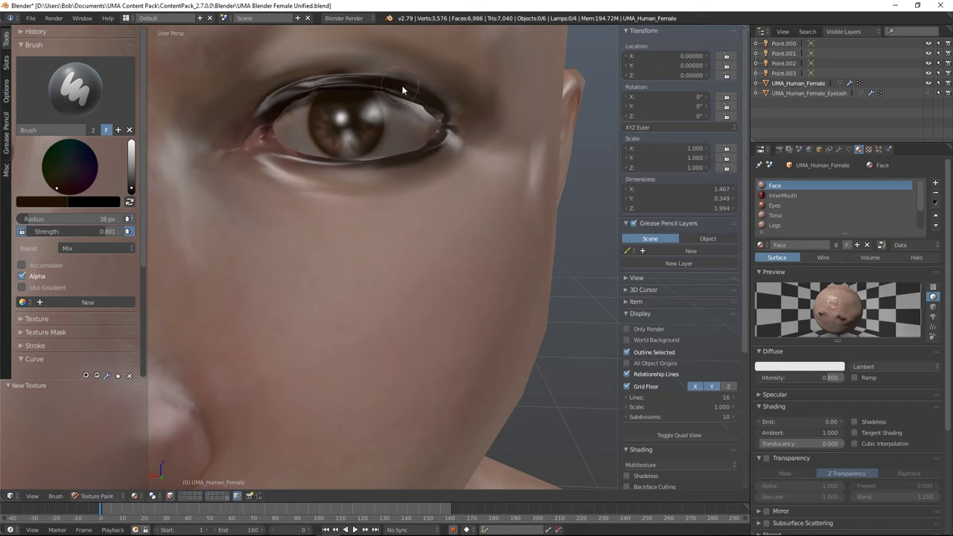
mouse_move(434, 107)
mouse_down()
mouse_move(447, 126)
mouse_move(368, 165)
mouse_up()
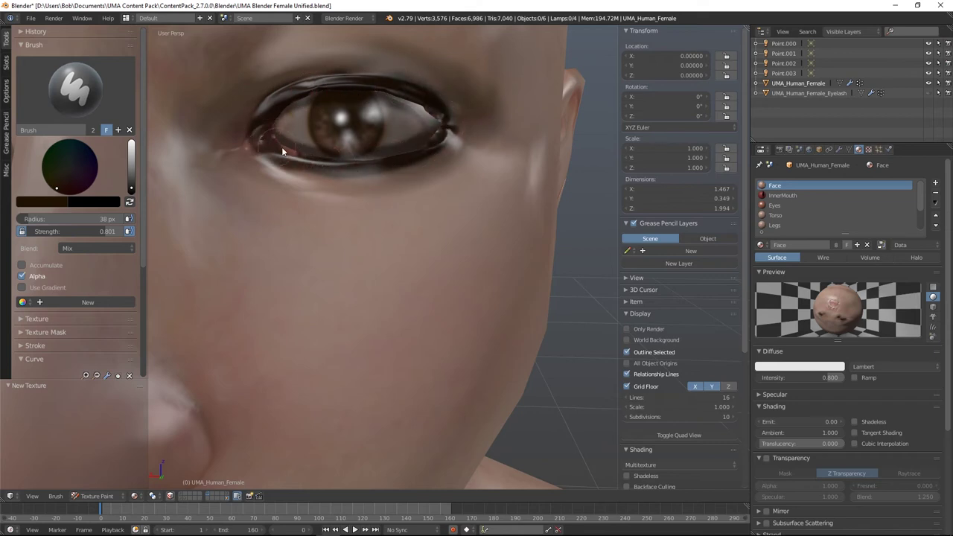
mouse_move(271, 130)
mouse_down()
mouse_move(292, 148)
mouse_move(276, 143)
mouse_move(301, 154)
mouse_move(289, 149)
mouse_move(369, 160)
mouse_move(433, 130)
mouse_move(433, 117)
mouse_move(393, 103)
mouse_move(322, 93)
mouse_move(285, 113)
mouse_up()
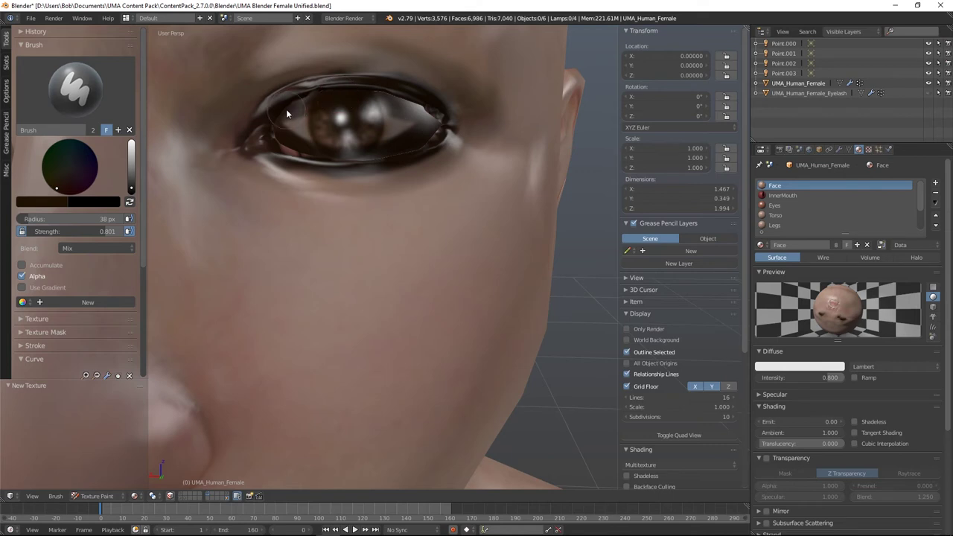
scroll(307, 157, down, 8)
middle_drag(306, 175, 418, 216)
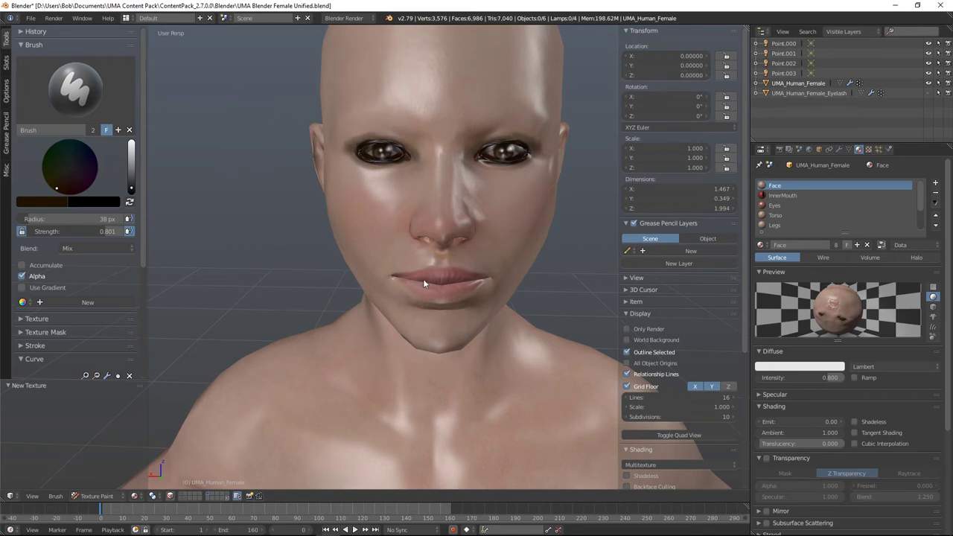
- Paint the lower lip a saturated red at strength about 0.32
drag(131, 188, 131, 147)
drag(61, 193, 69, 190)
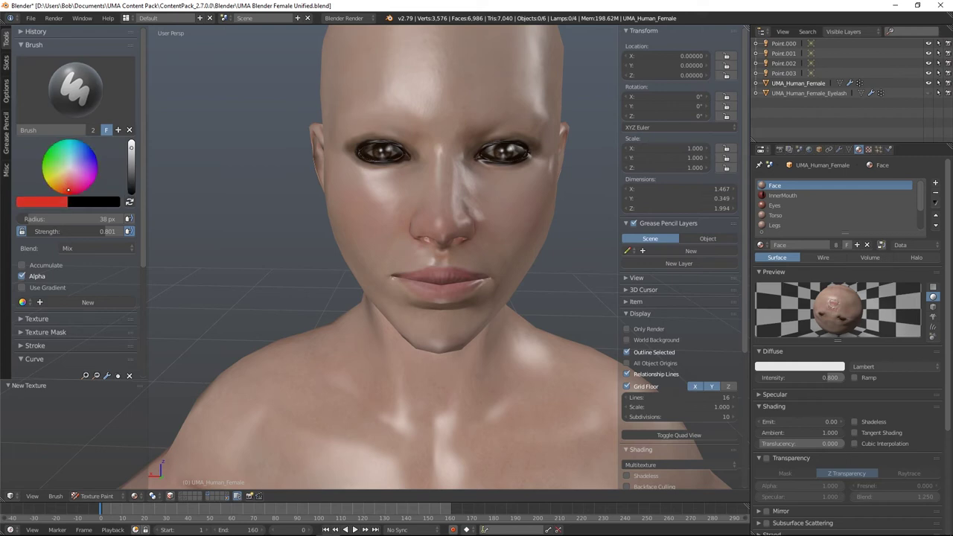
drag(82, 231, 37, 231)
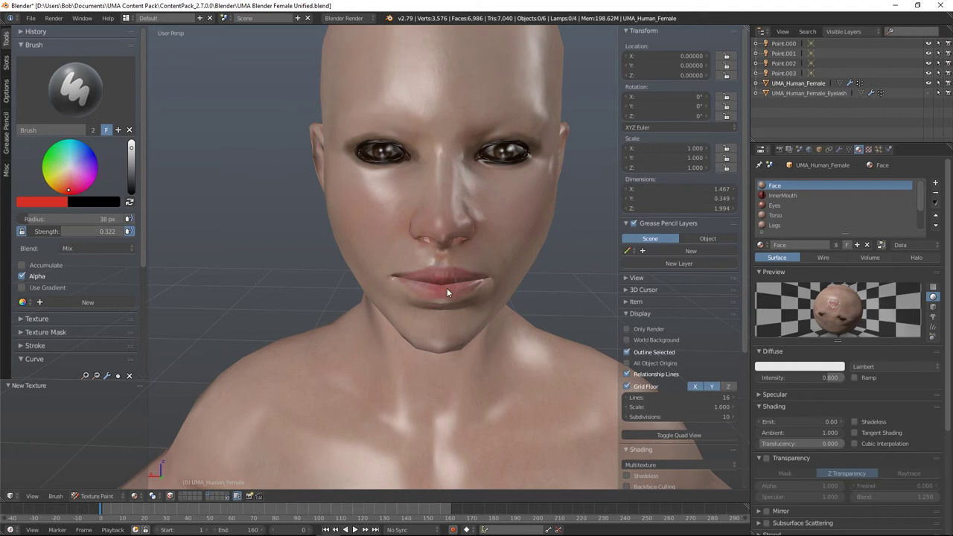
drag(441, 296, 470, 283)
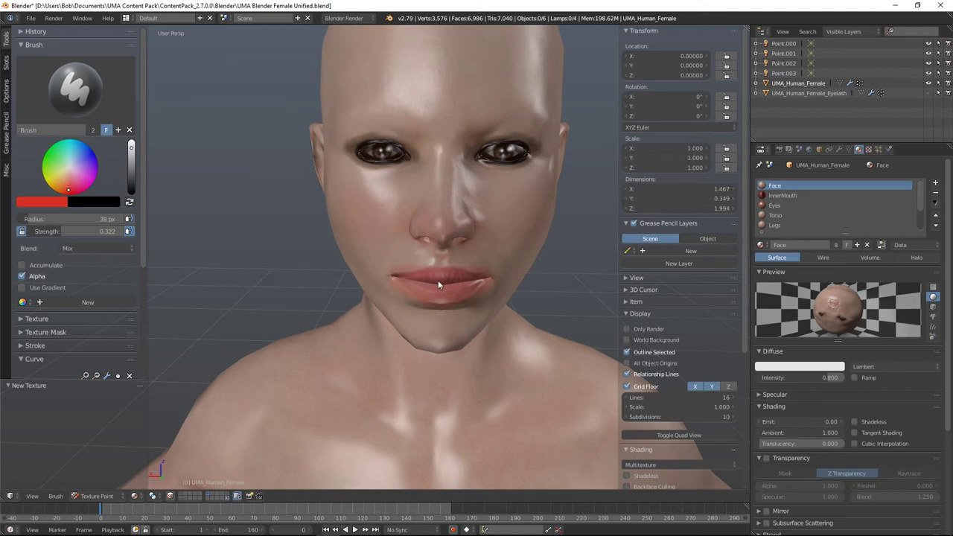
- Set the brush blend to Erase Alpha at strength 1.000
click(86, 249)
click(86, 160)
scroll(86, 159, down, 3)
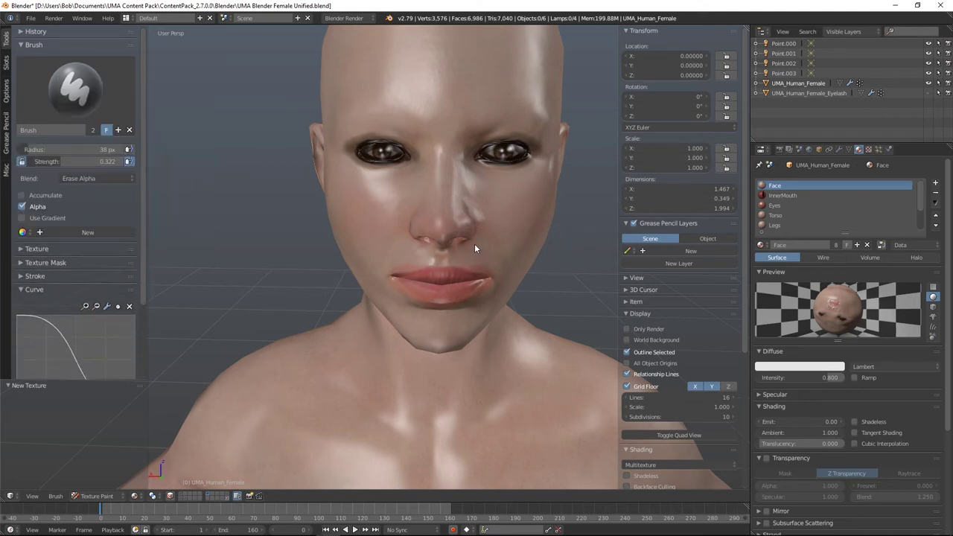
drag(53, 159, 123, 159)
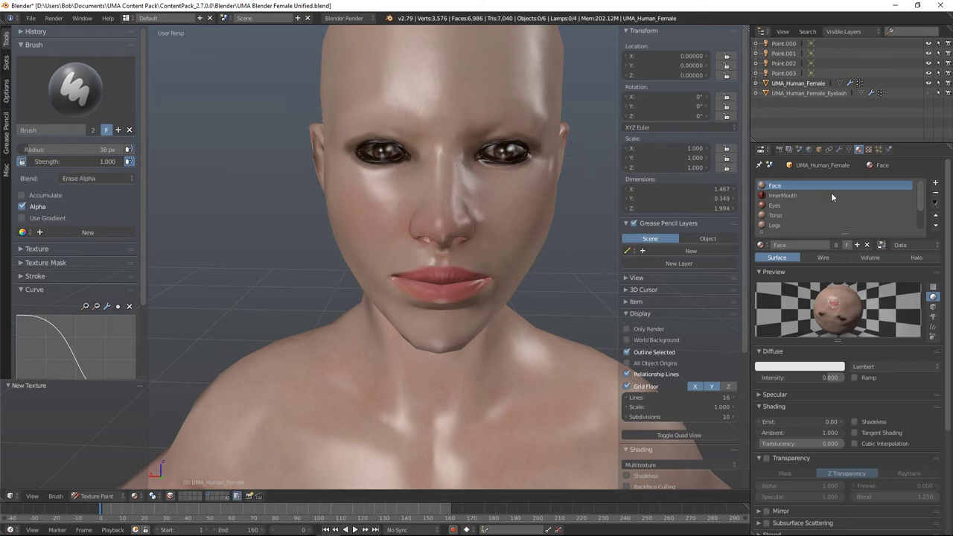
- Unlink the DeleteMe texture from the Eyes material to restore the brown irises
click(802, 205)
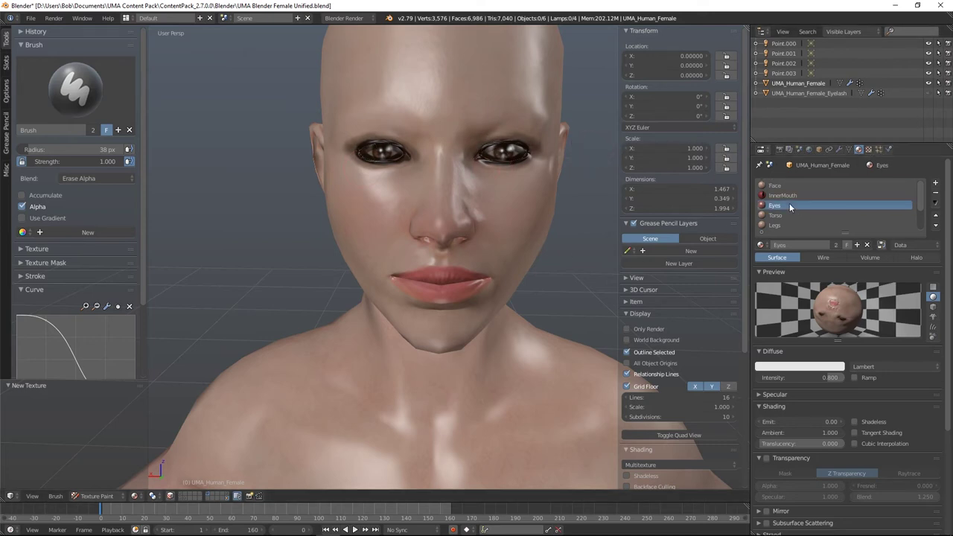
click(871, 149)
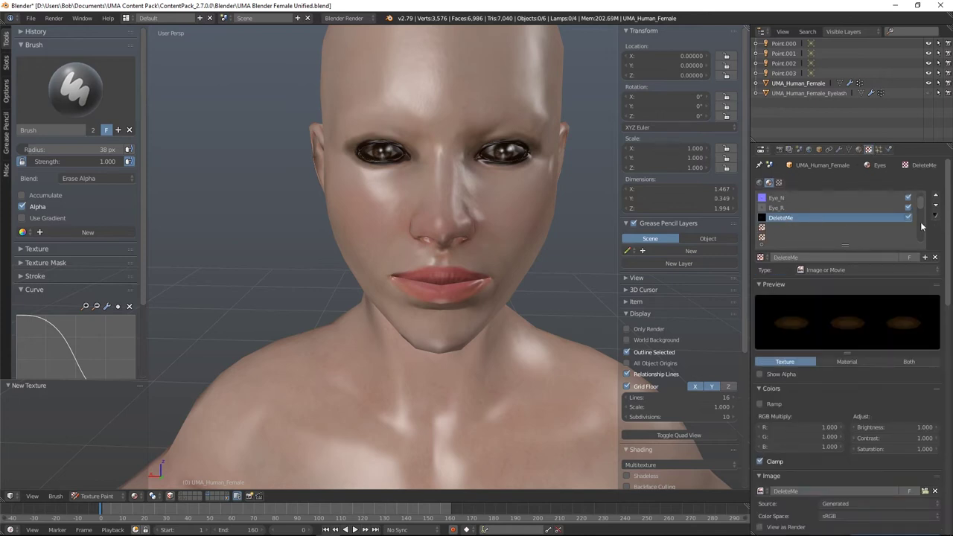
click(935, 259)
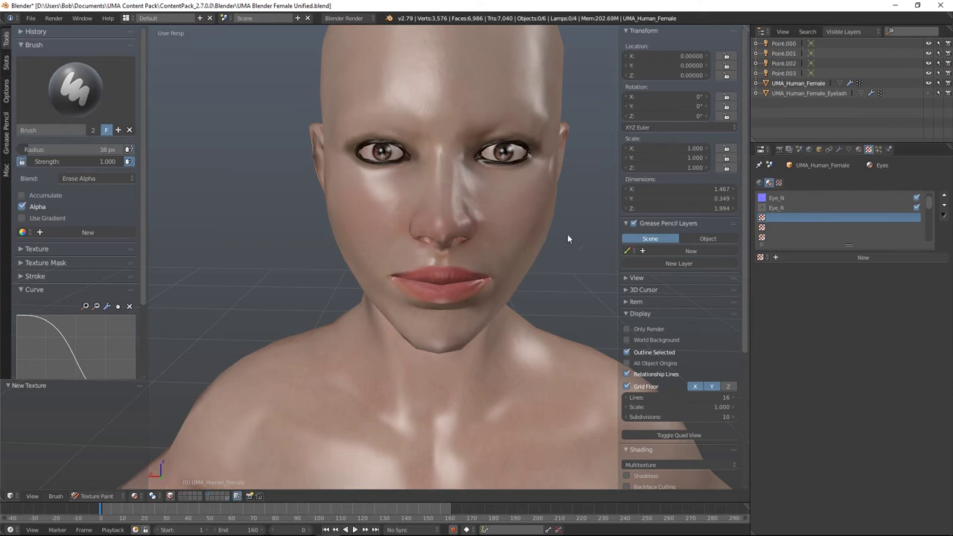
middle_drag(578, 246, 510, 272)
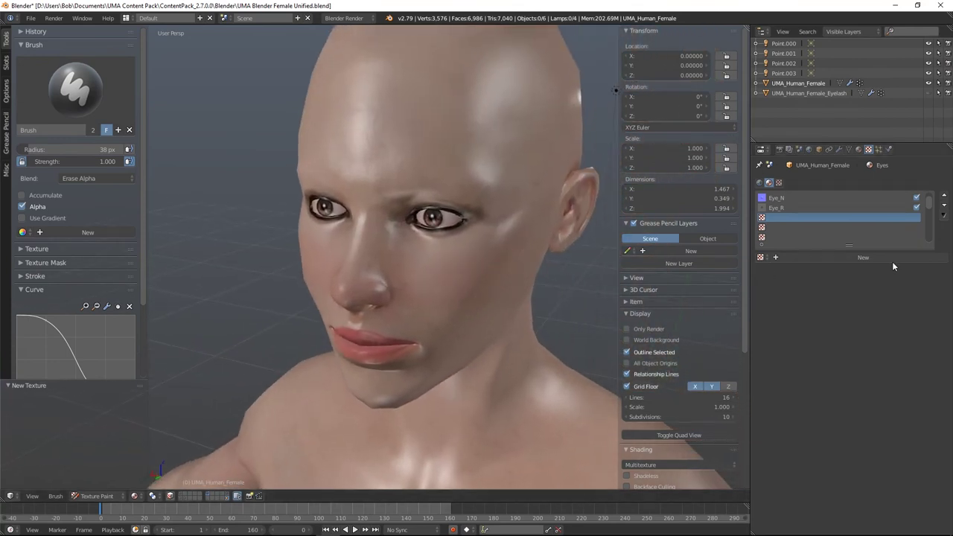
- Show the Face material's Makeup texture and split the 3D view vertically in two
click(858, 150)
click(781, 186)
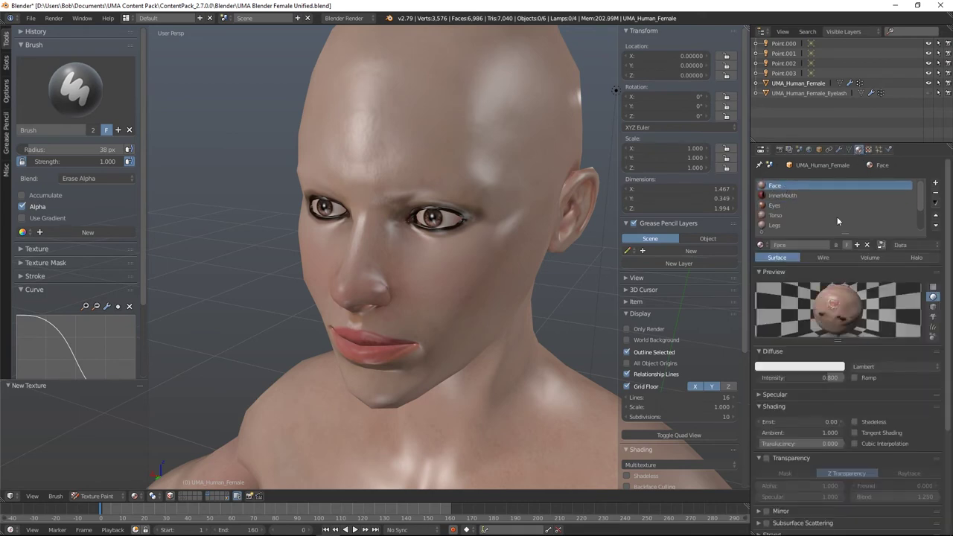
click(868, 150)
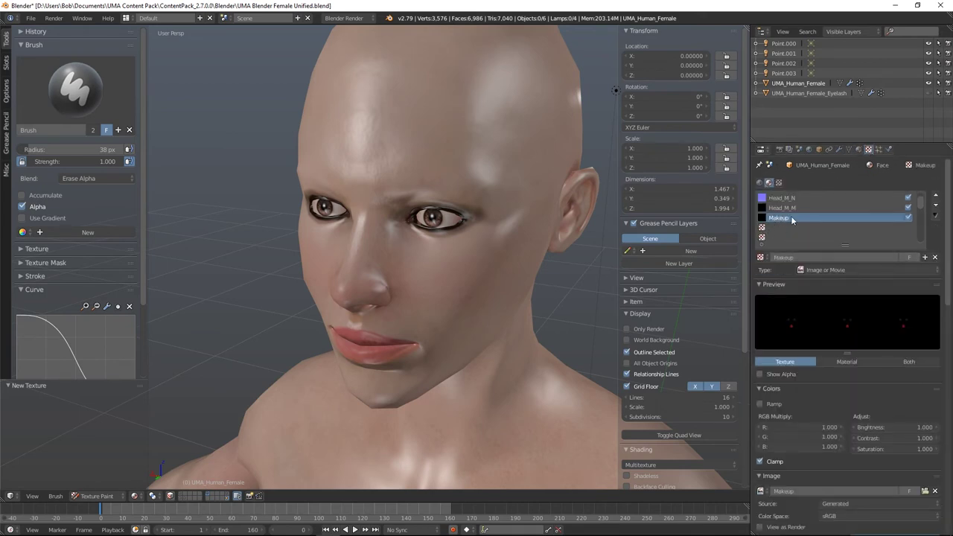
scroll(801, 383, down, 3)
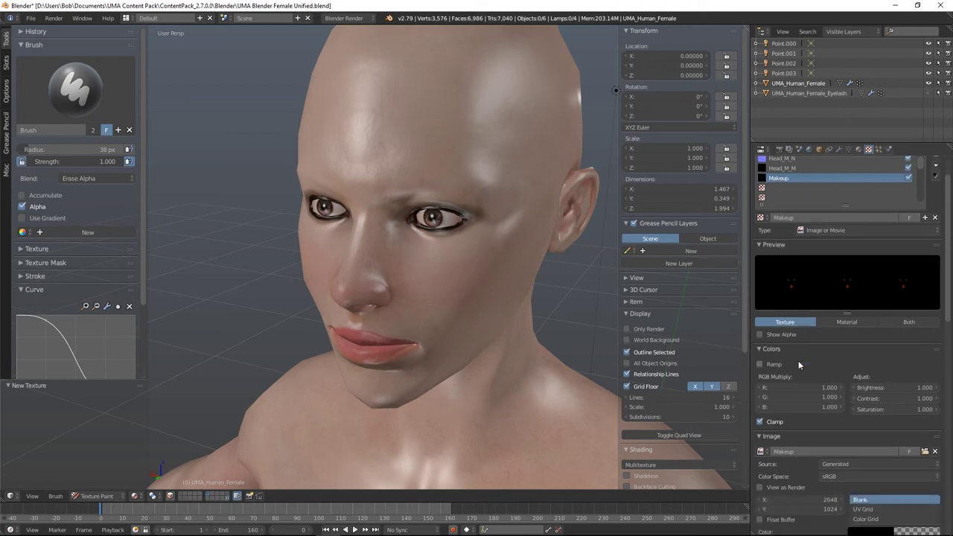
drag(4, 499, 296, 469)
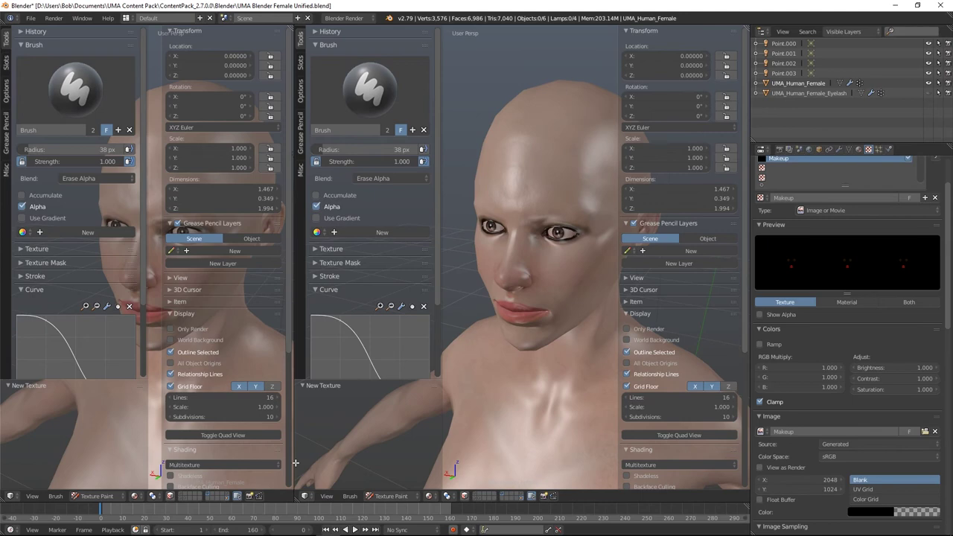
- Turn the left area into a UV/Image Editor with Draw Texture Paint UVs off
click(10, 496)
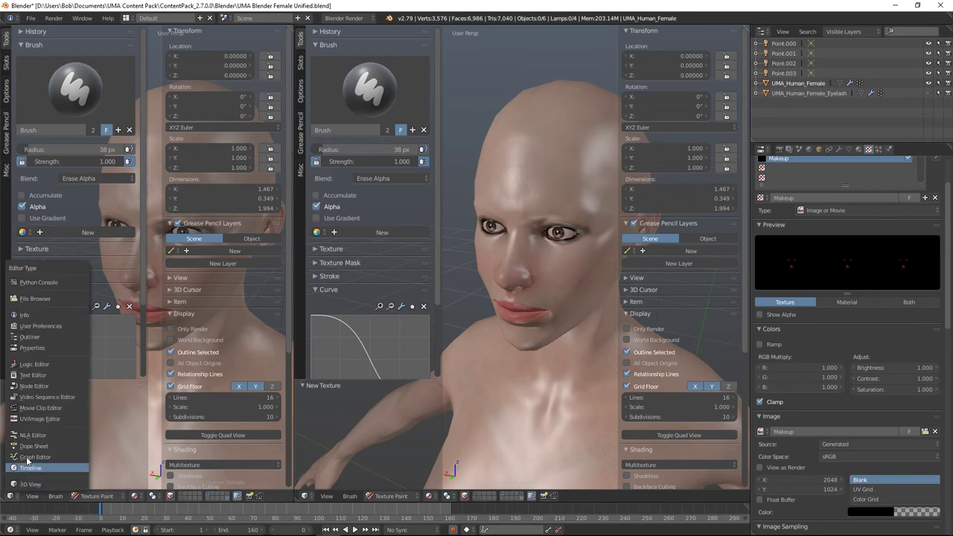
click(31, 419)
scroll(180, 338, down, 5)
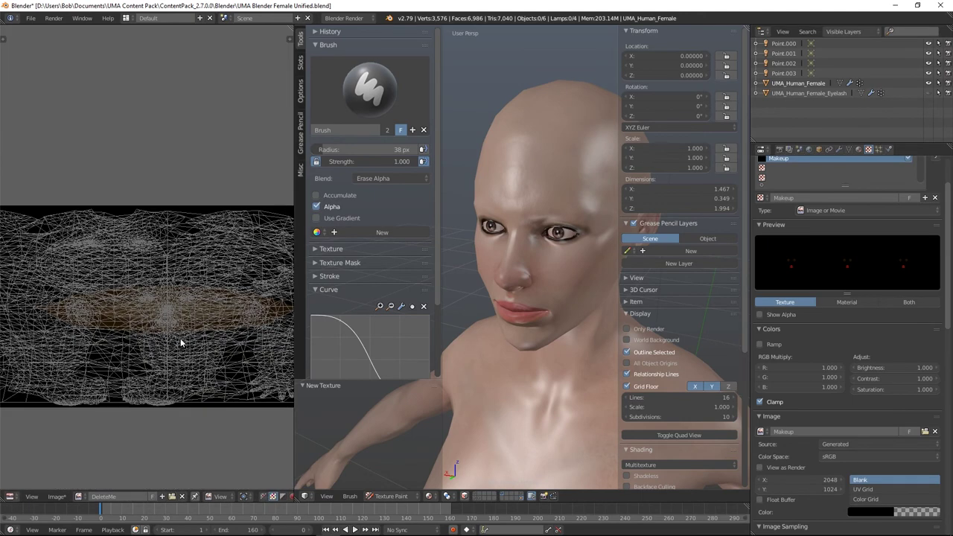
scroll(169, 372, down, 2)
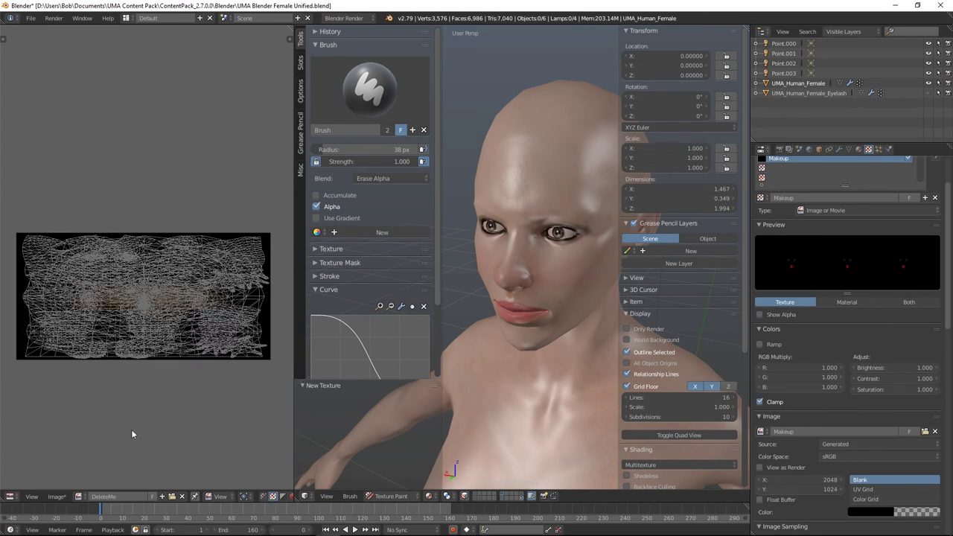
click(31, 497)
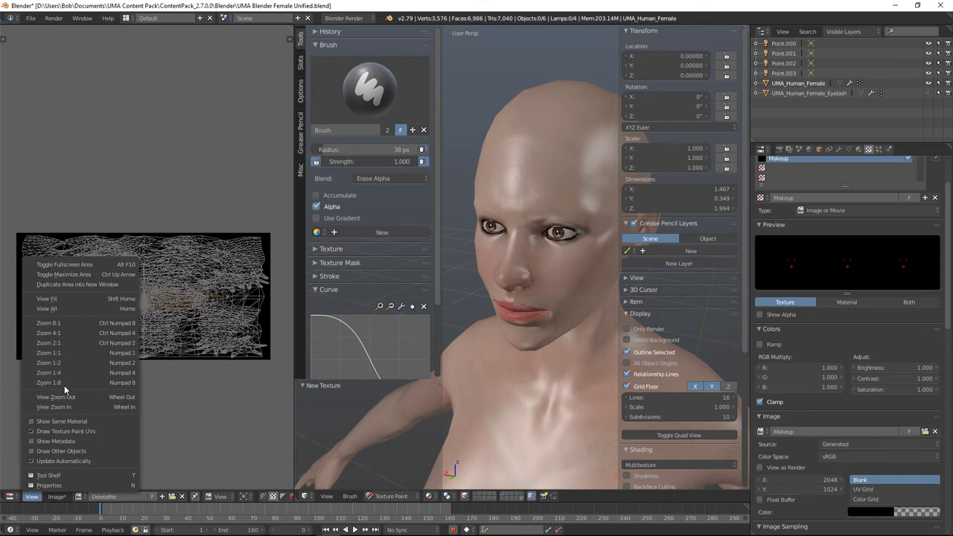
click(31, 431)
scroll(160, 333, up, 2)
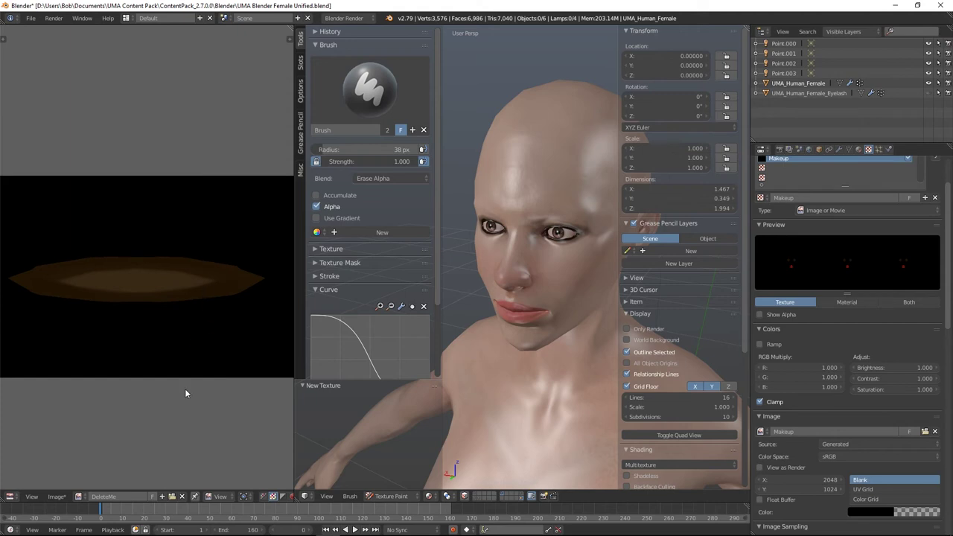
- Load the Makeup image into the image editor
click(84, 499)
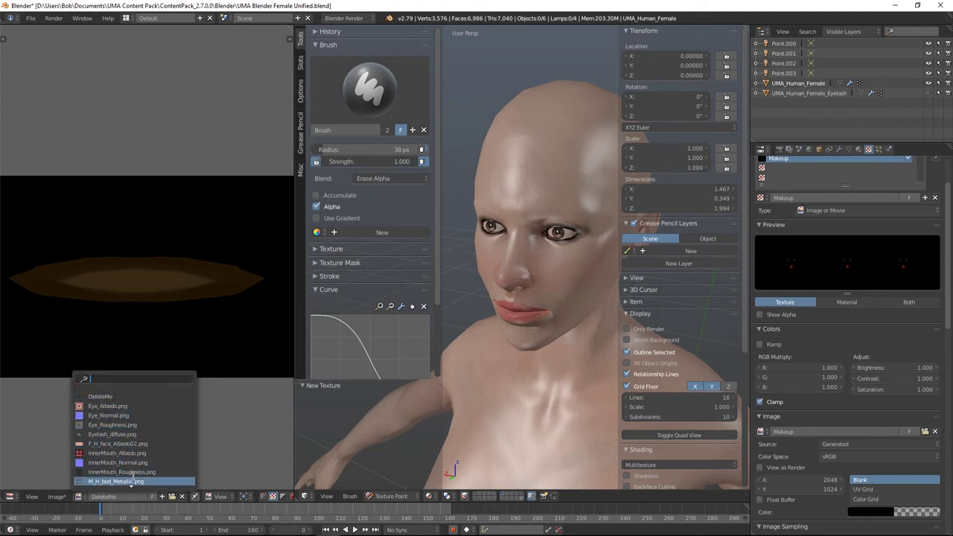
scroll(112, 476, down, 6)
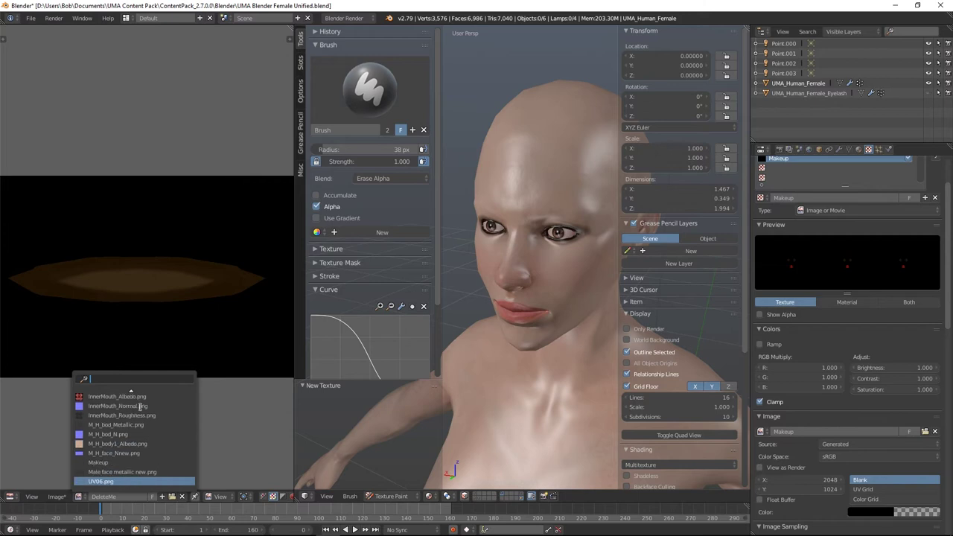
click(110, 463)
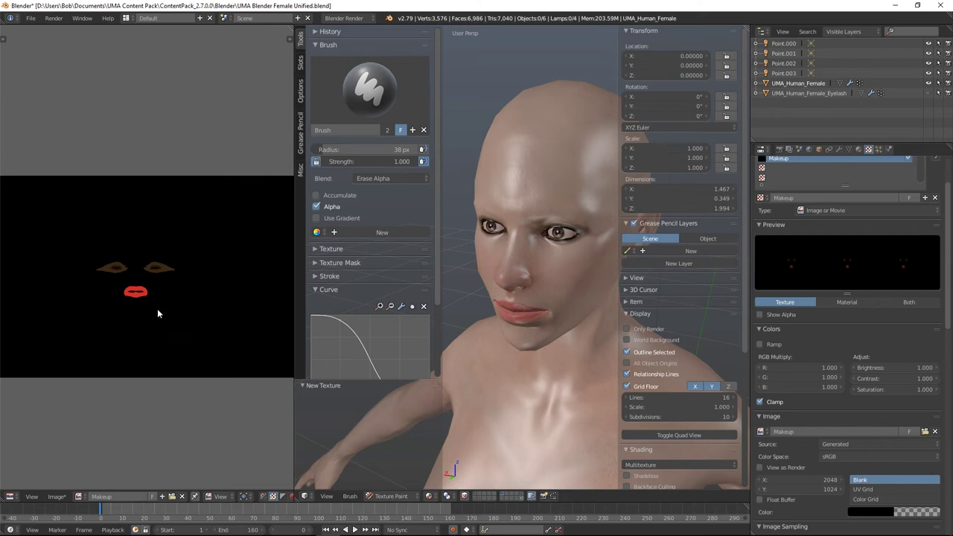
- Save the image as Makeup.png on the Desktop and join back to one 3D view
click(57, 496)
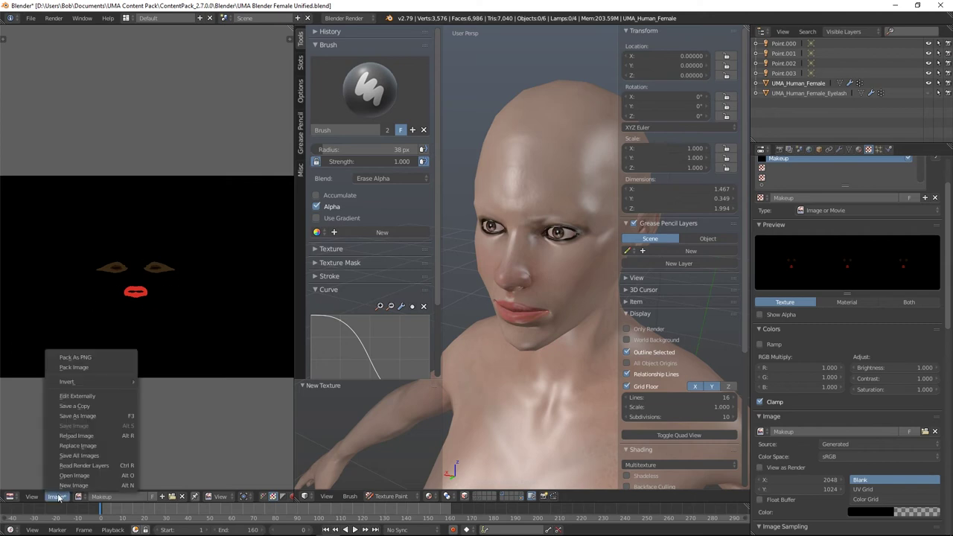
click(81, 416)
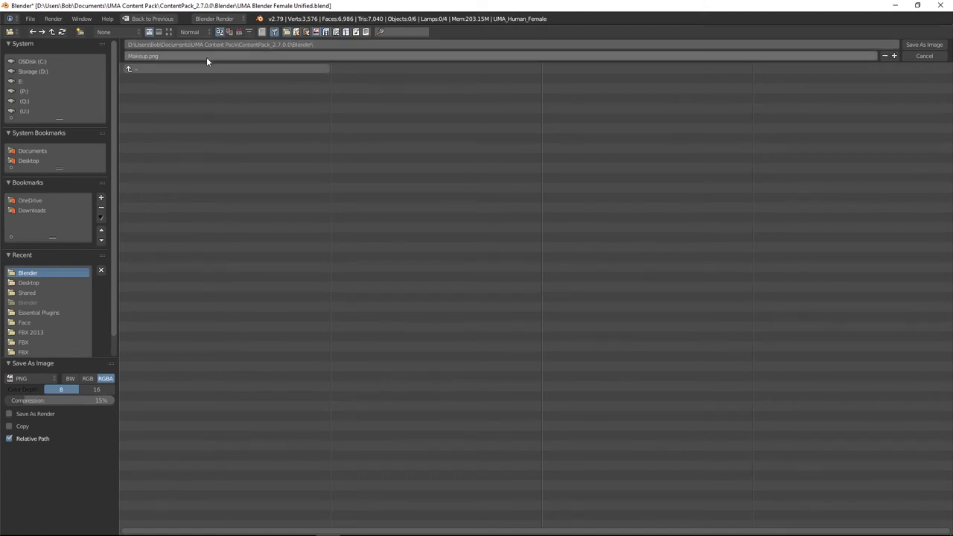
click(27, 161)
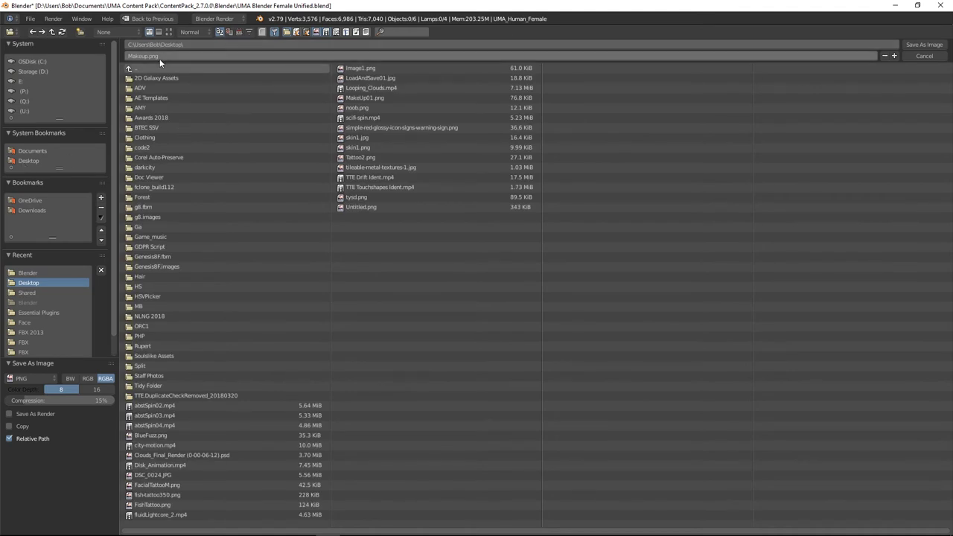
click(921, 44)
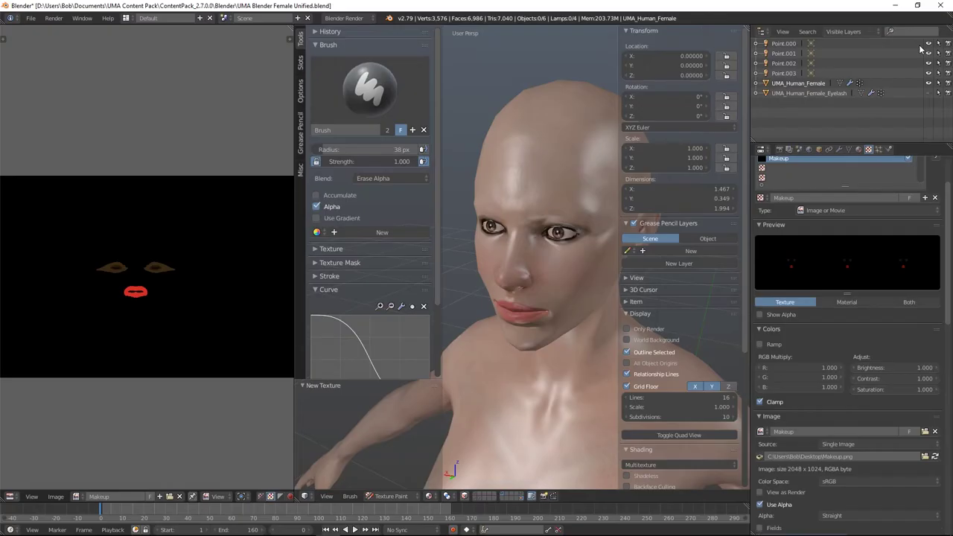
drag(296, 500, 149, 432)
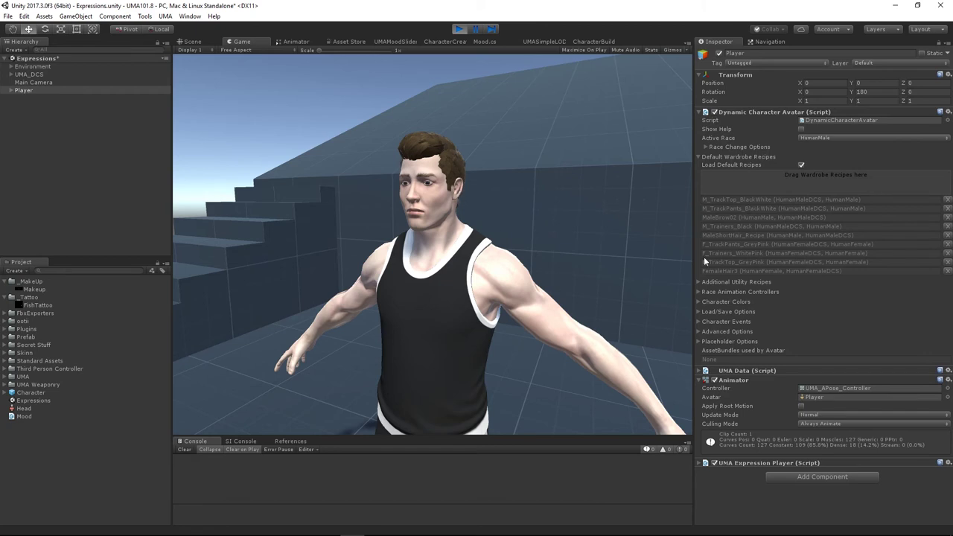
- Switch Active Race to HumanFemale, back to HumanMale, then stop play mode
click(826, 139)
click(834, 160)
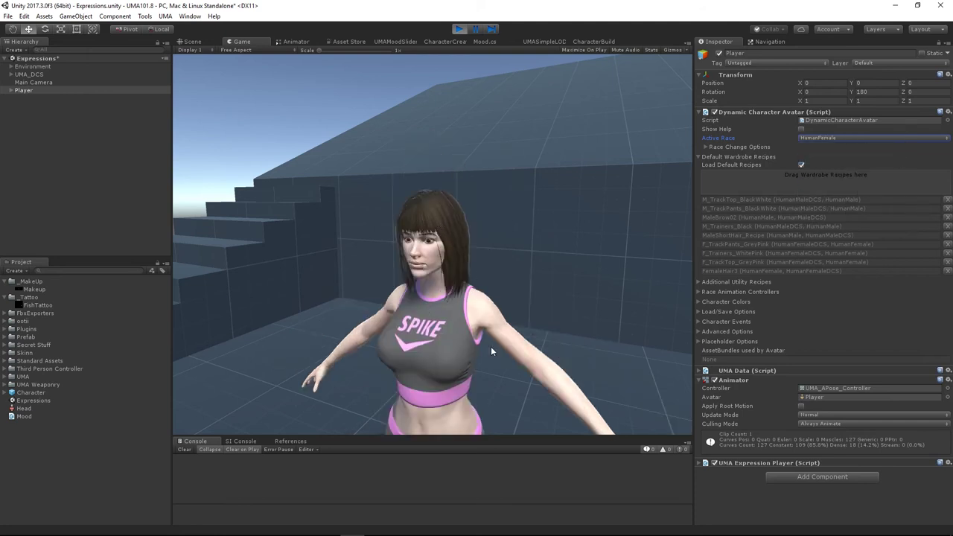
click(826, 139)
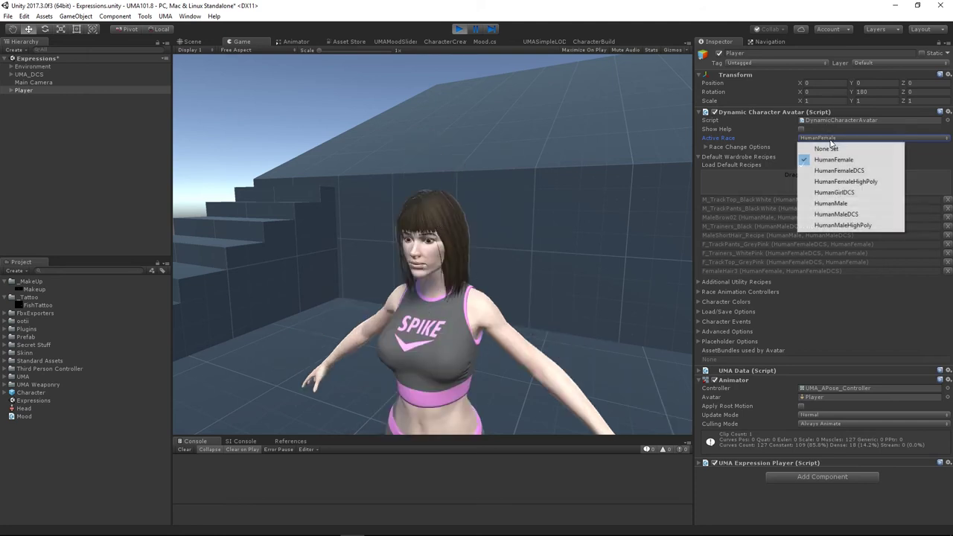
click(830, 202)
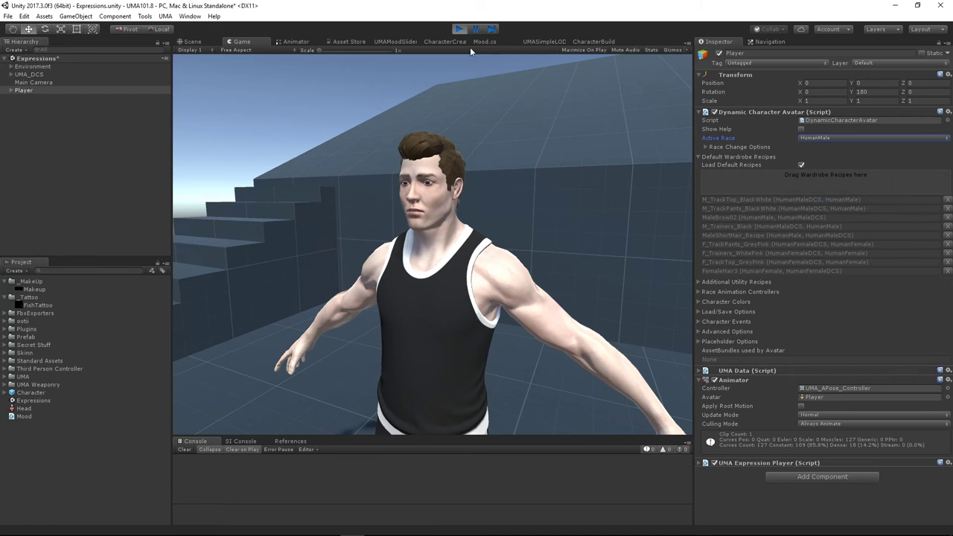
click(458, 28)
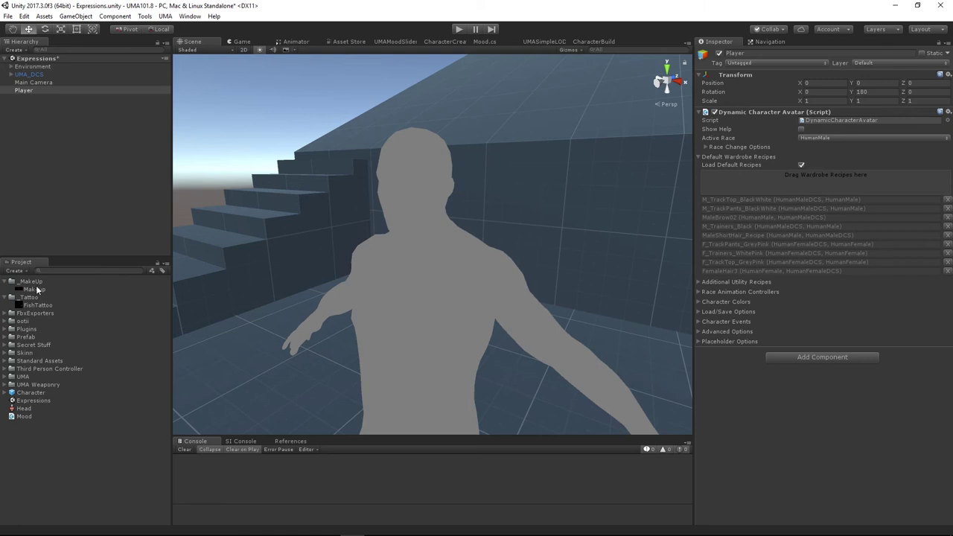
- Inspect the Makeup and FishTattoo textures and the Player's default recipes, then select _Tattoo
click(33, 288)
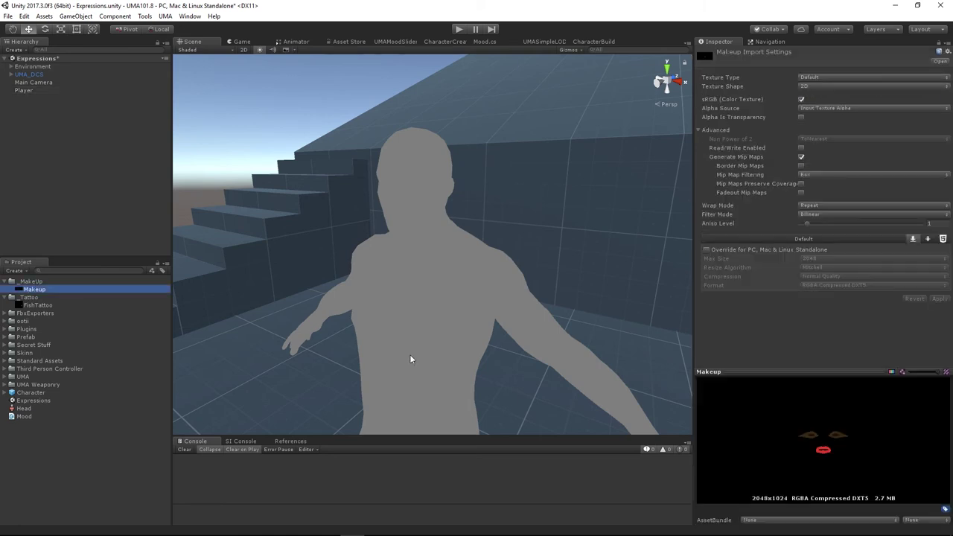
click(28, 298)
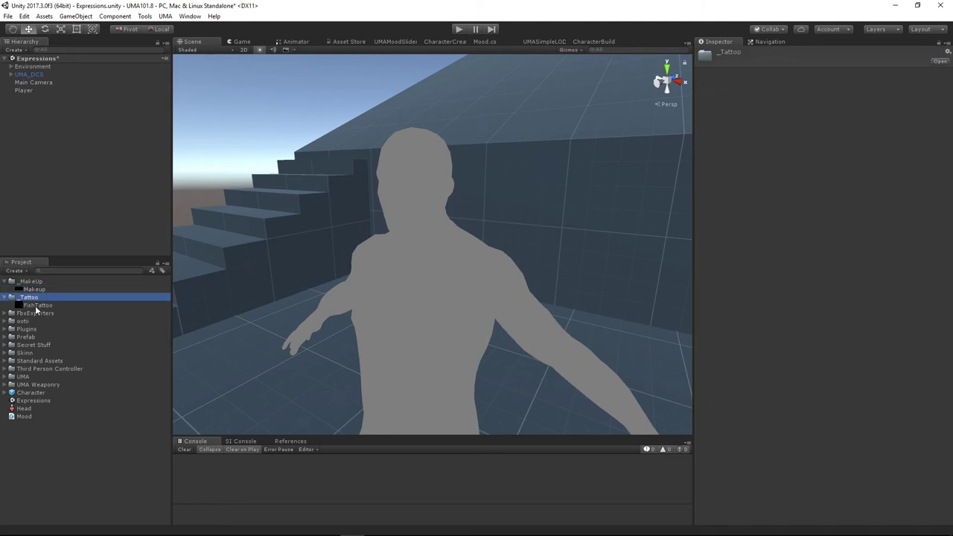
click(37, 305)
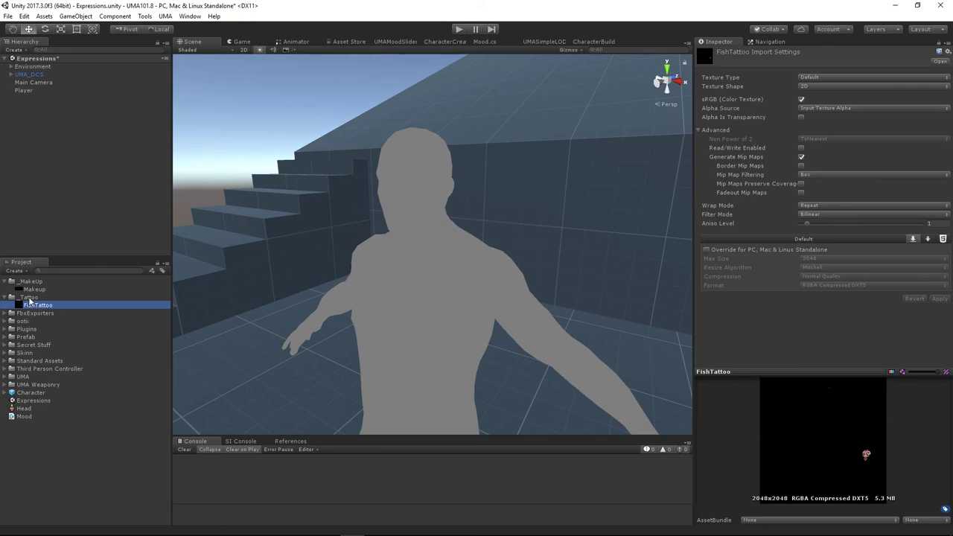
click(23, 90)
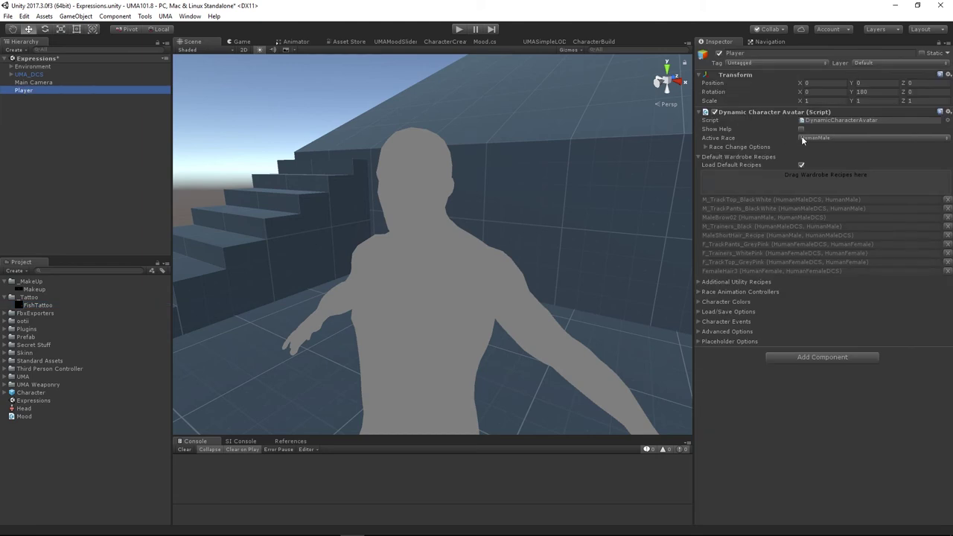
click(29, 297)
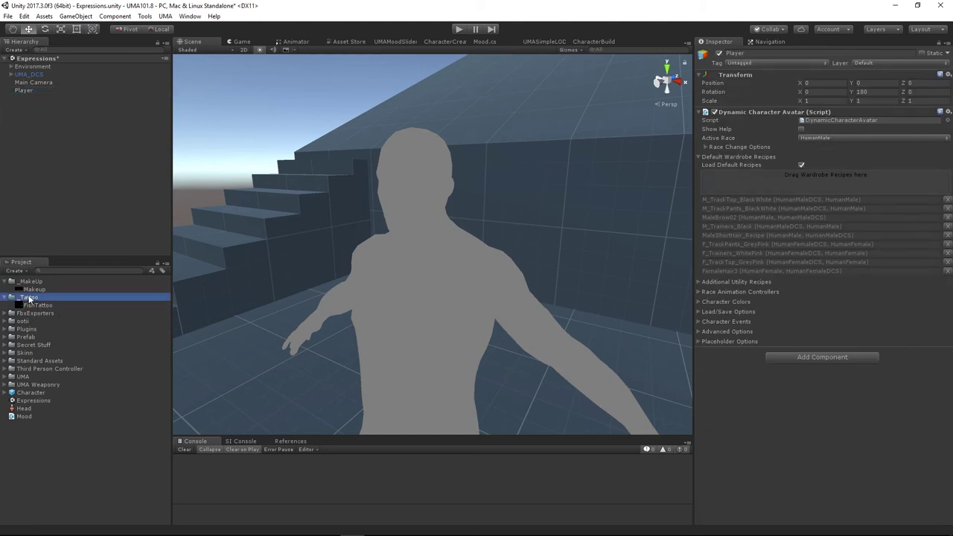
- Create an Overlay Asset in _Tattoo named FishTattooOverlay
right_click(33, 297)
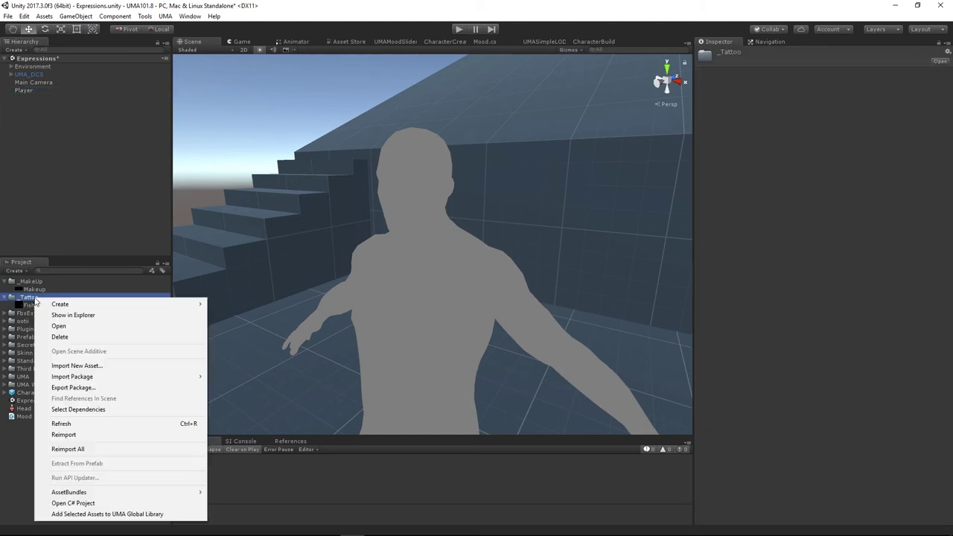
mouse_move(65, 309)
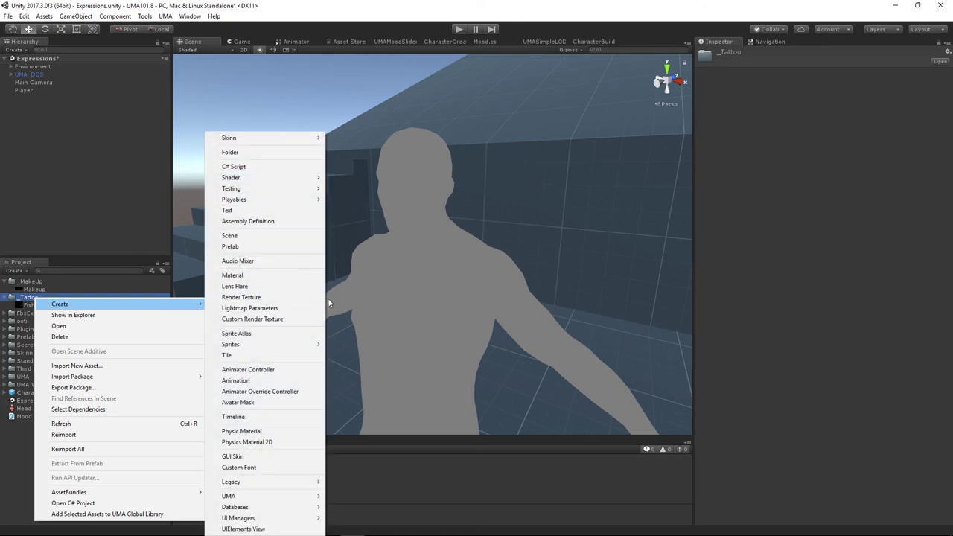
mouse_move(283, 498)
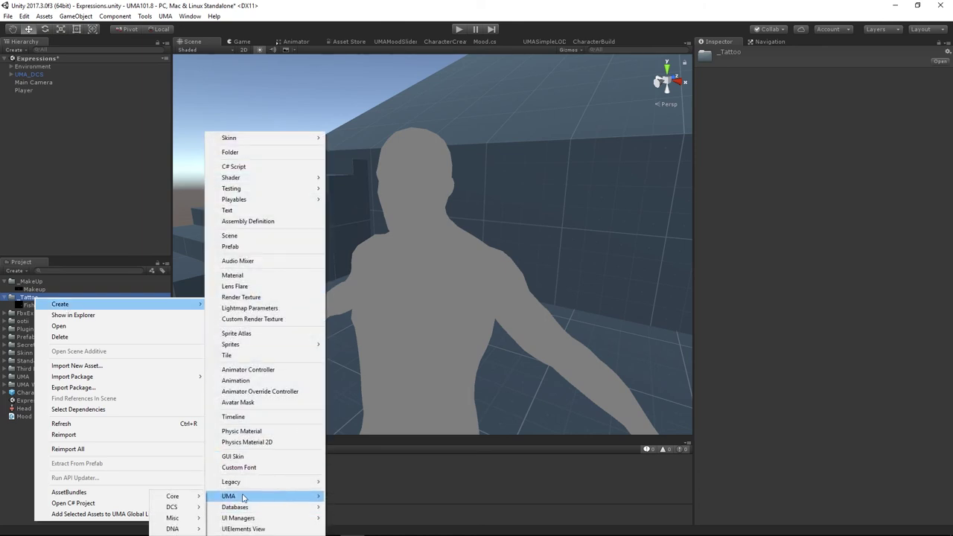
mouse_move(174, 497)
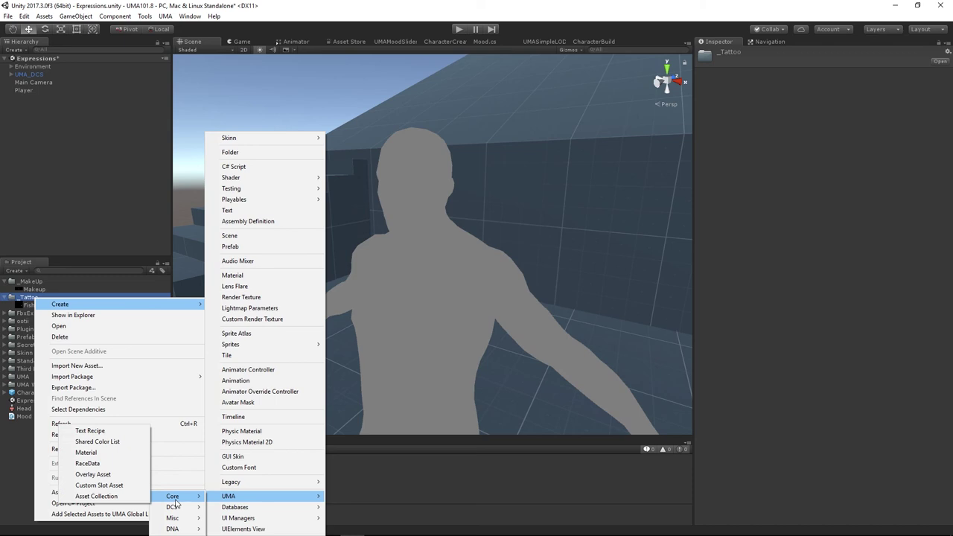
click(88, 476)
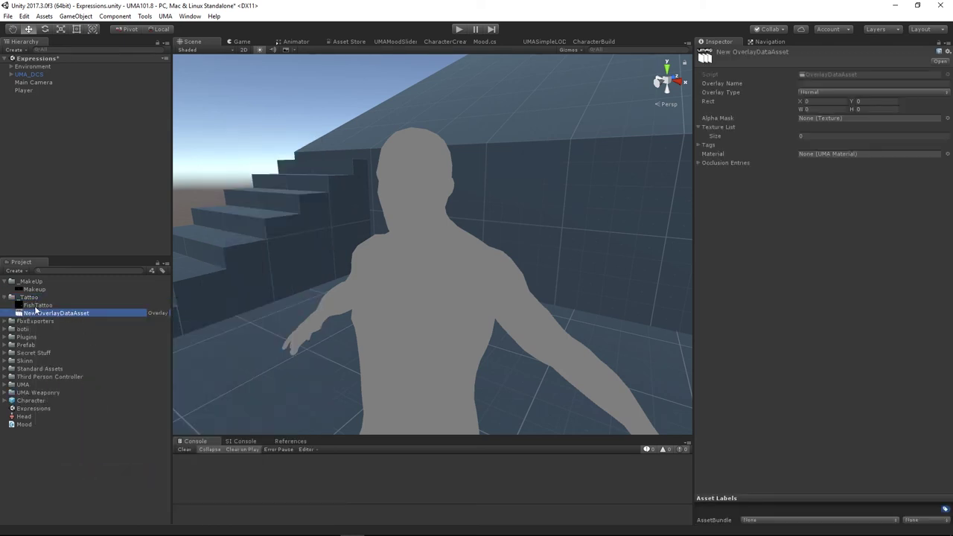
click(95, 309)
text(FishTattooOverlay)
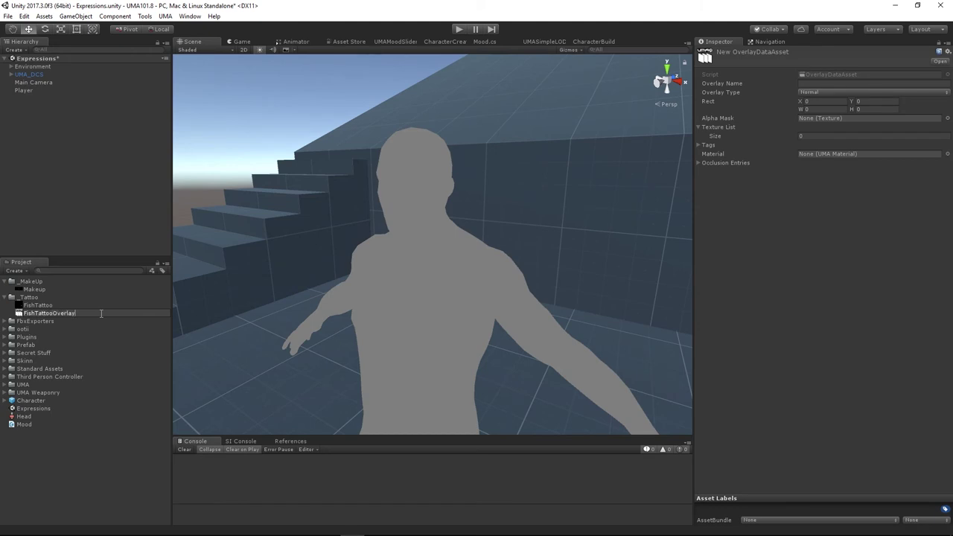
key(Return)
- Fill Overlay Name with FishTattooOverlay and set the material to UMA_Diffuse_Normal_Metallic
key(F2)
key(ctrl+c)
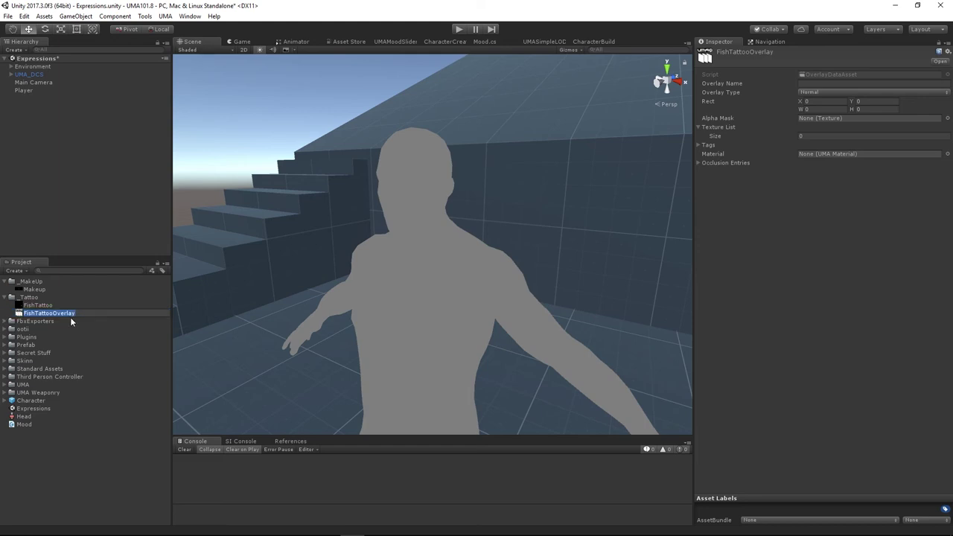
click(830, 83)
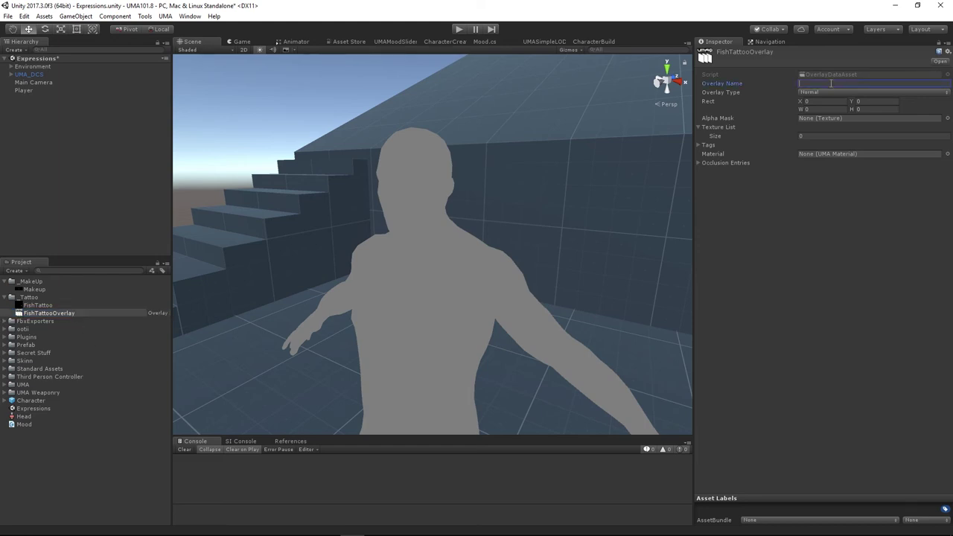
key(ctrl+v)
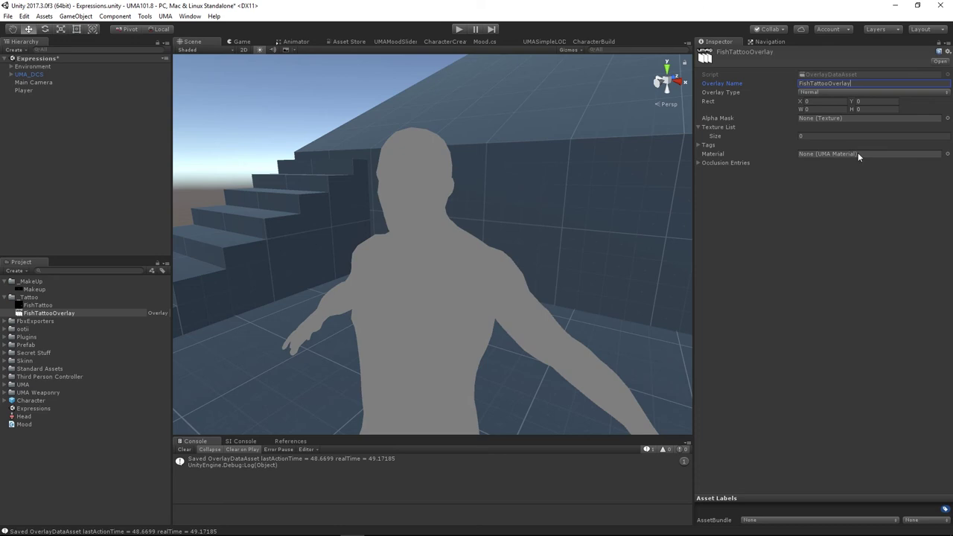
click(946, 154)
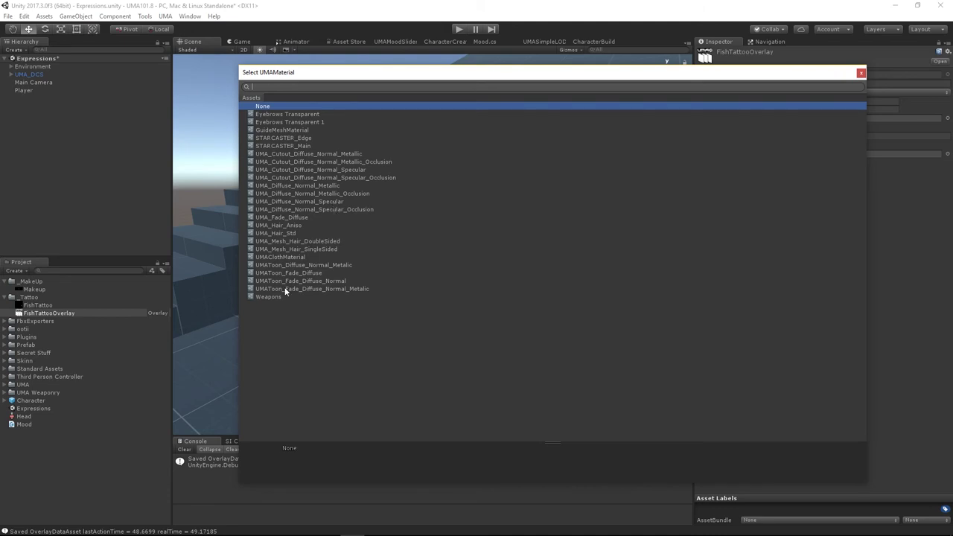
click(312, 186)
double_click(312, 185)
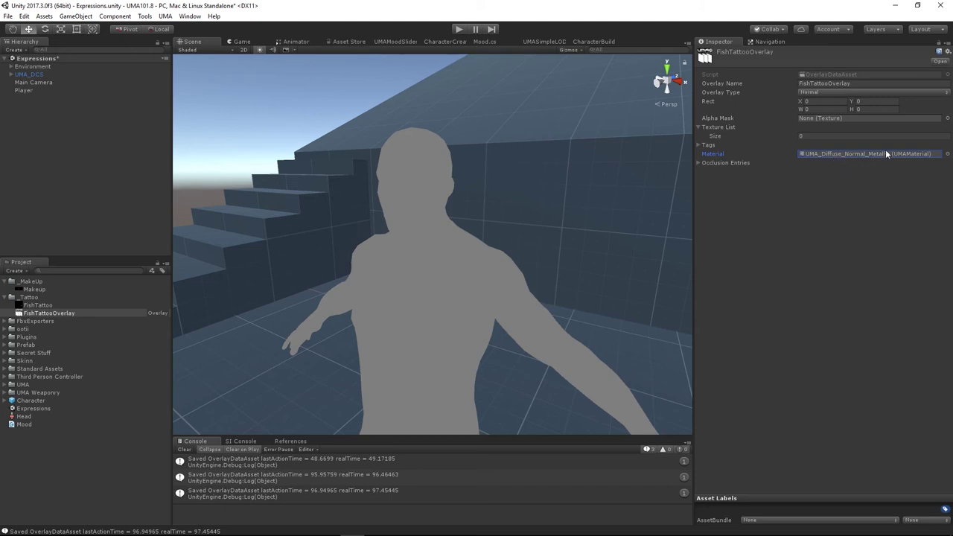
- Set the FishTattooOverlay texture list size to 3 and assign FishTattoo to Element 0
click(820, 136)
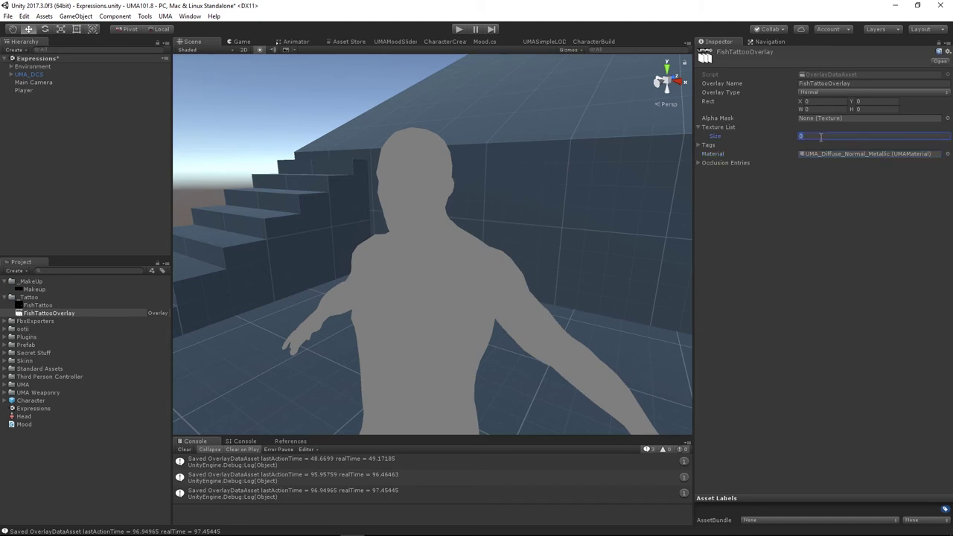
text(3)
key(Return)
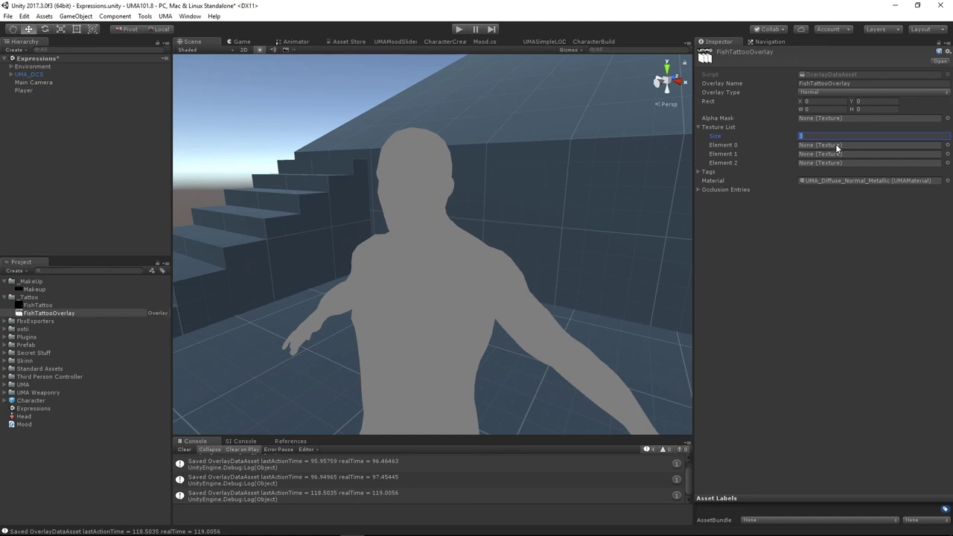
click(30, 306)
drag(30, 306, 819, 148)
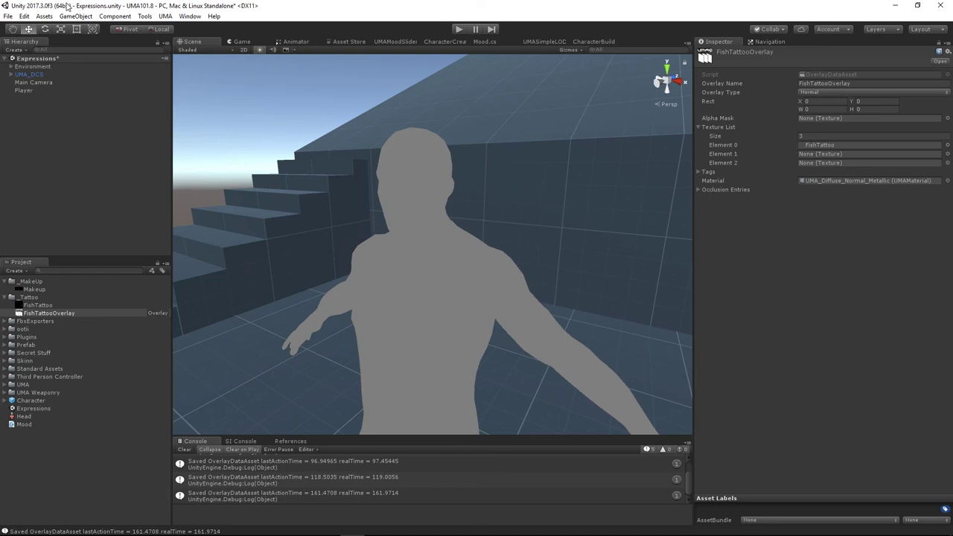
click(165, 17)
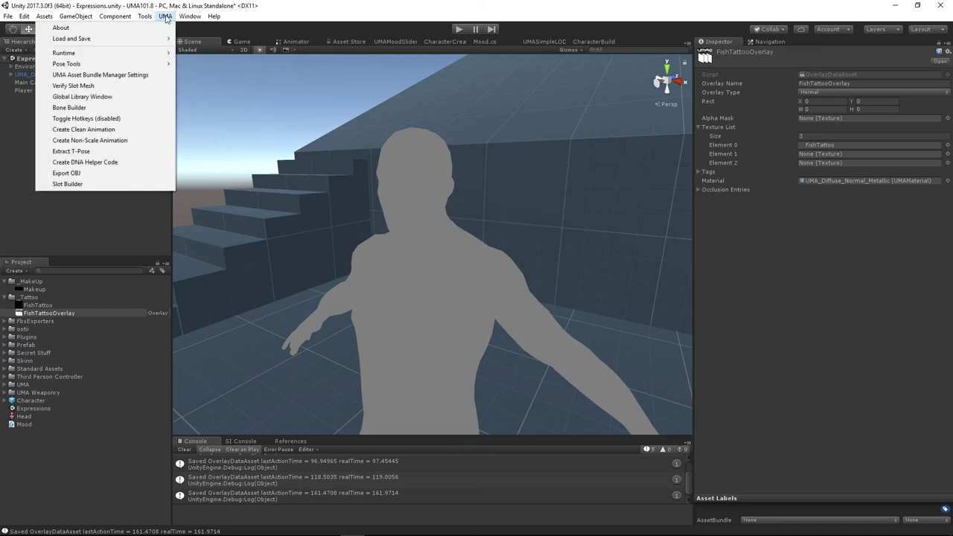
- Add FishTattooOverlay to the UMA Global Library, then bring up the _Tattoo folder's asset menu
click(88, 97)
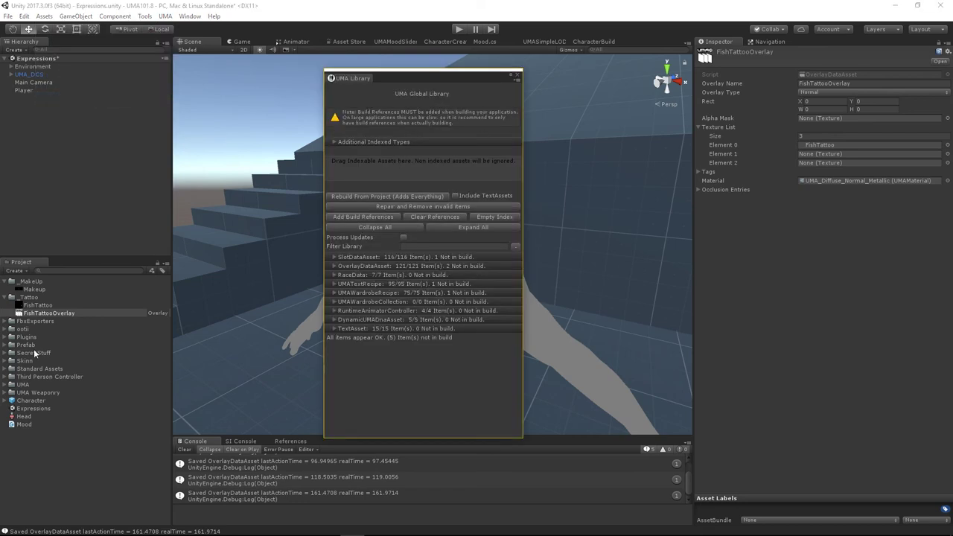
drag(32, 315, 425, 167)
click(518, 75)
click(29, 298)
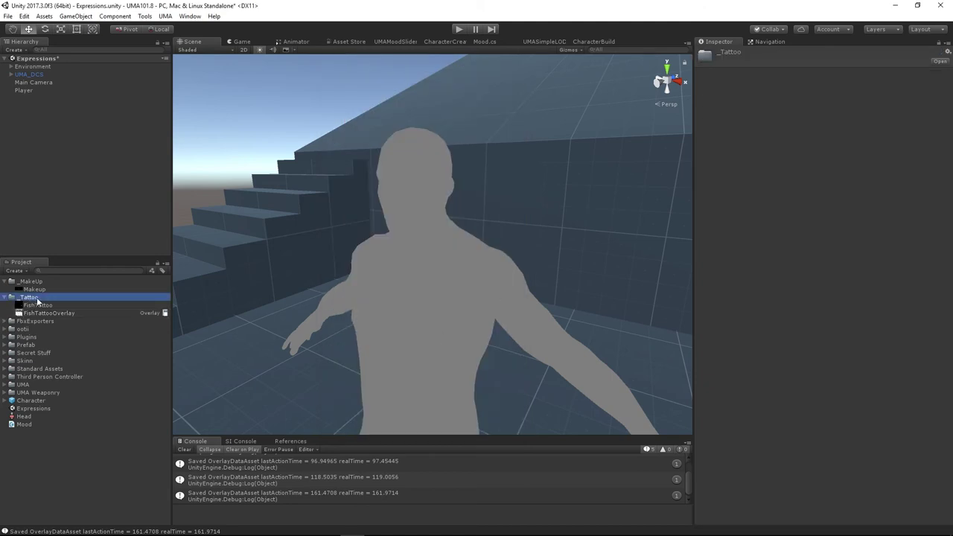
right_click(30, 297)
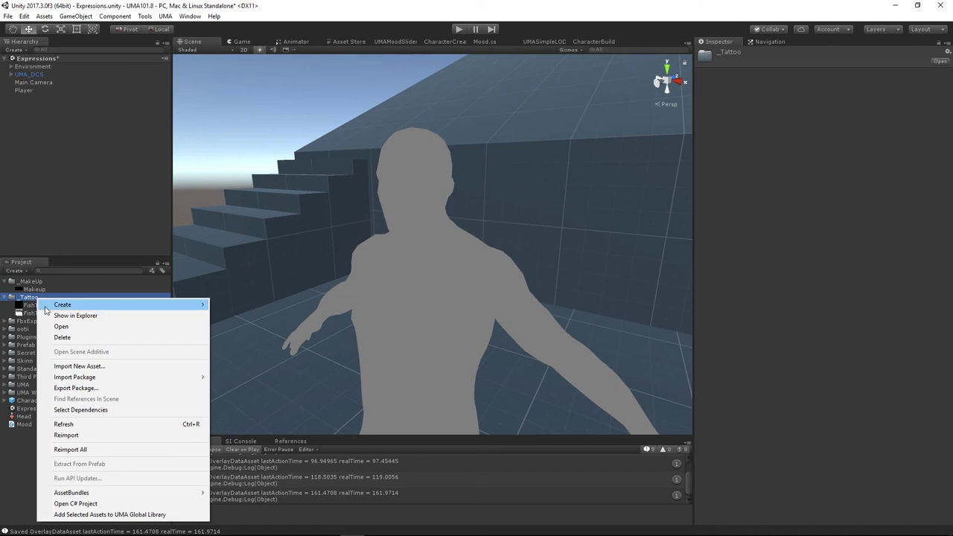
- Create a new DCS wardrobe recipe in _Tattoo named FishTattooRecipe
mouse_move(71, 306)
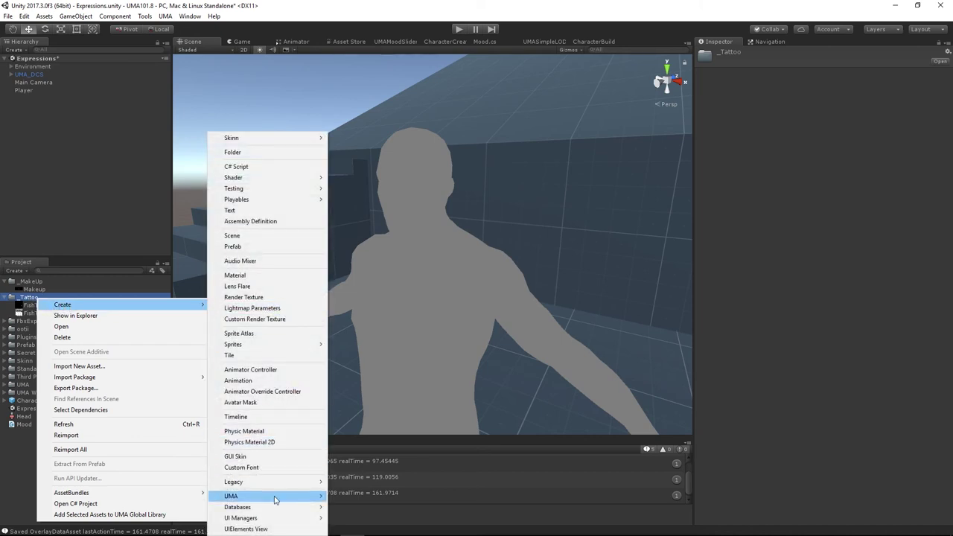
mouse_move(277, 496)
mouse_move(185, 512)
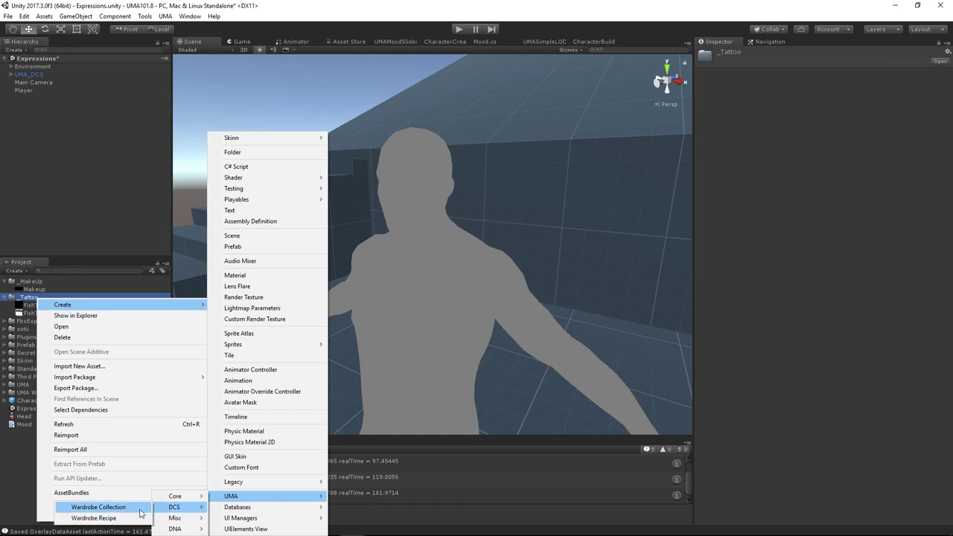
click(104, 517)
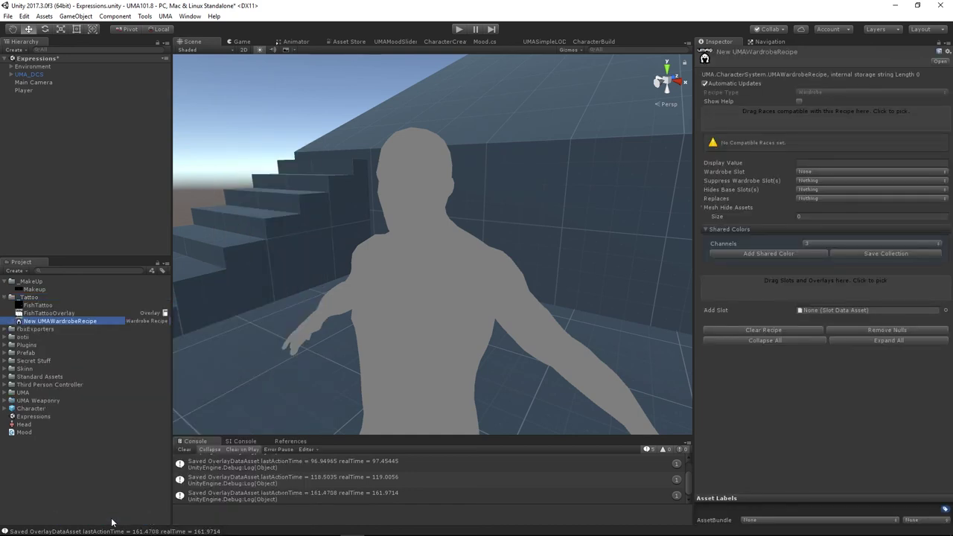
click(99, 320)
drag(79, 321, 3, 325)
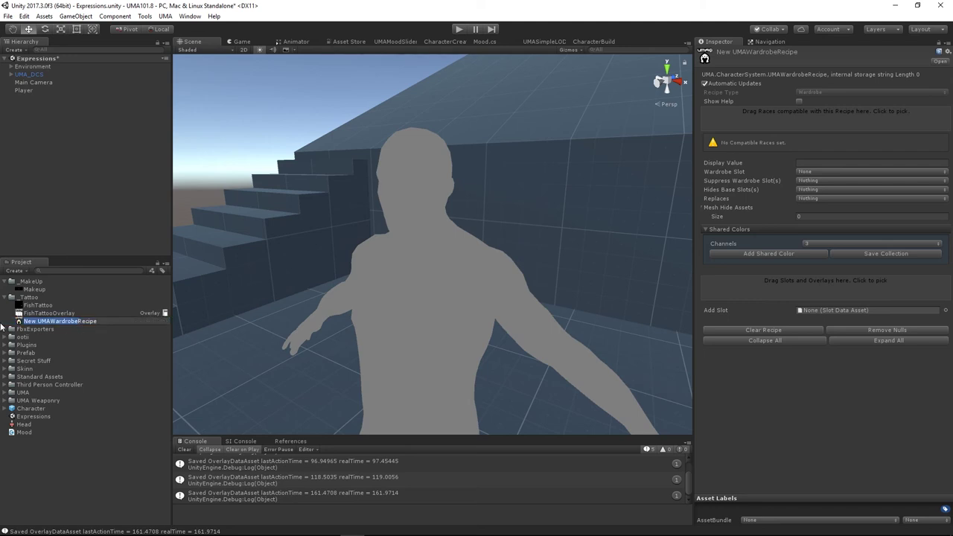
text(FishTattoo)
key(Return)
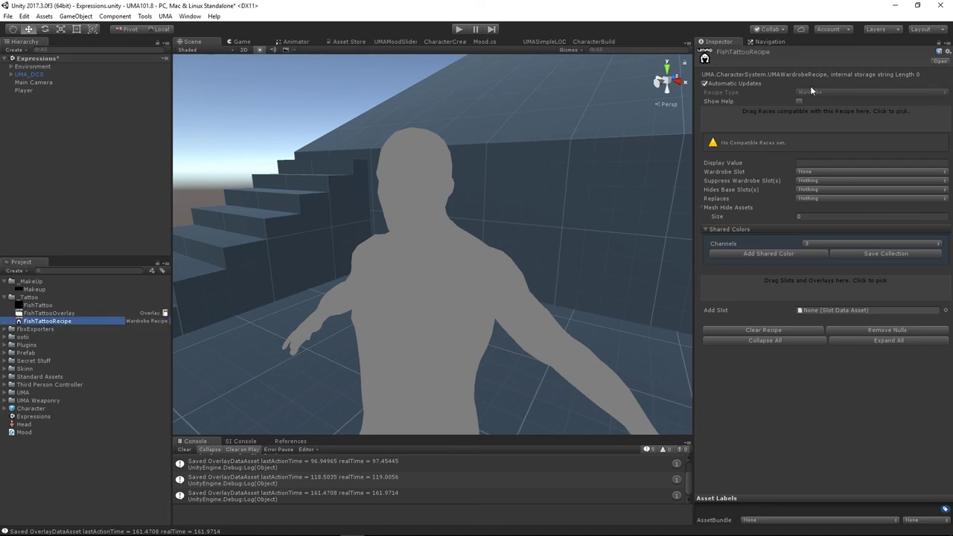
- Make the recipe compatible with HumanMale and HumanMaleDCS and set its Wardrobe Slot to Tattoo
click(770, 119)
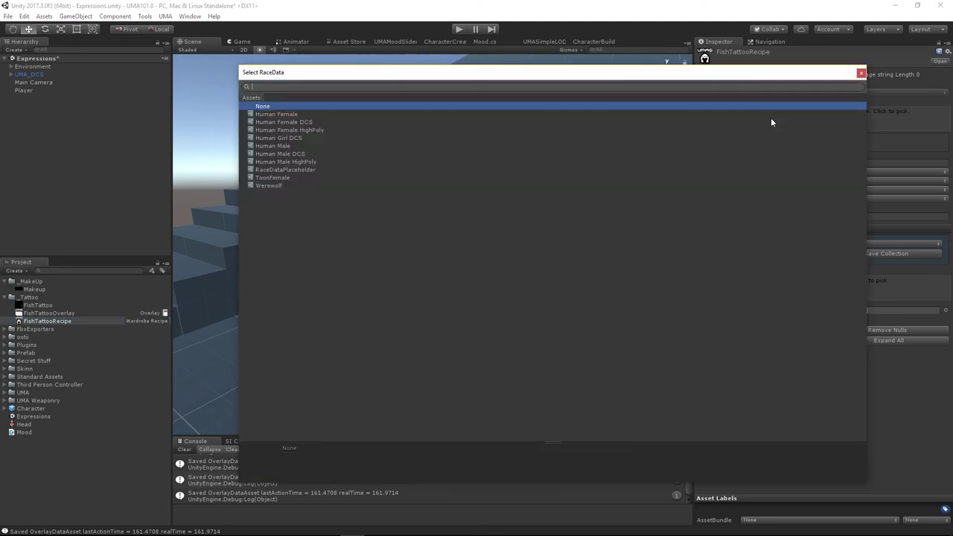
click(279, 146)
click(281, 155)
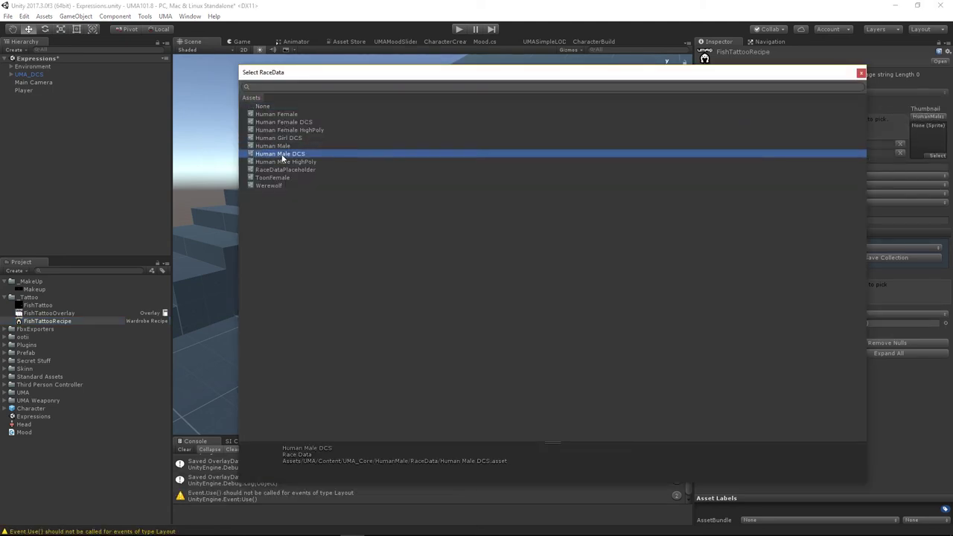
click(861, 73)
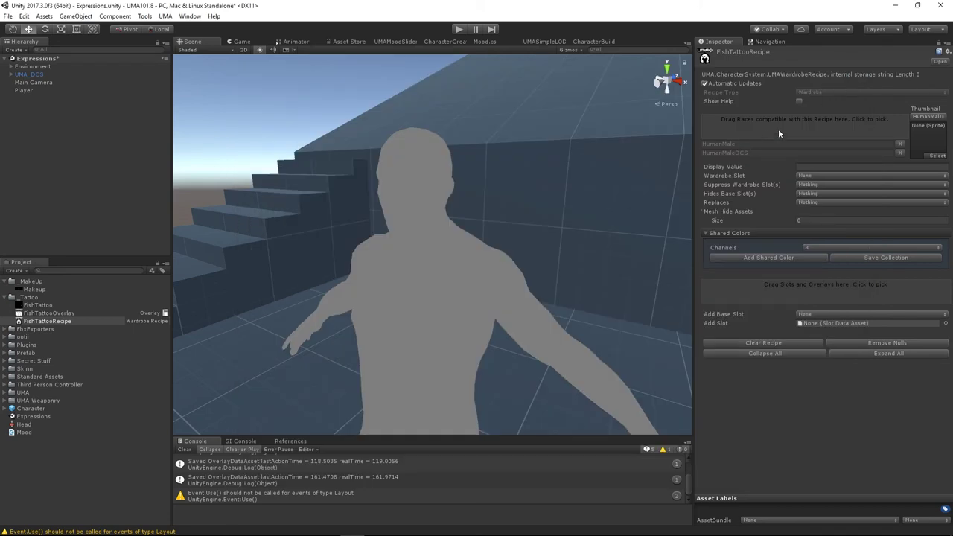
click(808, 176)
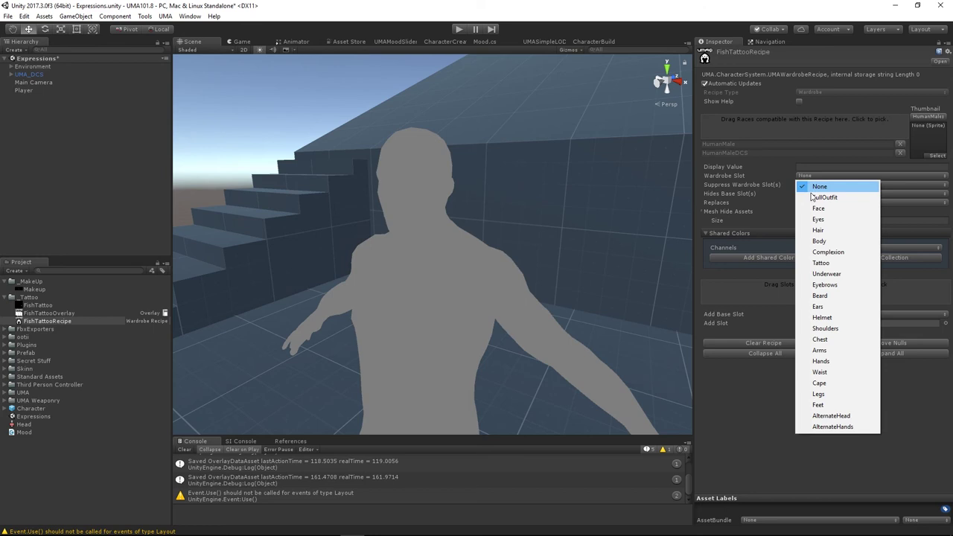
click(826, 262)
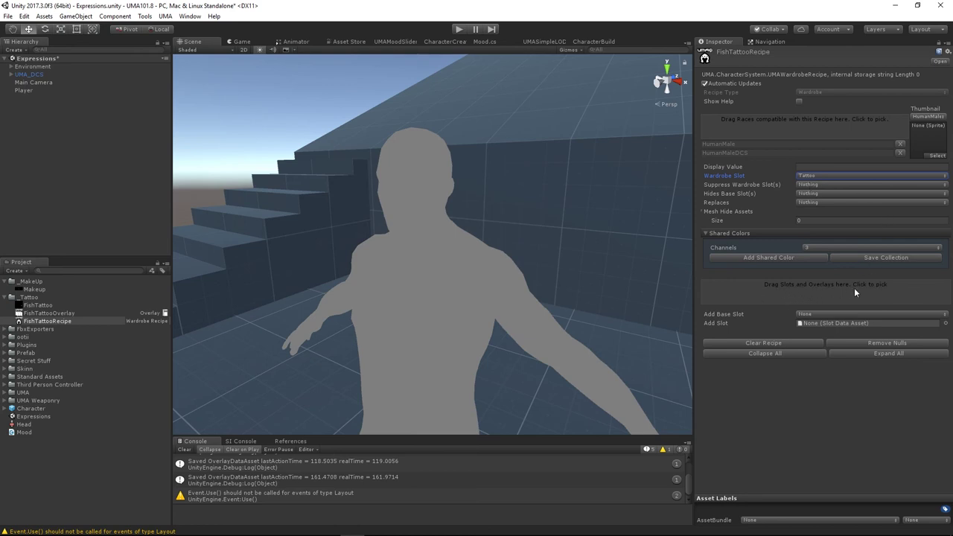
- Add UMA_Human_Male_Torso_Slot to FishTattooRecipe
click(789, 290)
scroll(320, 247, down, 5)
scroll(320, 250, down, 10)
scroll(320, 252, down, 15)
scroll(483, 274, up, 3)
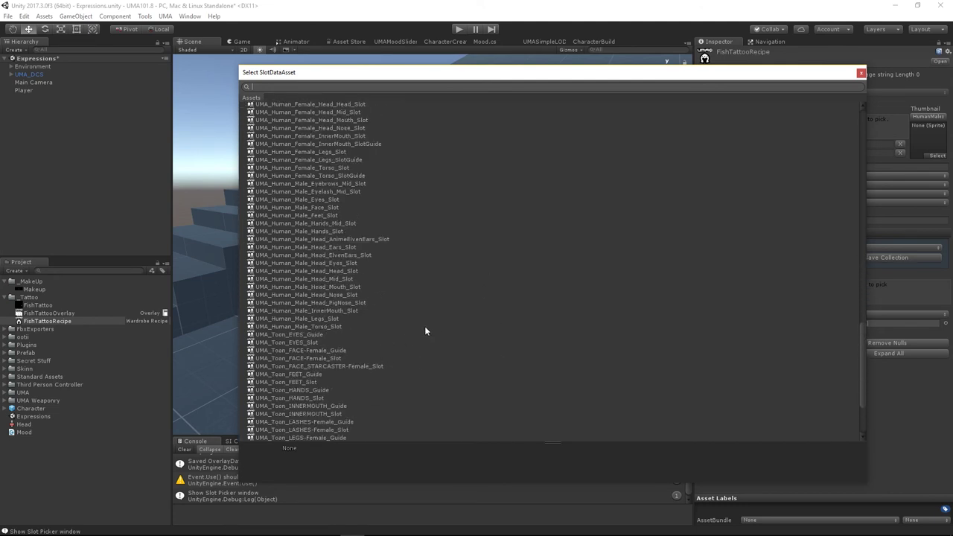
click(266, 328)
double_click(287, 326)
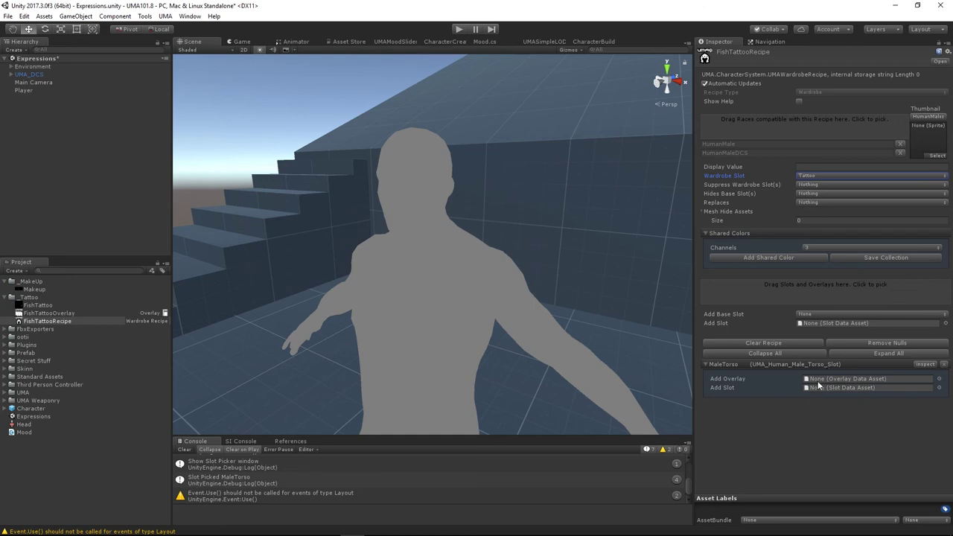
- Put FishTattooOverlay on the male torso slot
drag(43, 317, 828, 379)
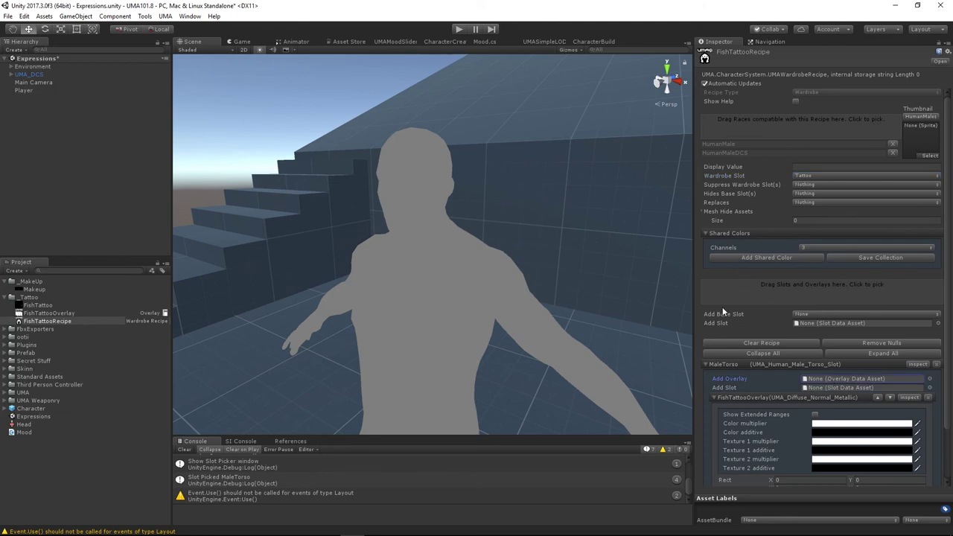
scroll(728, 311, down, 3)
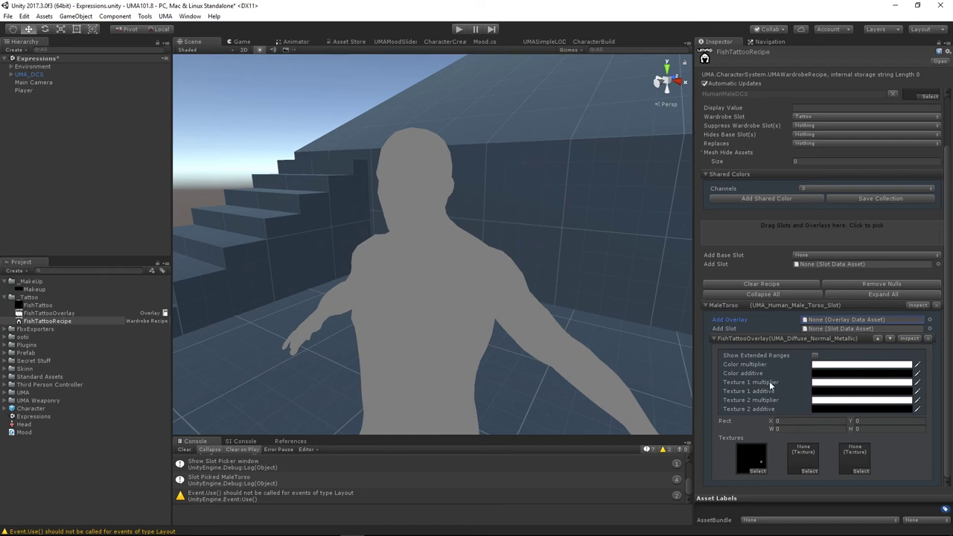
scroll(769, 380, up, 3)
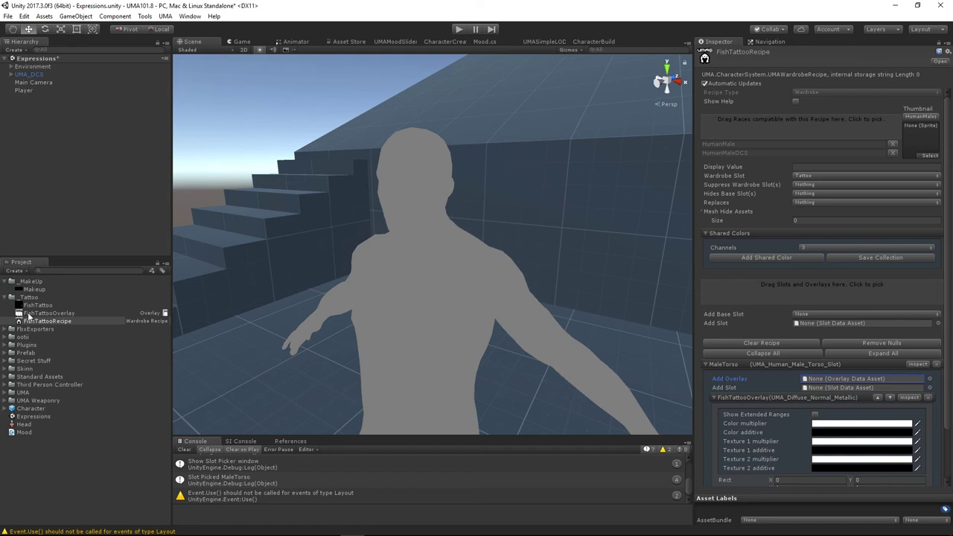
- Add FishTattooRecipe to the UMA Global Library and start Play mode
click(145, 16)
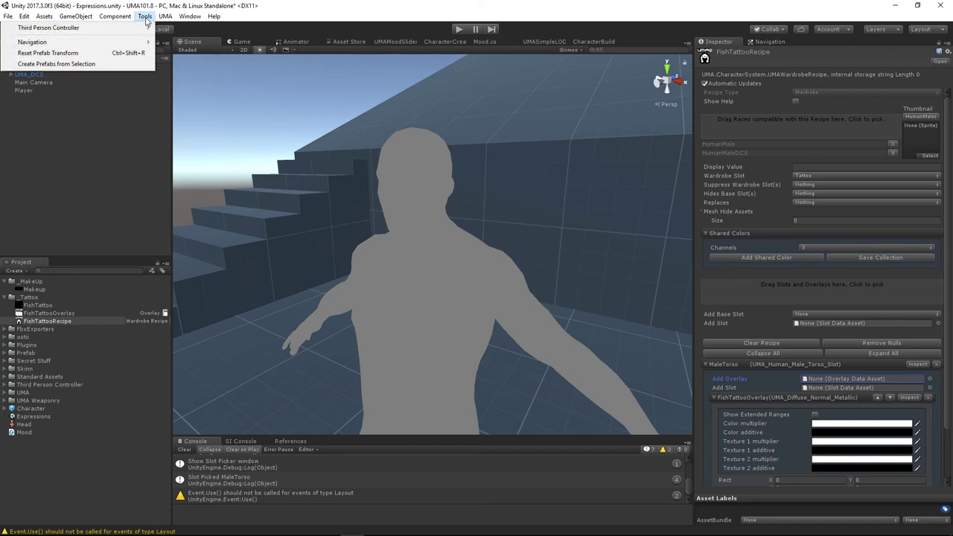
mouse_move(167, 16)
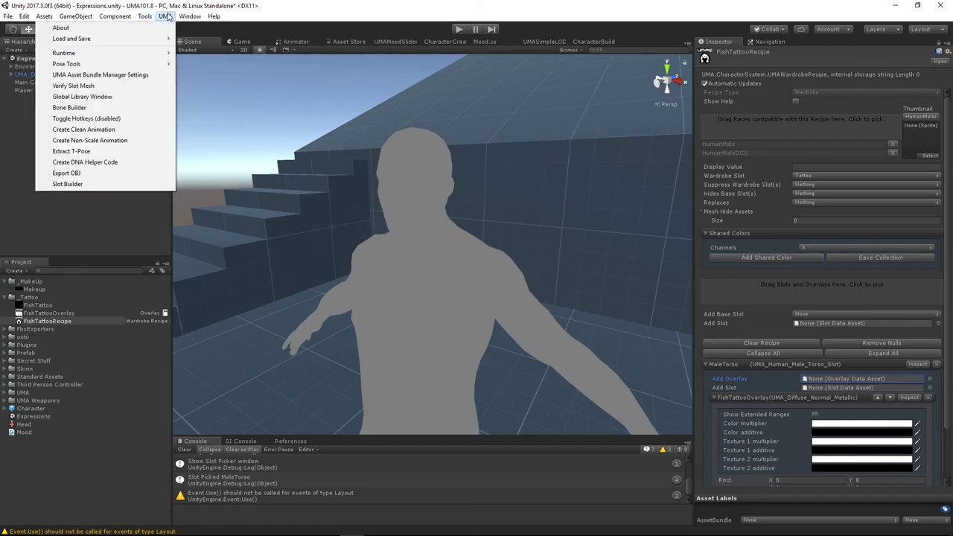
click(76, 96)
drag(28, 325, 472, 178)
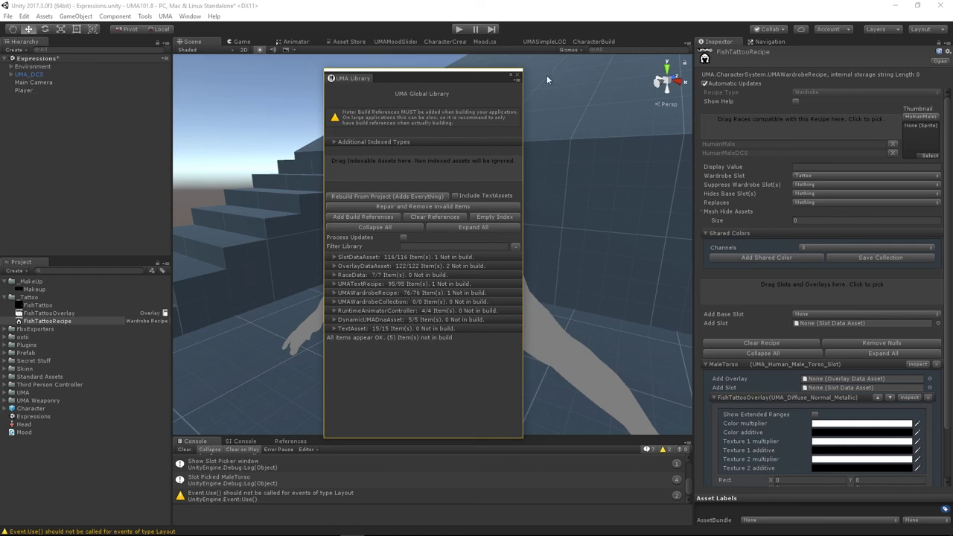
click(517, 76)
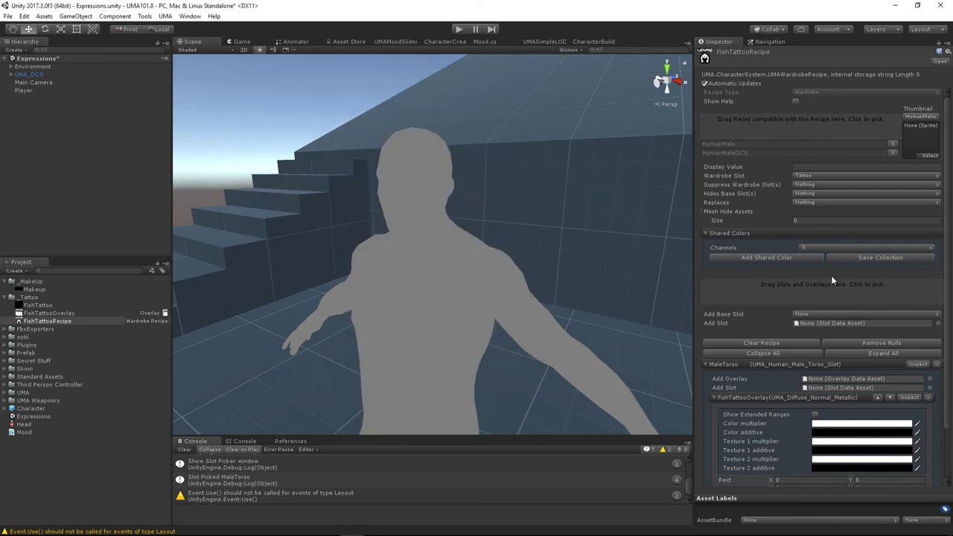
click(461, 30)
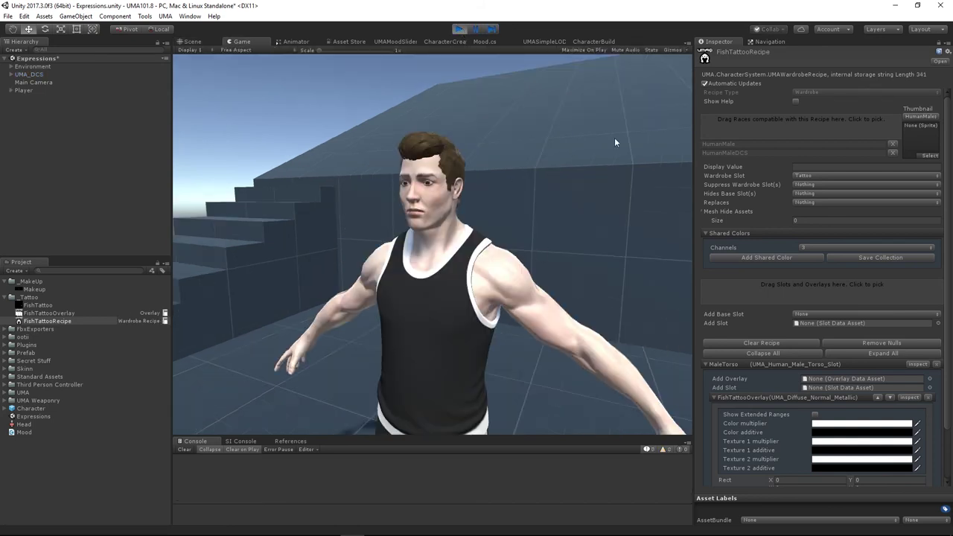
- Add FishTattooRecipe to the Player's default wardrobe recipes and view the tattooed upper arm up close
click(41, 91)
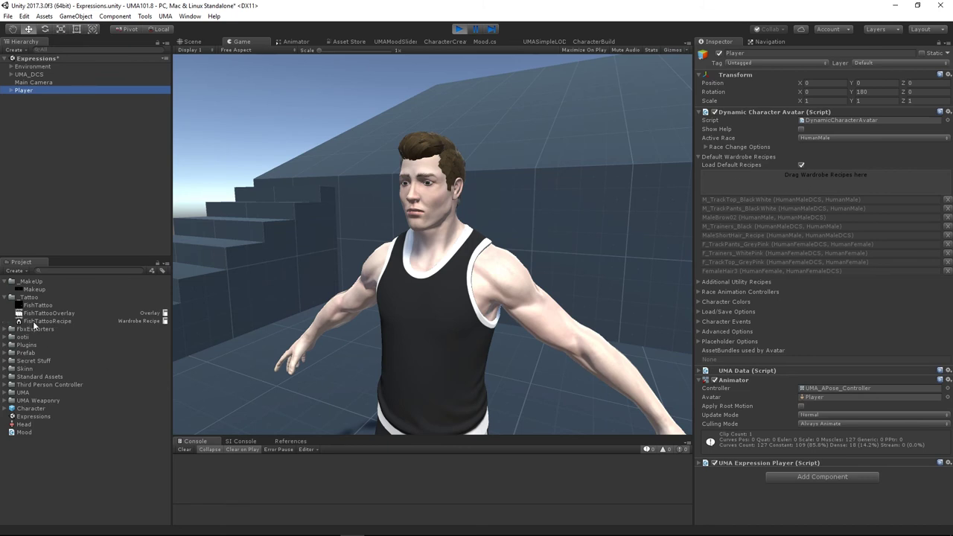
drag(34, 322, 823, 179)
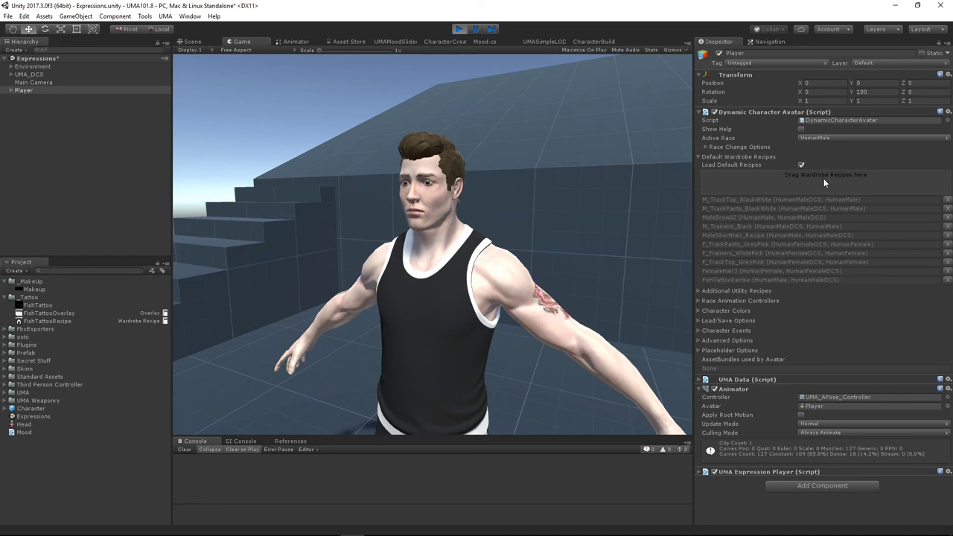
click(192, 41)
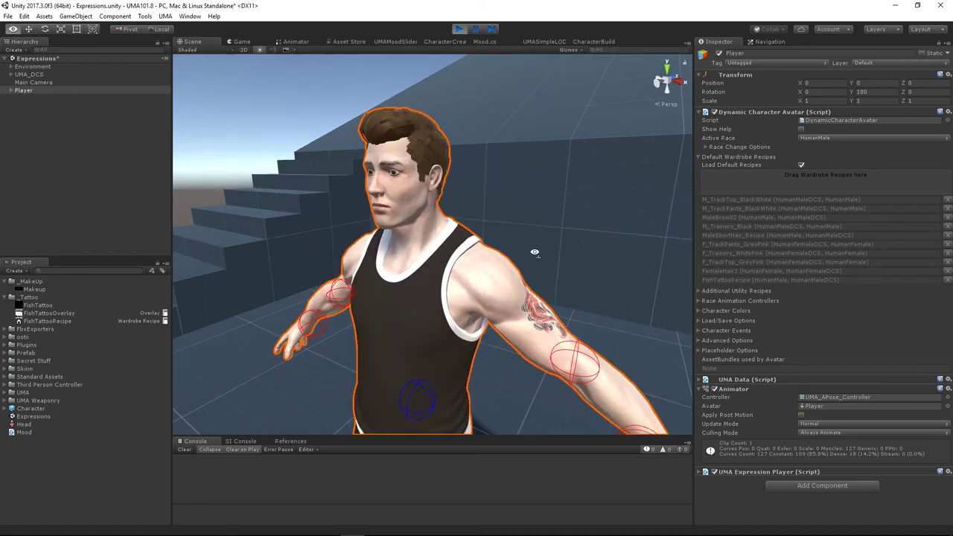
scroll(544, 279, up, 3)
alt+drag(544, 279, 445, 318)
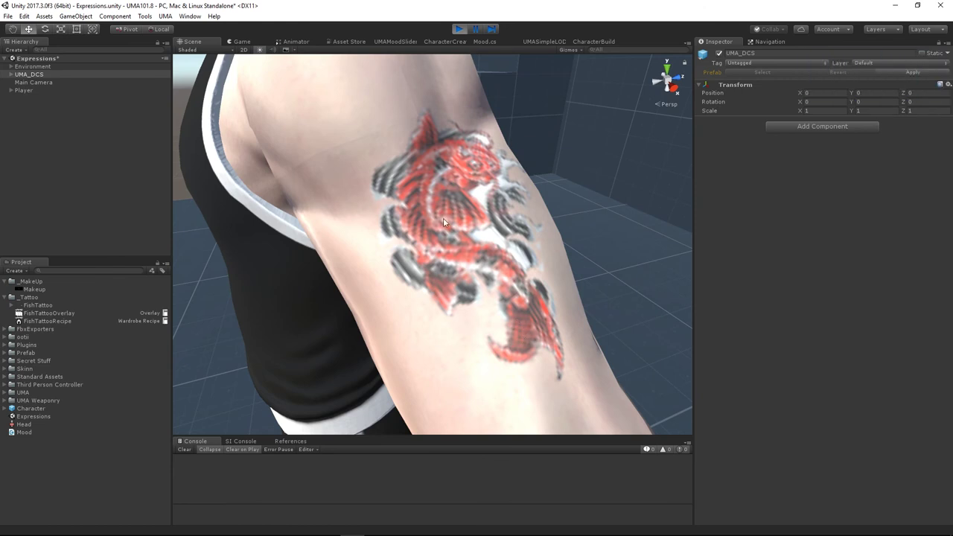
click(376, 526)
scroll(578, 270, up, 1)
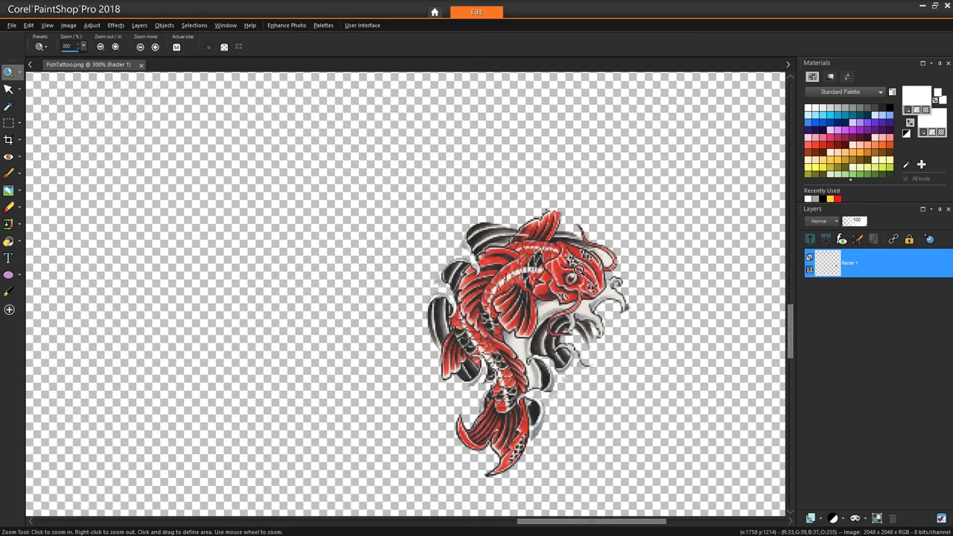
scroll(578, 269, up, 1)
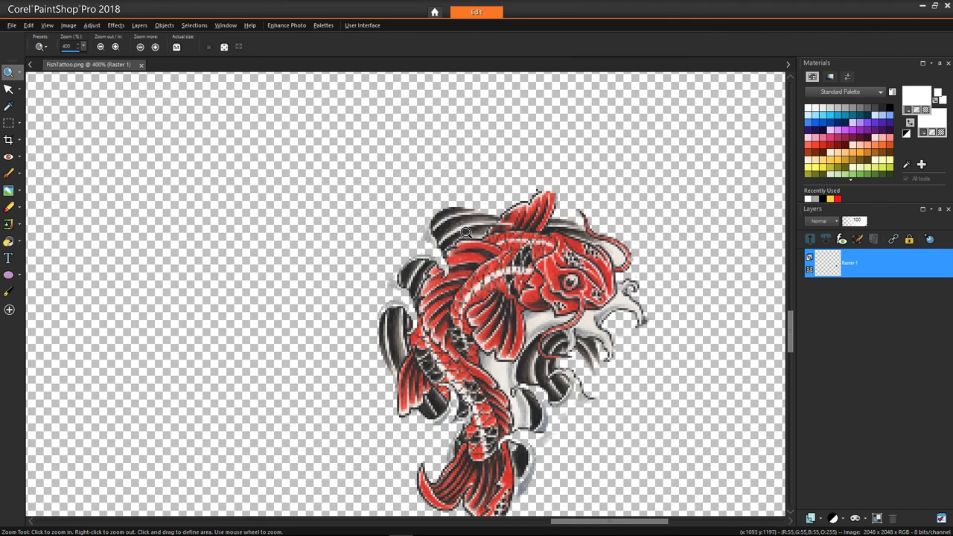
scroll(524, 298, down, 2)
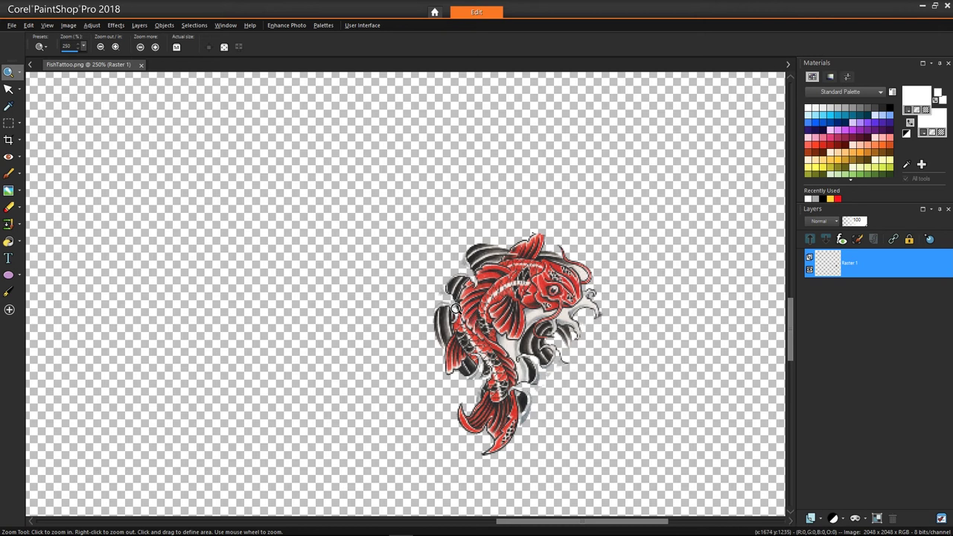
mouse_move(308, 523)
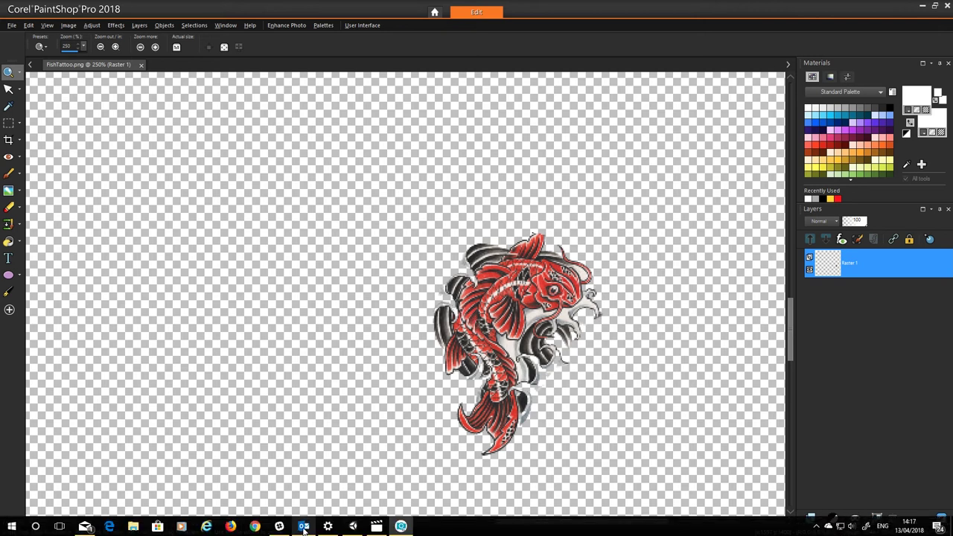
click(353, 526)
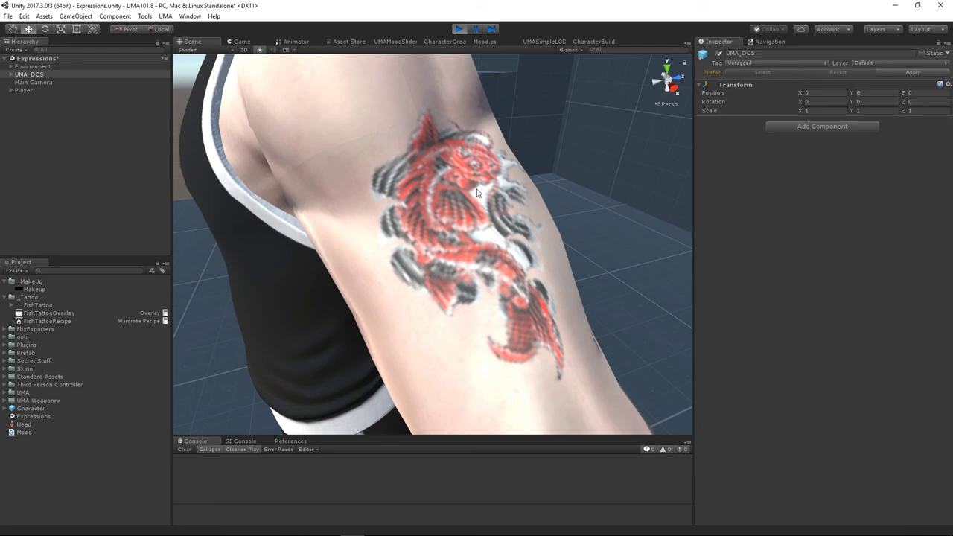
- Reframe the tattooed arm in the Scene view, then exit Play mode
scroll(500, 178, down, 5)
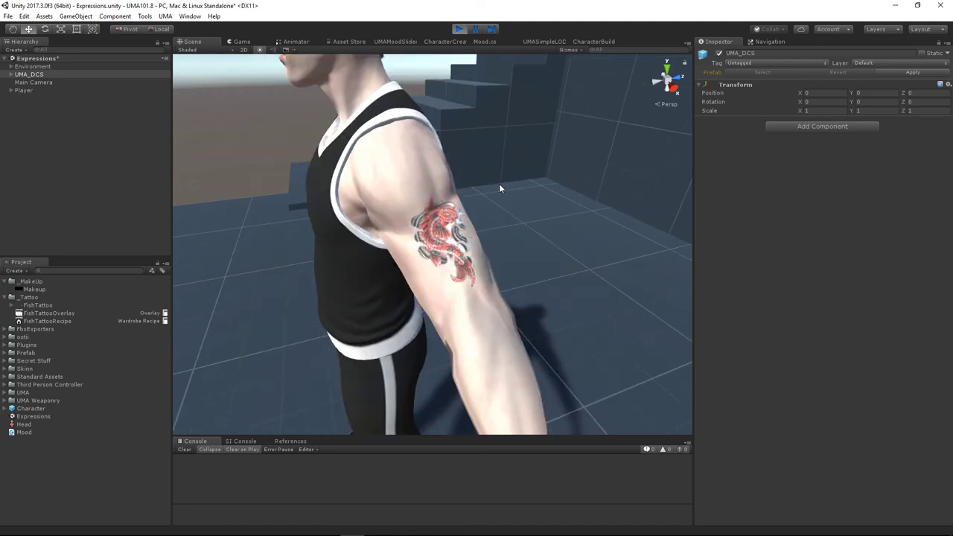
middle_drag(470, 188, 475, 200)
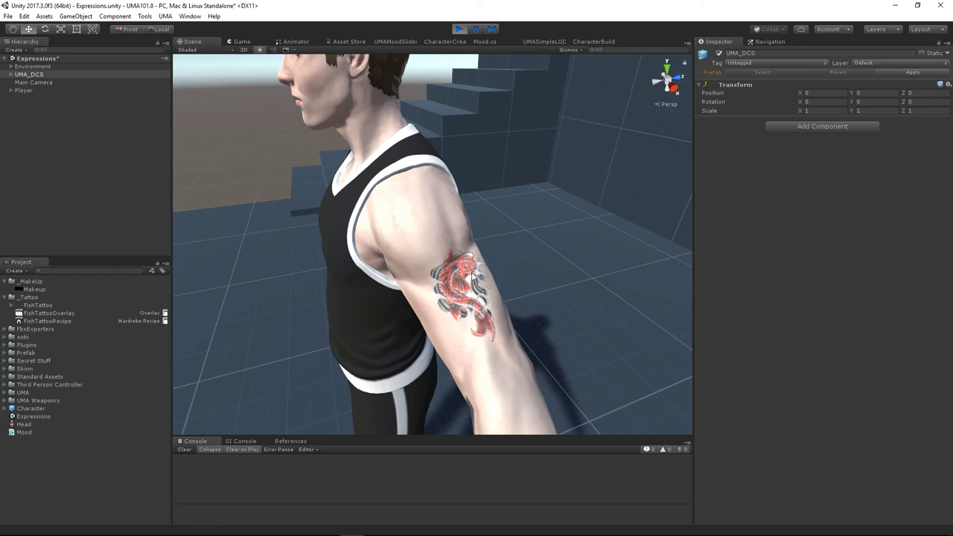
click(460, 29)
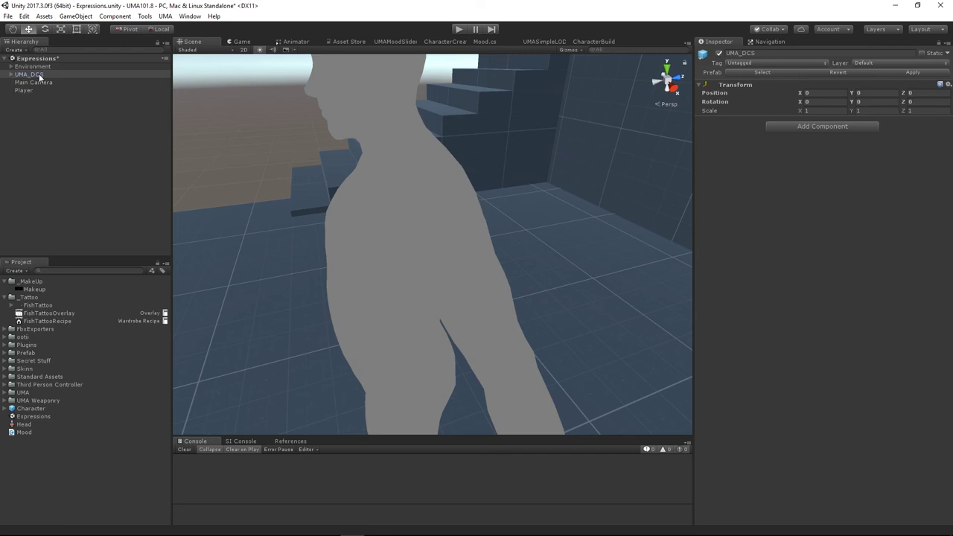
- Expand UMA_DCS in the Hierarchy and select UMAGenerator to view its settings
click(10, 74)
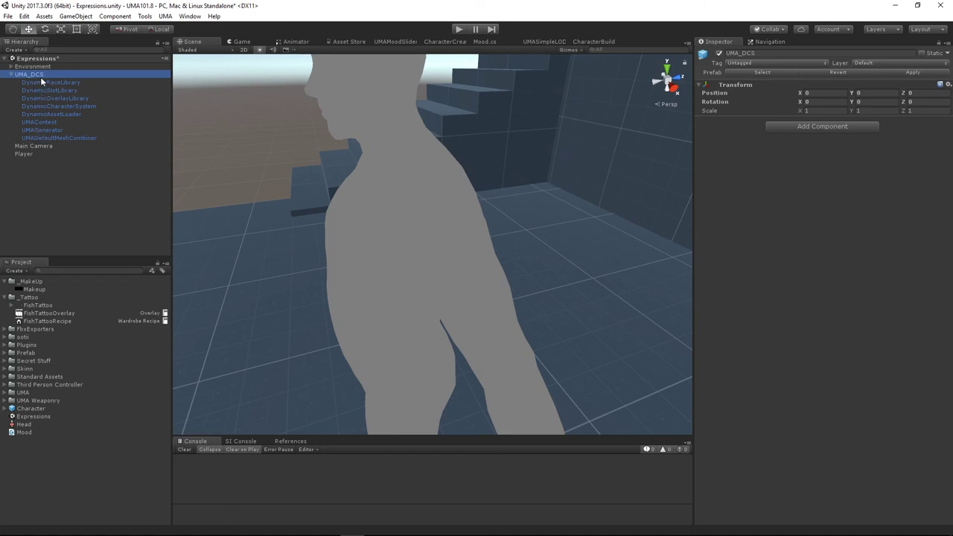
click(39, 129)
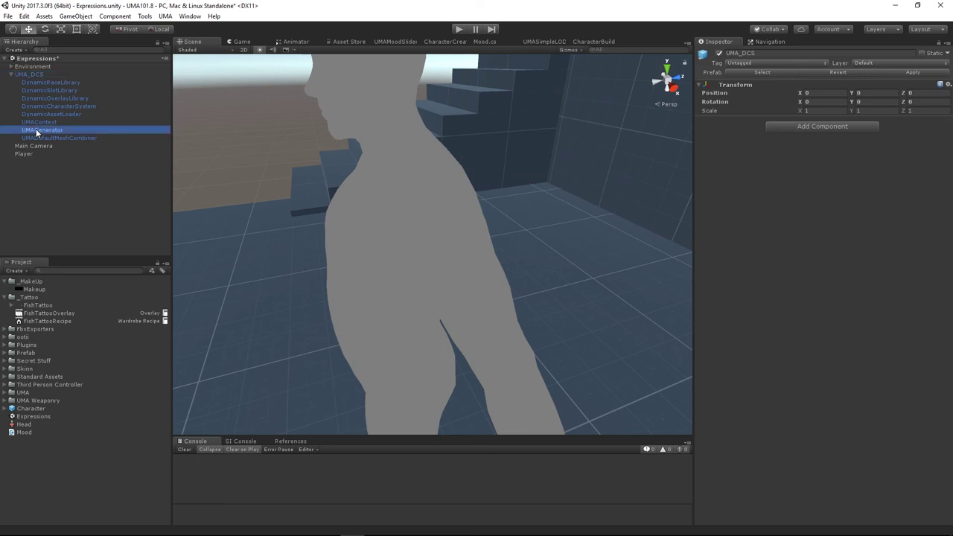
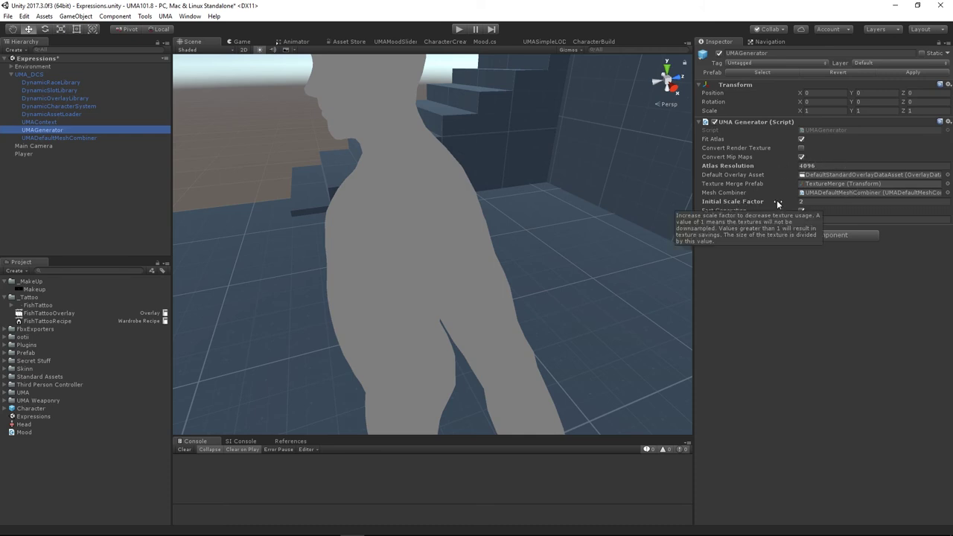
- Preview the arm tattoo up close in Play mode at the original scale factor of 2
click(808, 201)
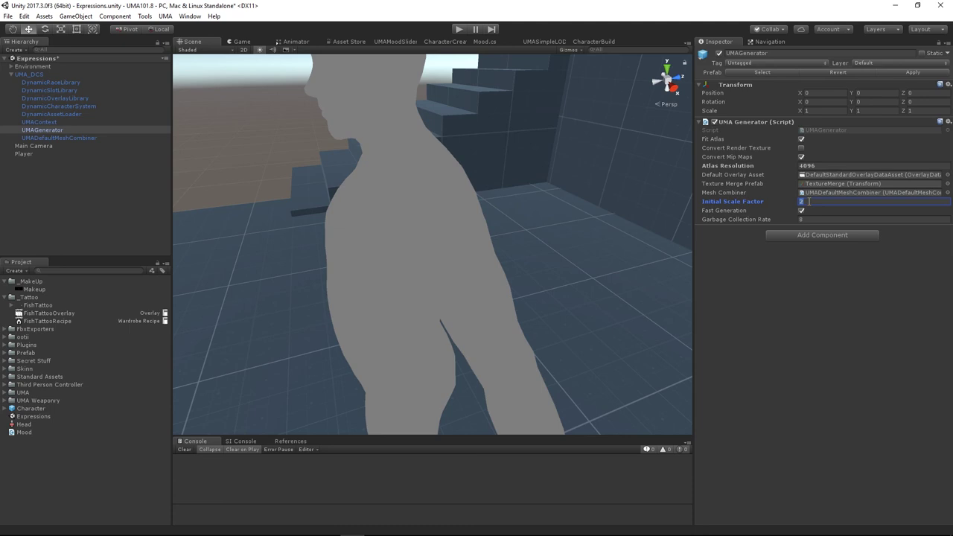
click(452, 29)
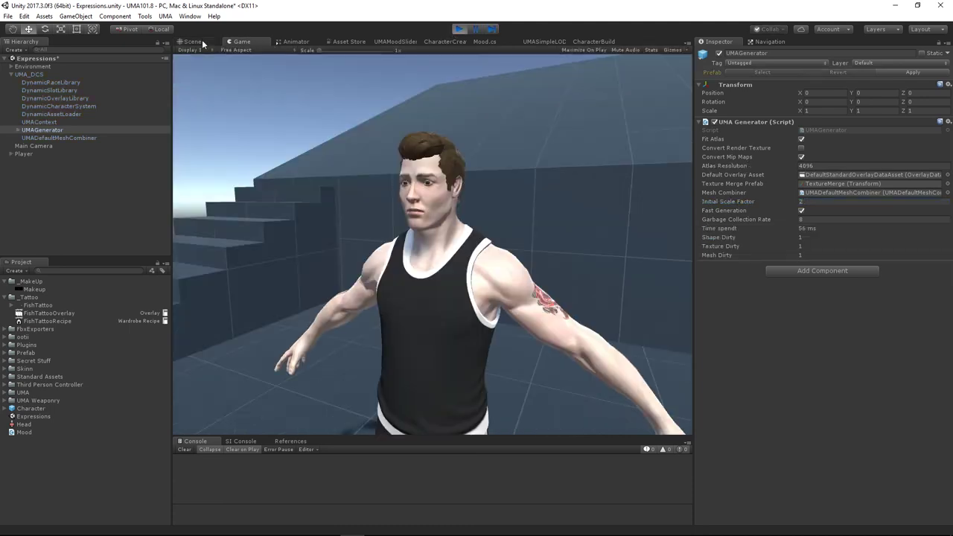
click(202, 39)
alt+right_drag(497, 281, 496, 355)
alt+drag(496, 356, 501, 236)
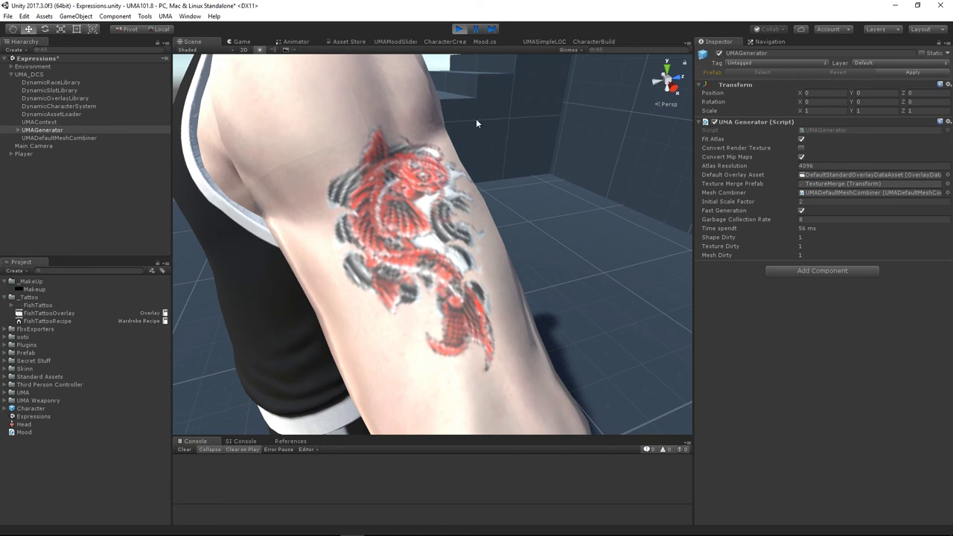
click(459, 29)
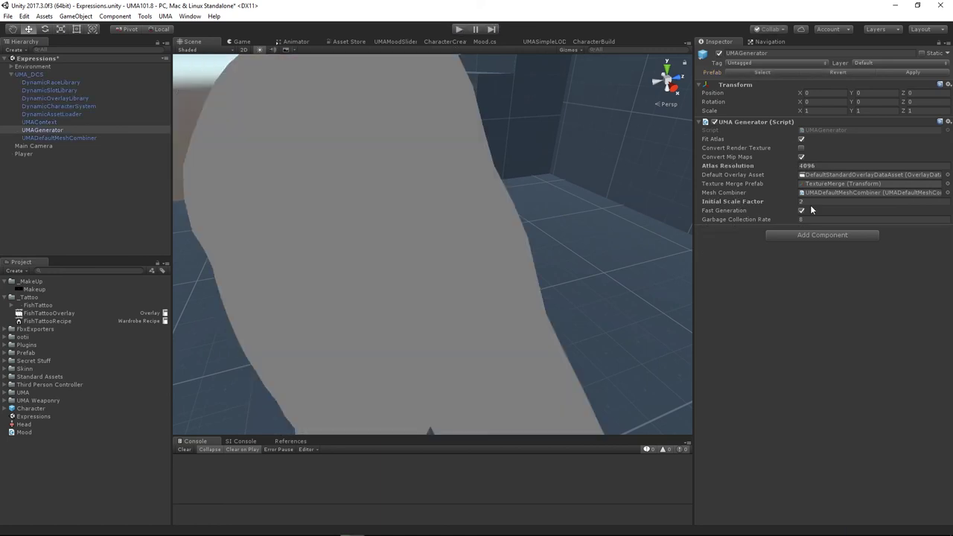
- Set Initial Scale Factor to 1 and re-run Play mode to inspect the sharper tattoo
click(805, 201)
text(1)
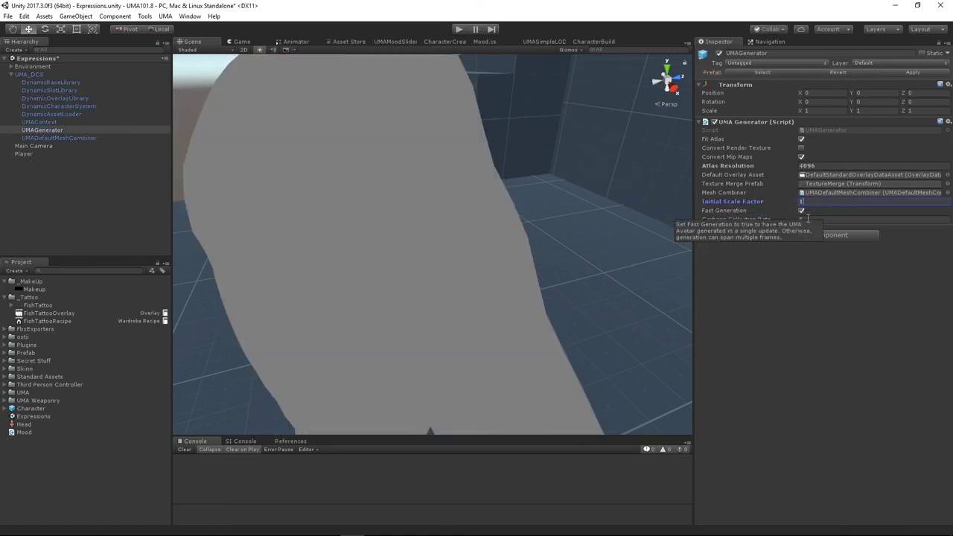
click(459, 29)
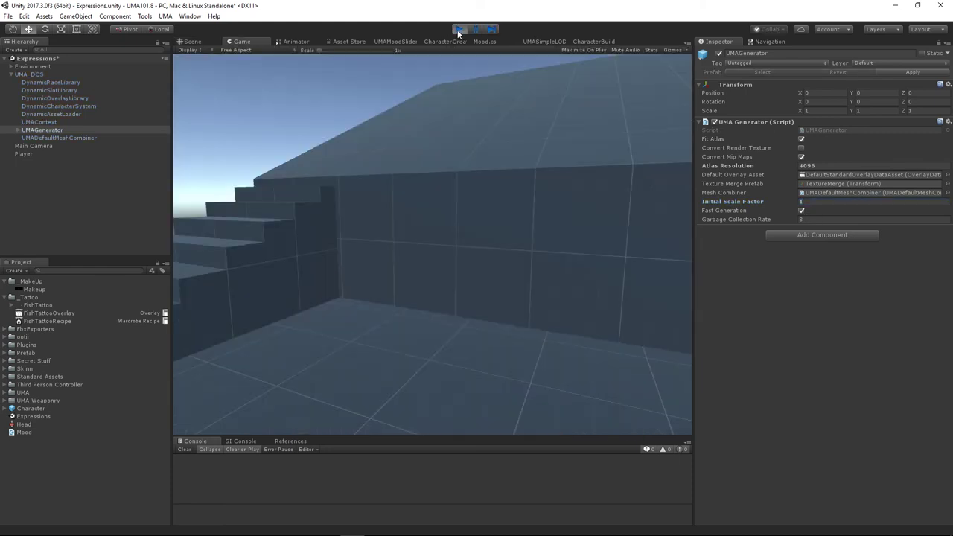
click(201, 43)
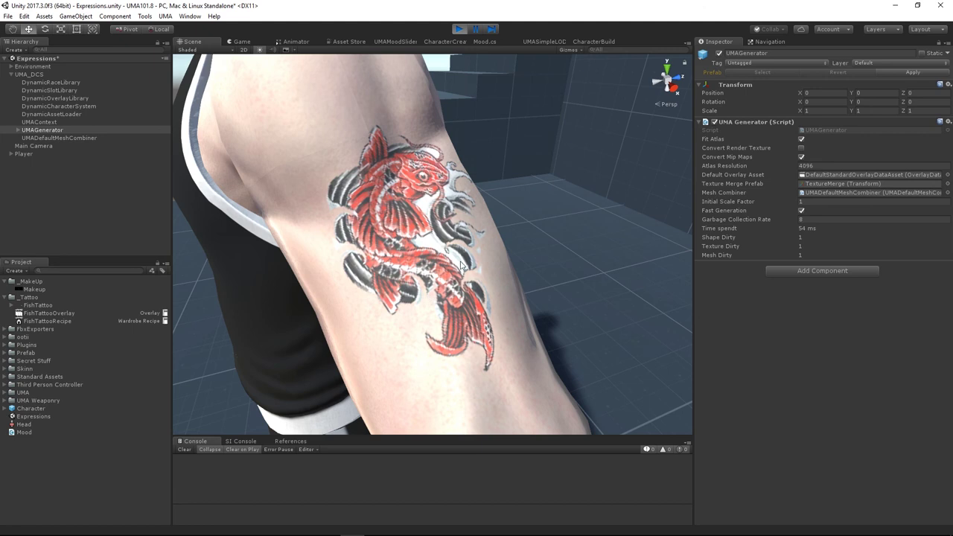
scroll(460, 264, down, 5)
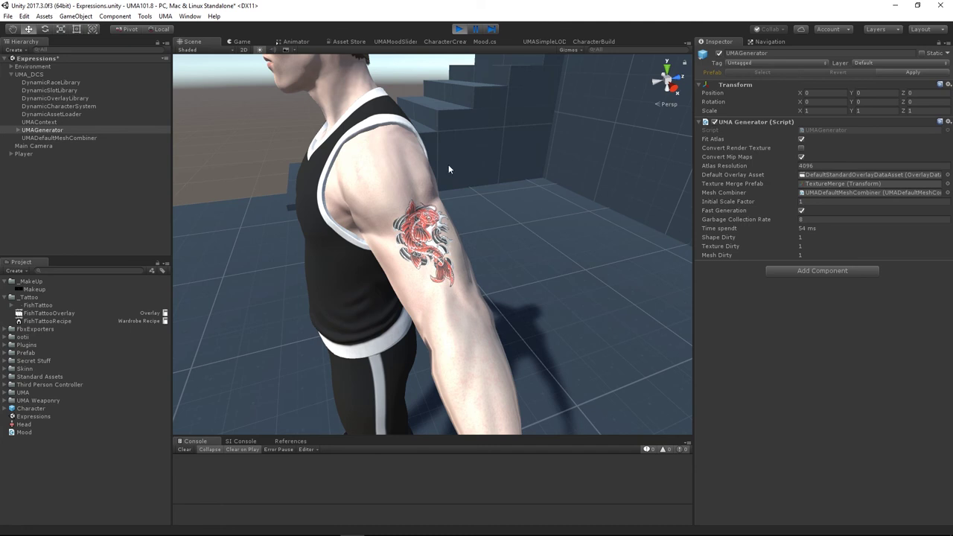
click(458, 29)
alt+drag(463, 126, 469, 173)
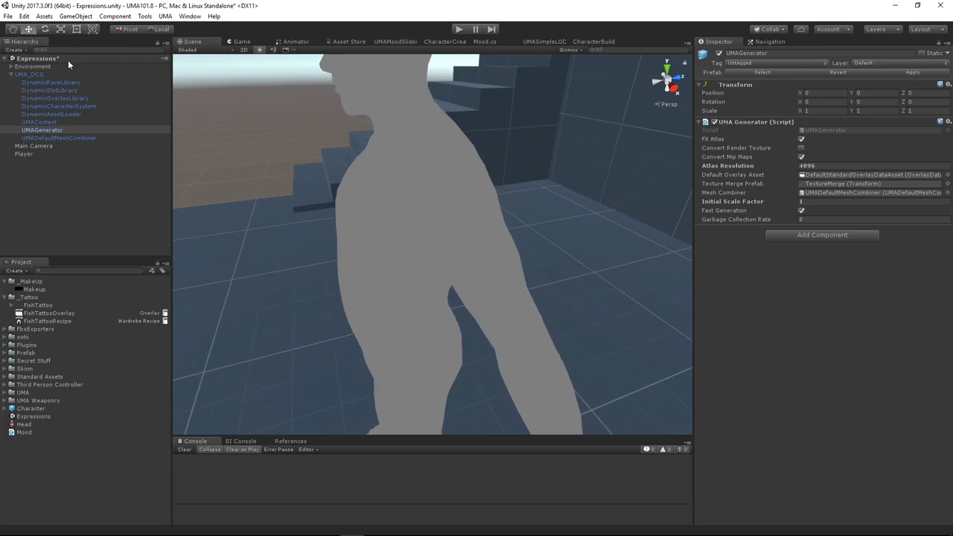
- Switch the Player's Active Race from HumanMaleDCS to HumanFemale and select the _MakeUp folder
click(11, 75)
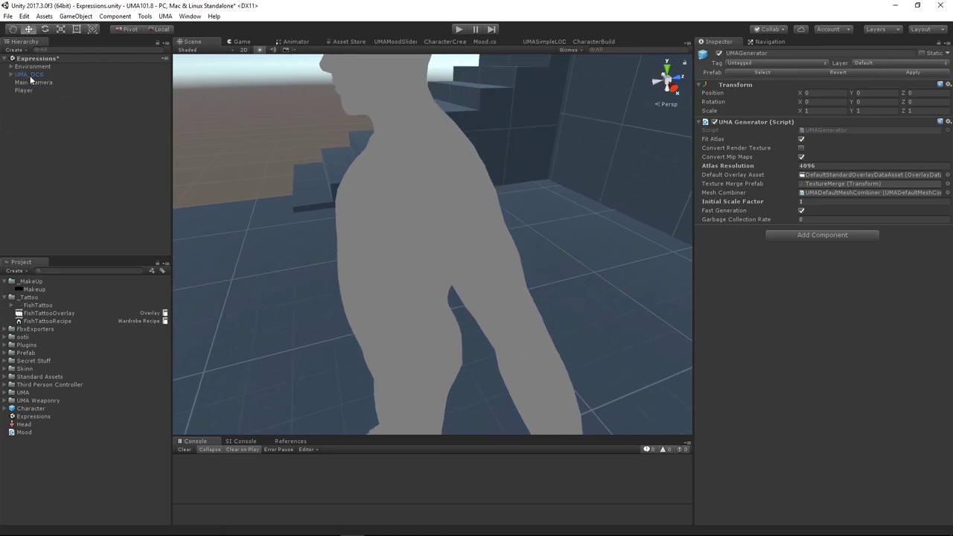
click(23, 90)
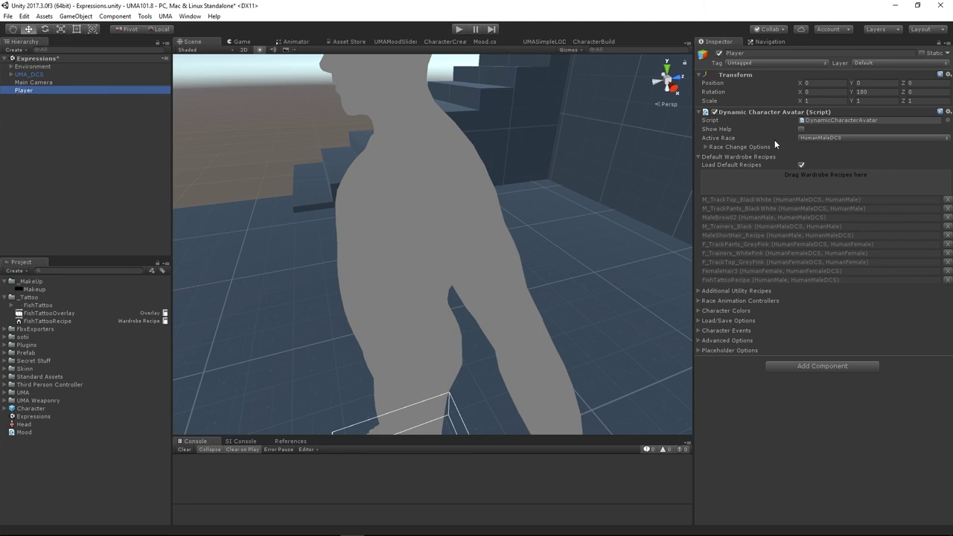
click(806, 138)
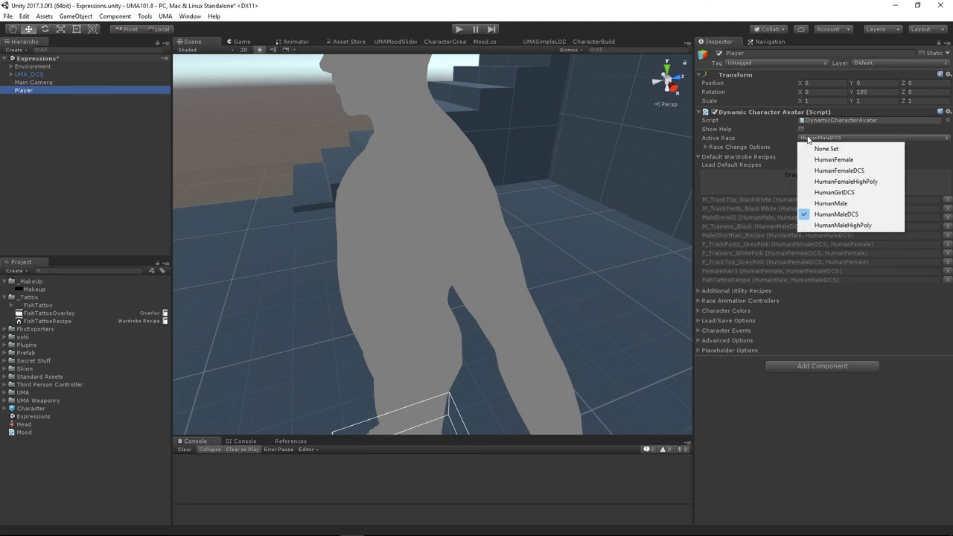
click(842, 160)
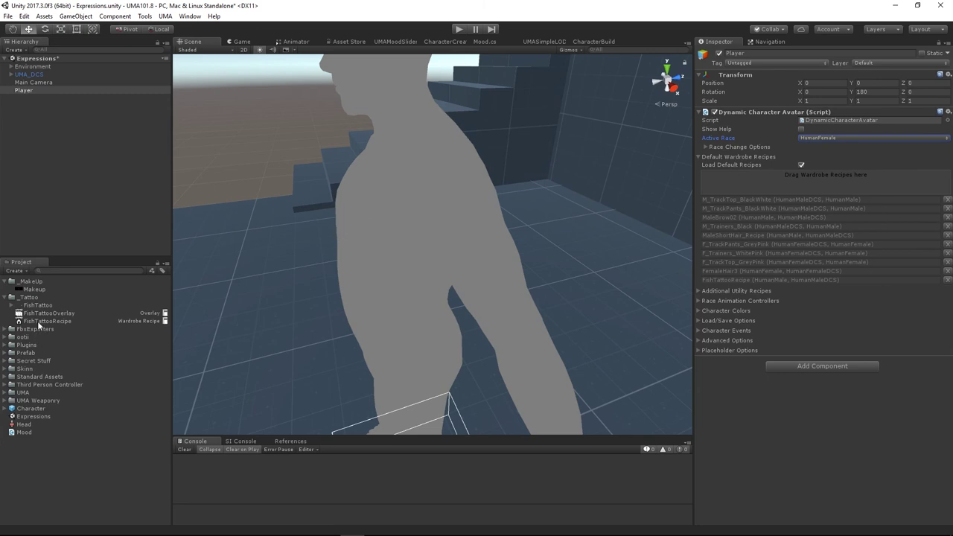
click(5, 297)
click(34, 281)
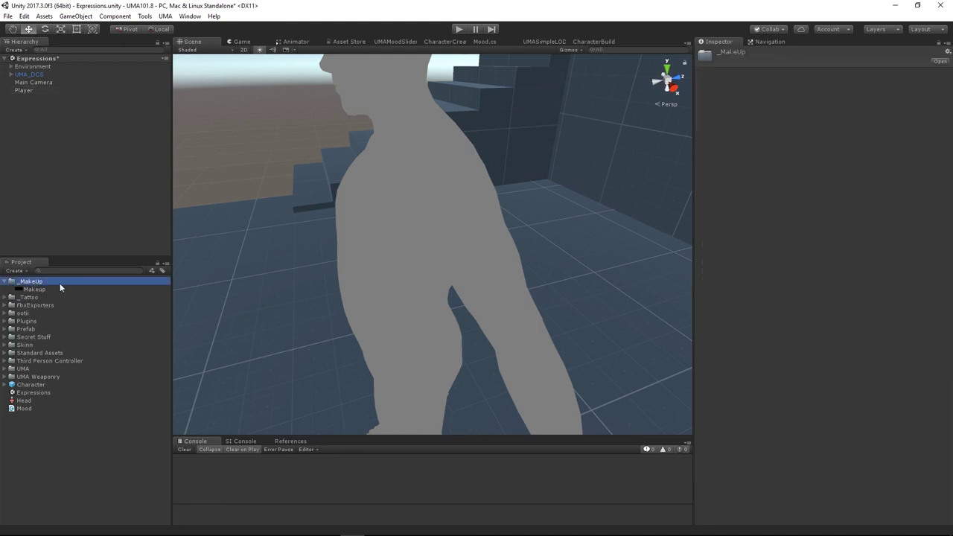
- Create a UMA Overlay Asset in _MakeUp named MakeupOverlay
right_click(57, 281)
mouse_move(149, 289)
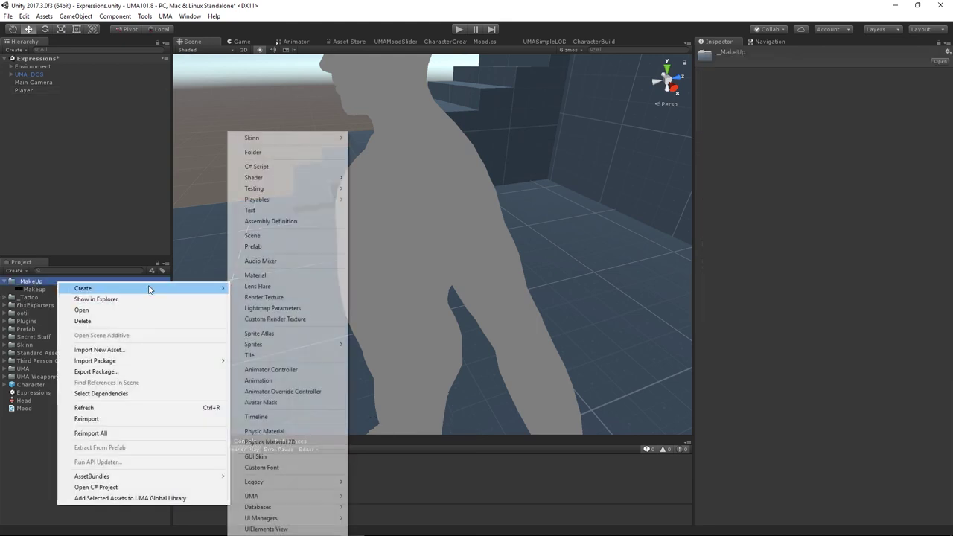
mouse_move(294, 497)
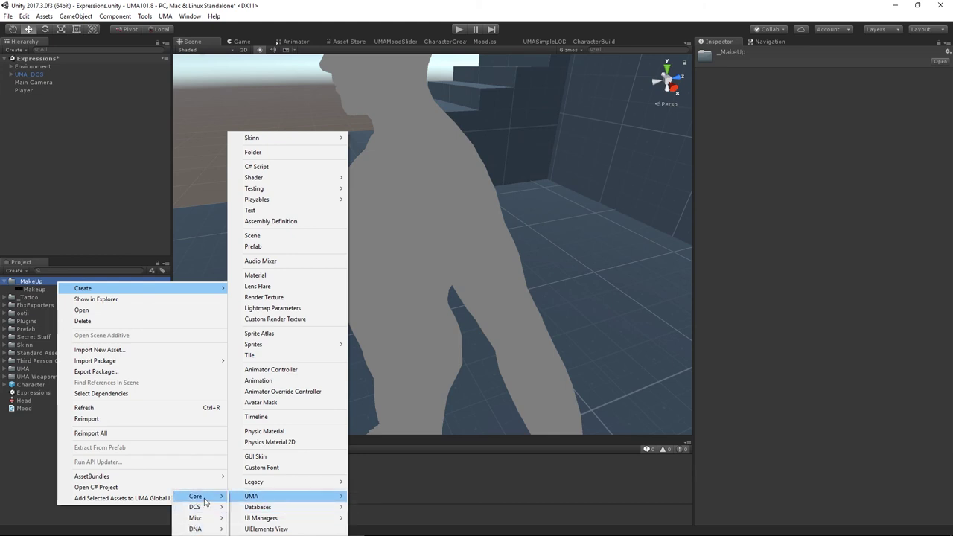
mouse_move(205, 499)
click(118, 474)
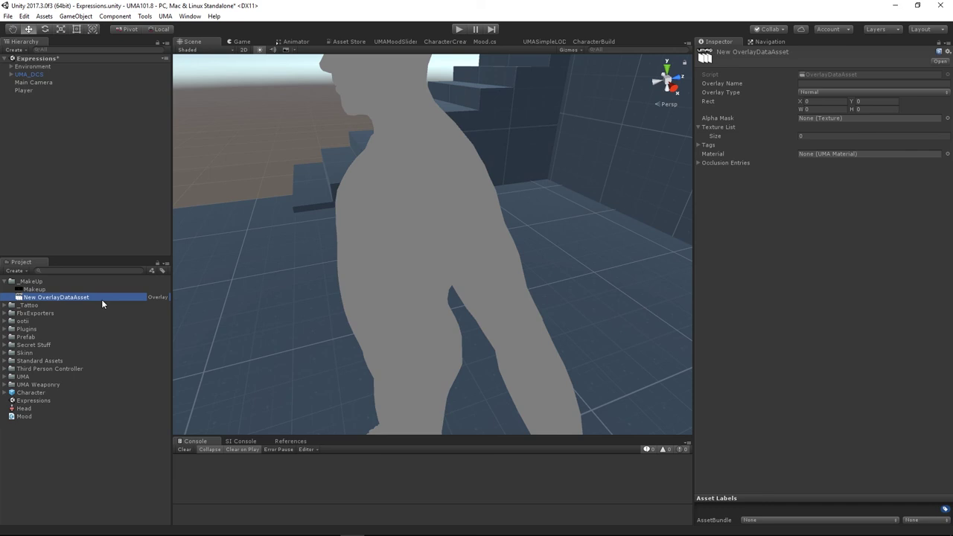
click(100, 297)
text(MakeupOverlay)
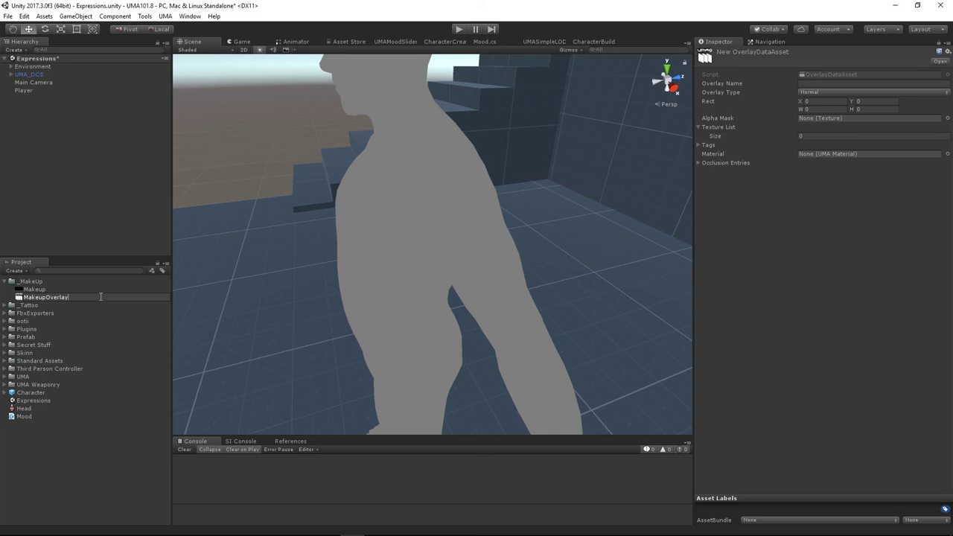
key(shift+Left)
key(shift+Left)
key(shift+Left)
key(shift+Left)
key(shift+Left)
key(shift+Left)
key(shift+Left)
key(shift+Left)
key(shift+Left)
key(shift+Left)
key(shift+Left)
key(shift+Left)
key(ctrl+c)
key(Return)
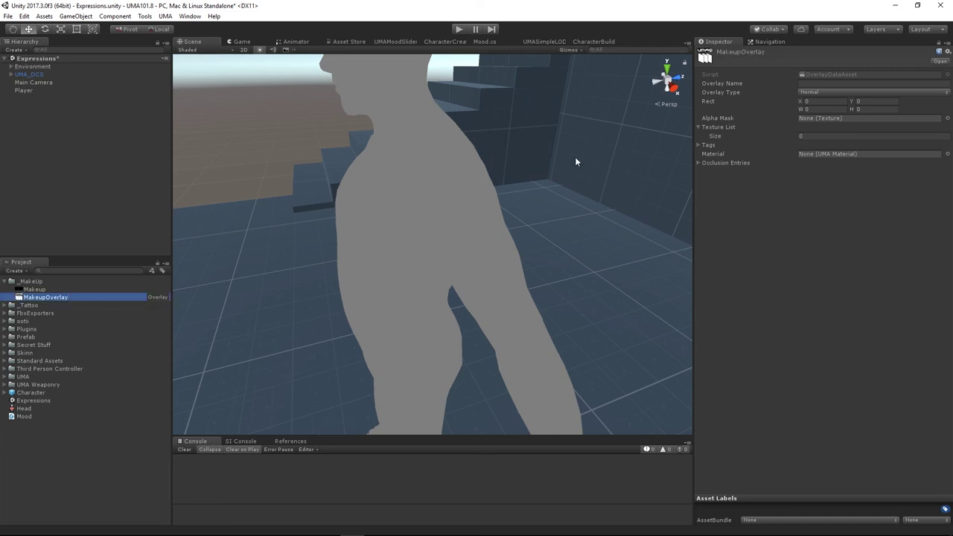
- Set Overlay Name MakeupOverlay, material UMA_Diffuse_Normal_Metallic, and three textures with Makeup first
click(831, 83)
key(ctrl+v)
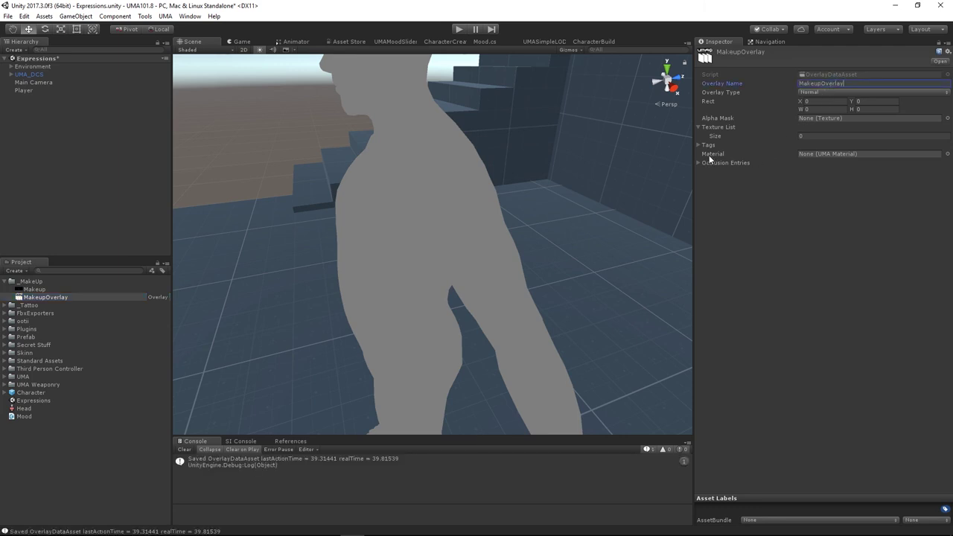
click(946, 154)
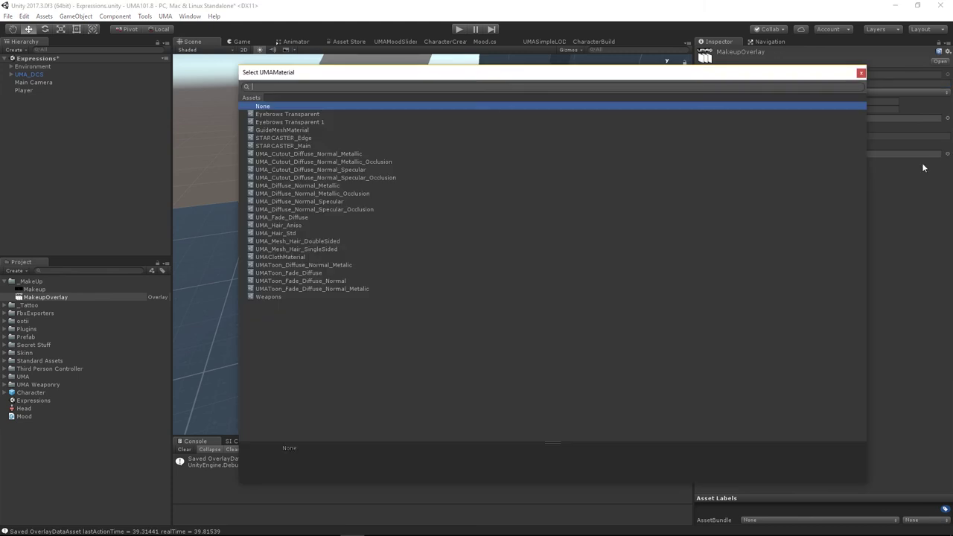
click(273, 186)
double_click(273, 185)
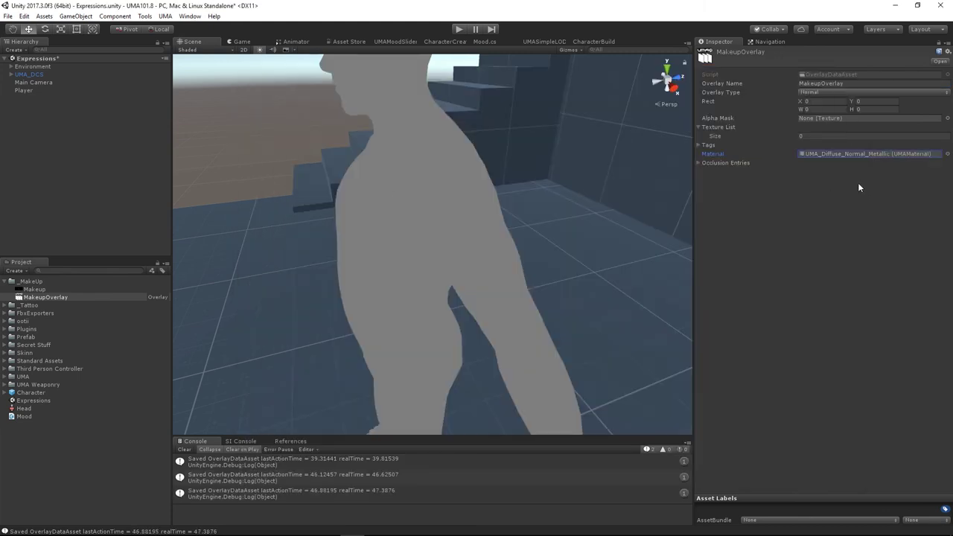
click(796, 136)
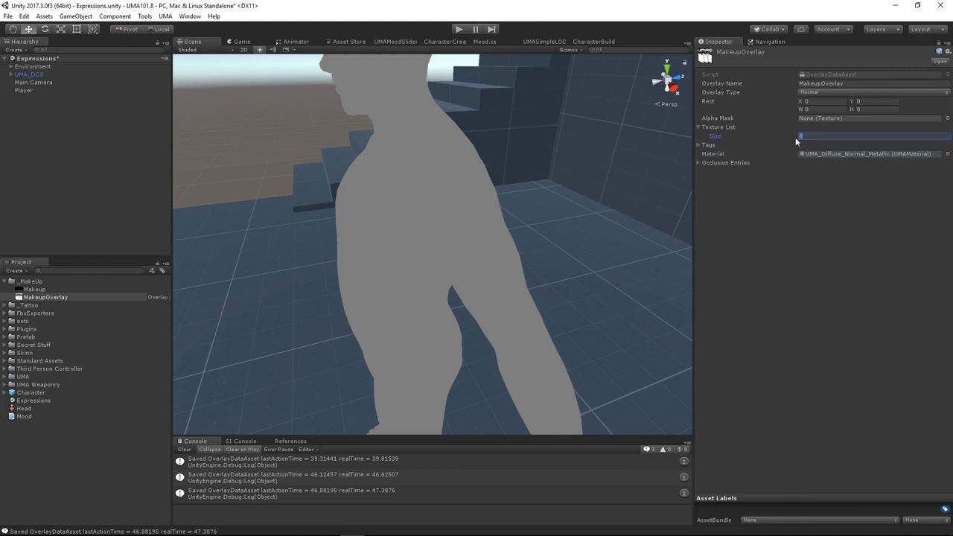
text(3)
key(Return)
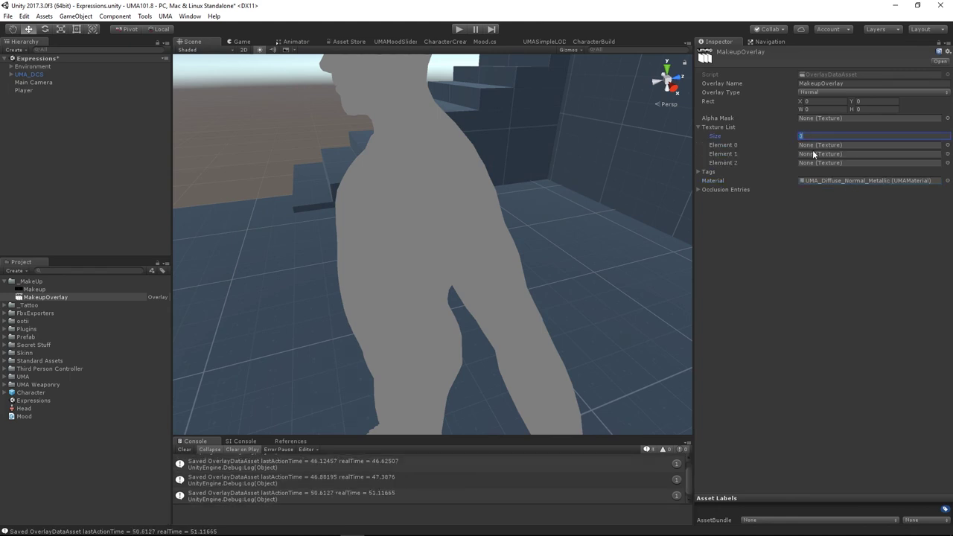
drag(34, 290, 856, 145)
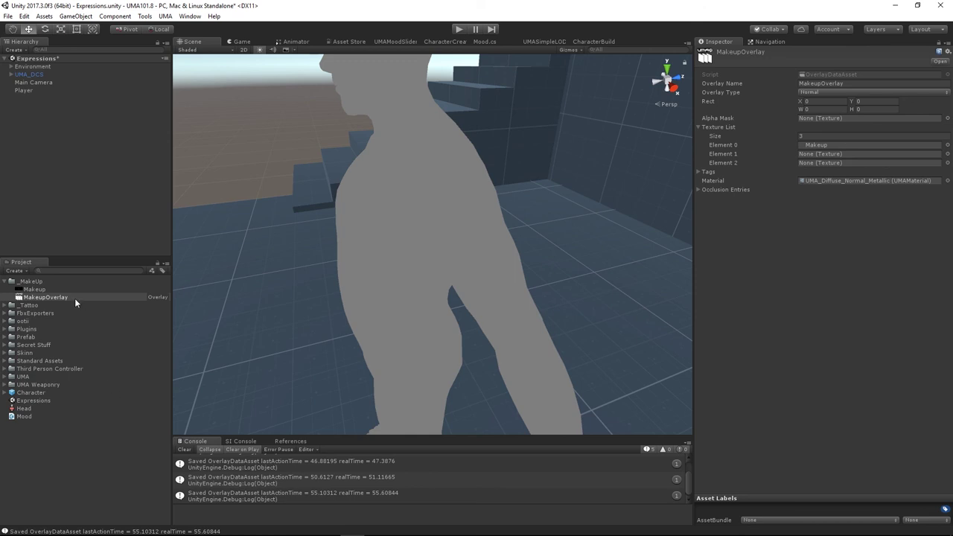
- Add MakeupOverlay to the UMA Global Library and dock the library window
click(165, 15)
click(205, 94)
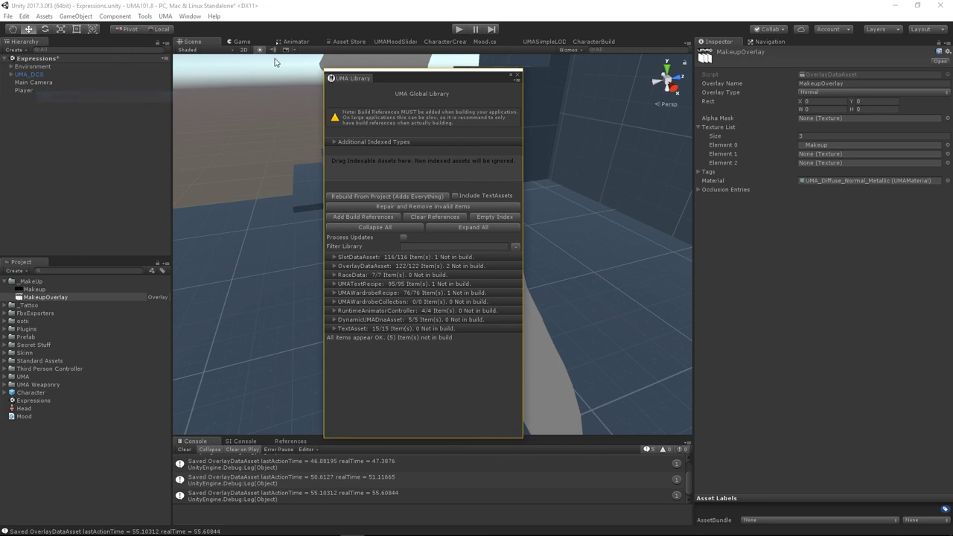
drag(41, 298, 447, 173)
drag(361, 80, 78, 42)
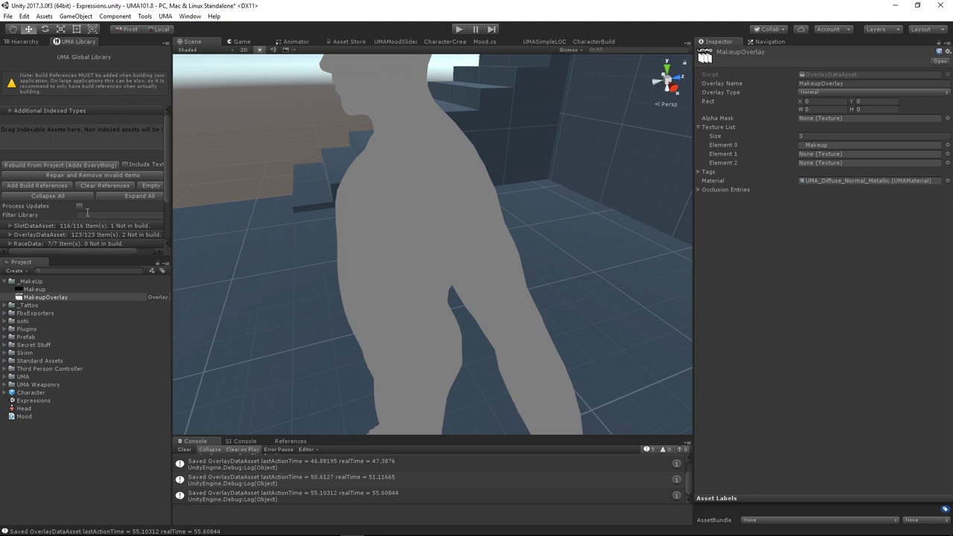
- Create a DCS Wardrobe Recipe in _MakeUp named MakeupRecipe
click(38, 282)
right_click(37, 282)
mouse_move(175, 291)
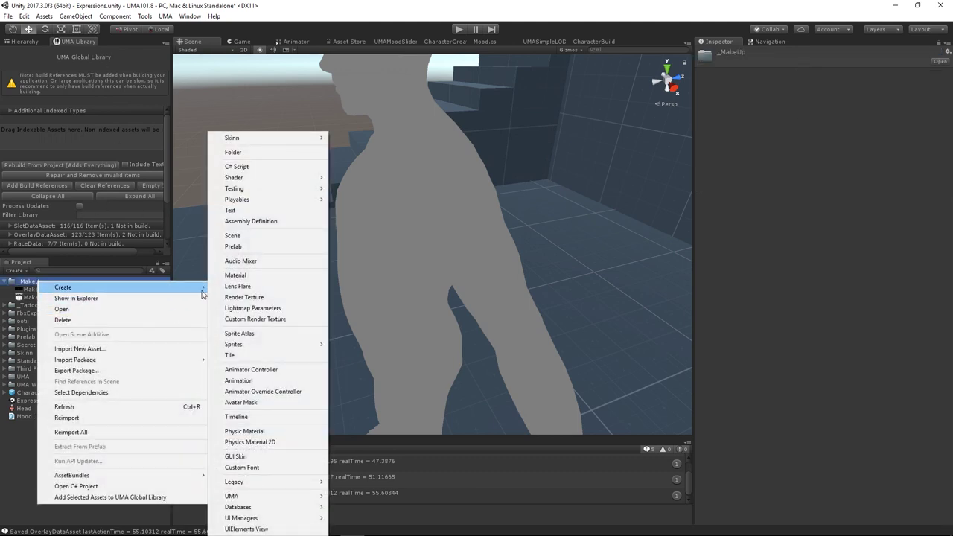
mouse_move(295, 496)
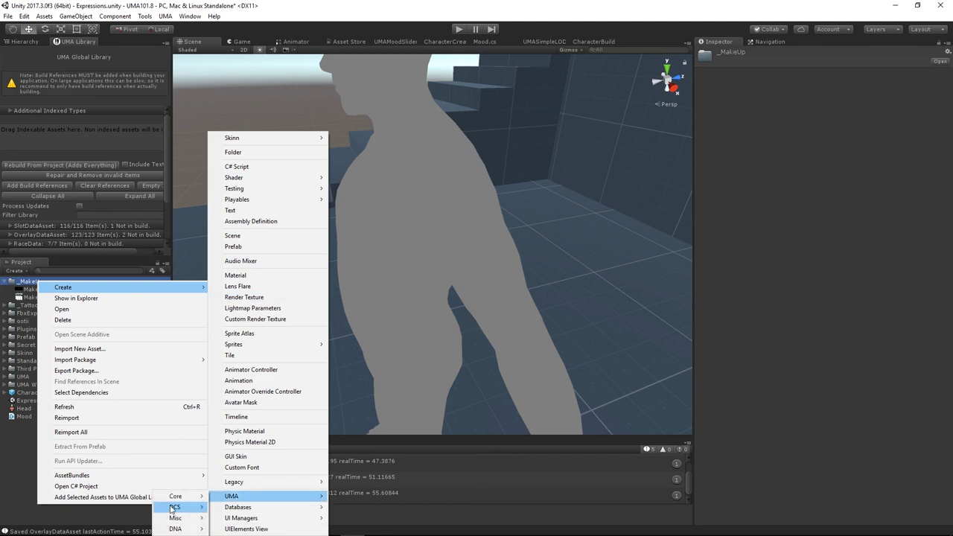
mouse_move(177, 506)
click(119, 521)
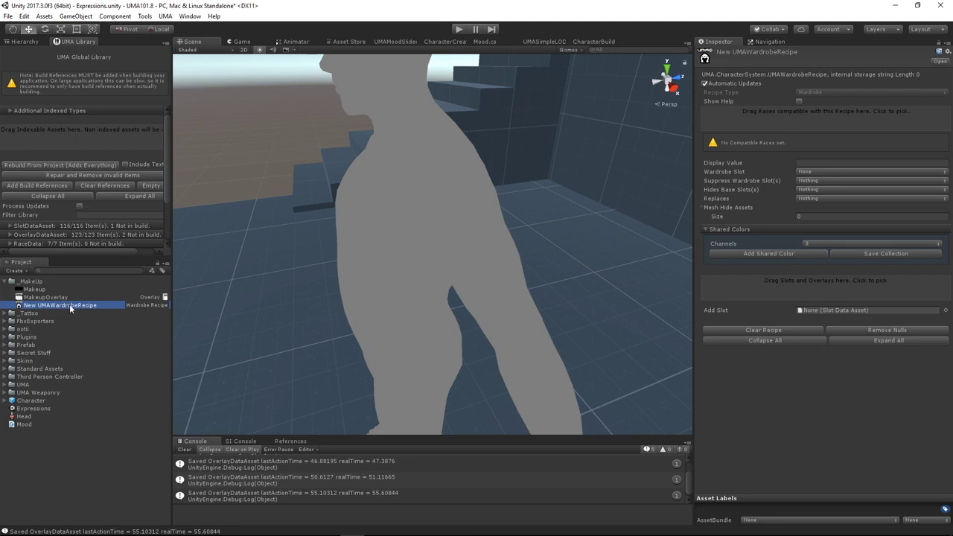
click(72, 305)
text(Ma)
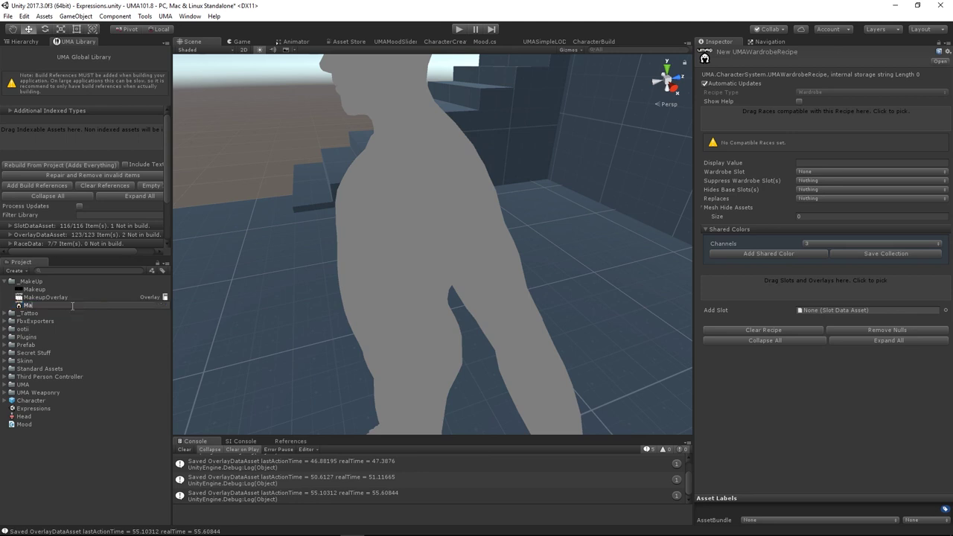
text(keupRecipe)
key(Return)
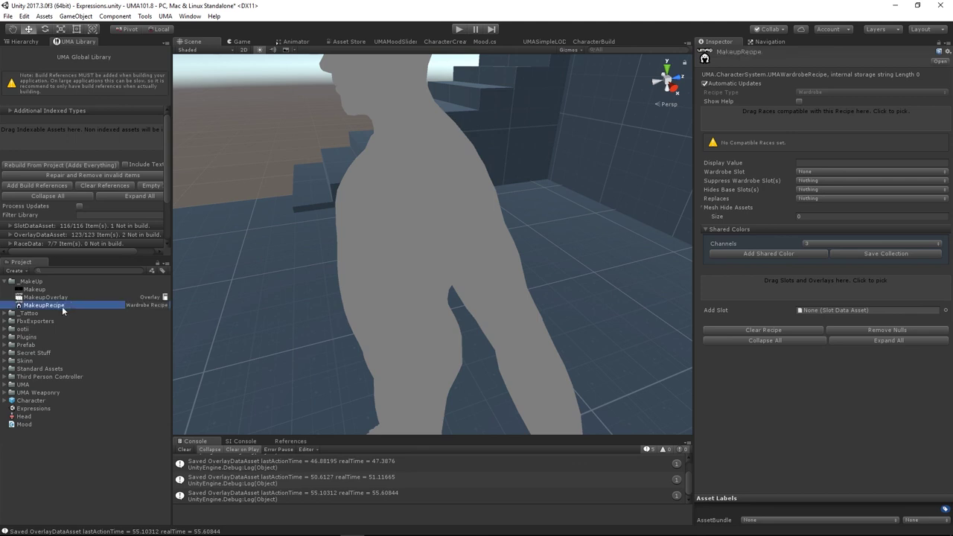
- Make HumanFemale and HumanFemaleDCS the recipe's compatible races
click(771, 116)
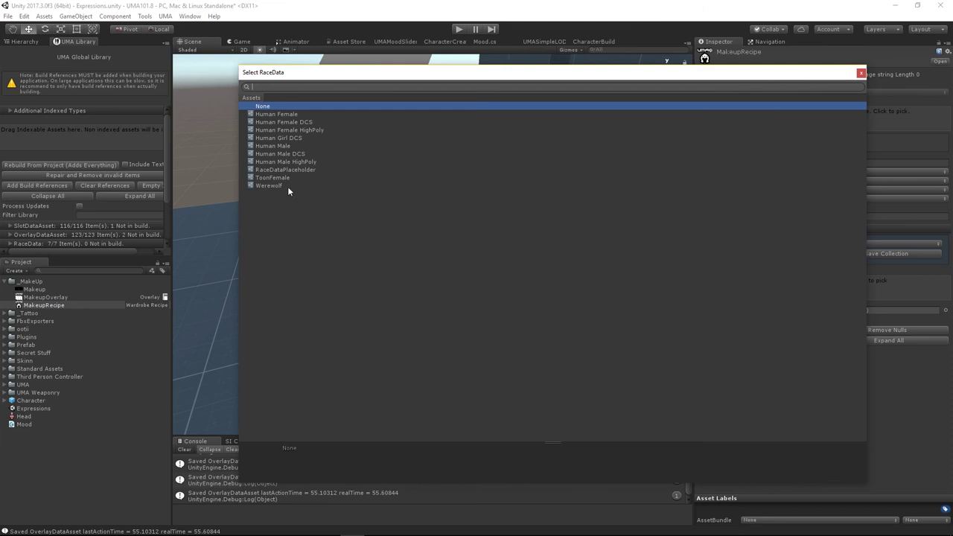
click(277, 114)
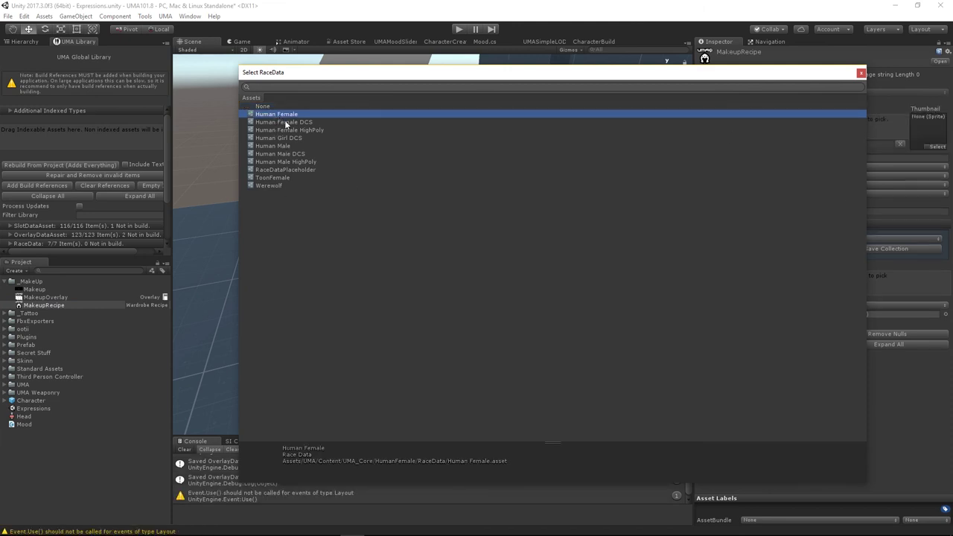
click(285, 122)
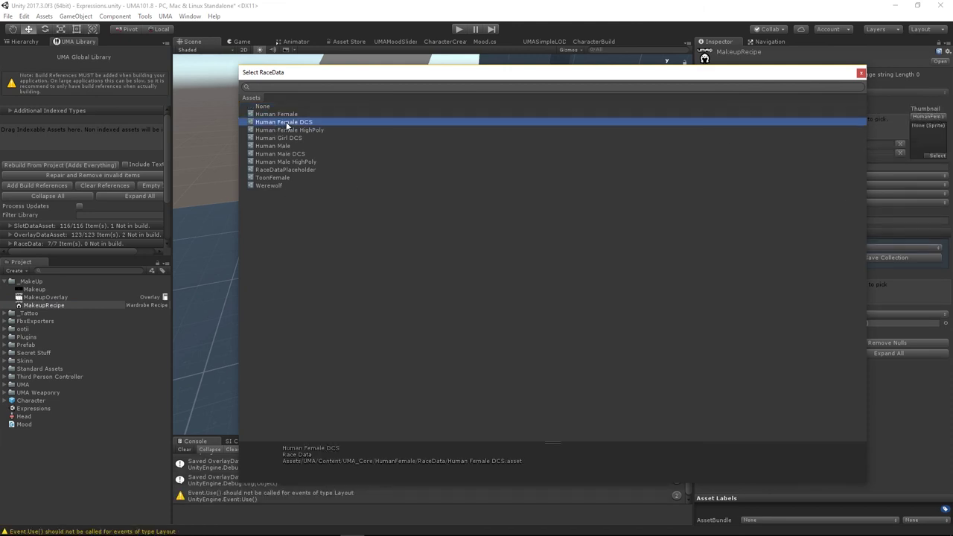
click(860, 73)
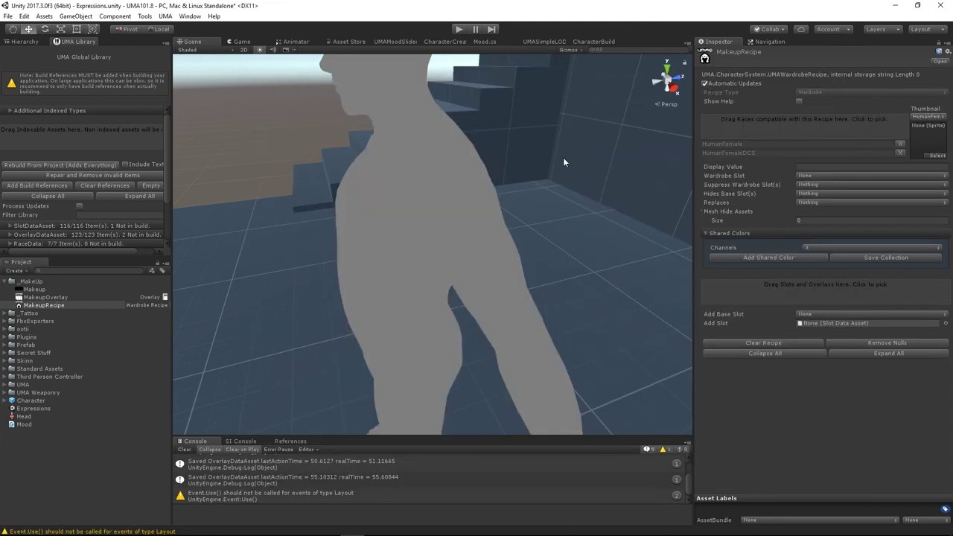
click(820, 176)
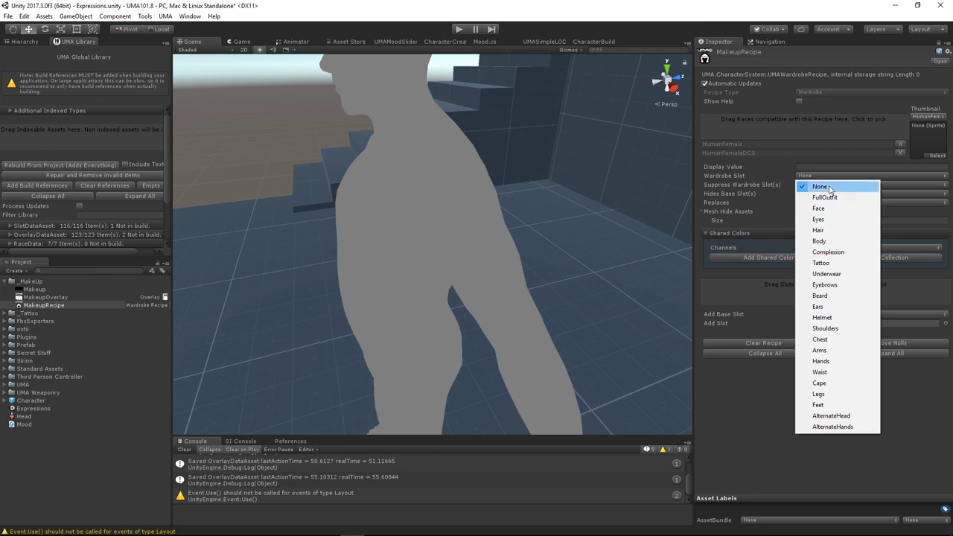
- Set MakeupRecipe's Wardrobe Slot to Complexion and browse to HumanFemale's Base Recipes folder
click(827, 253)
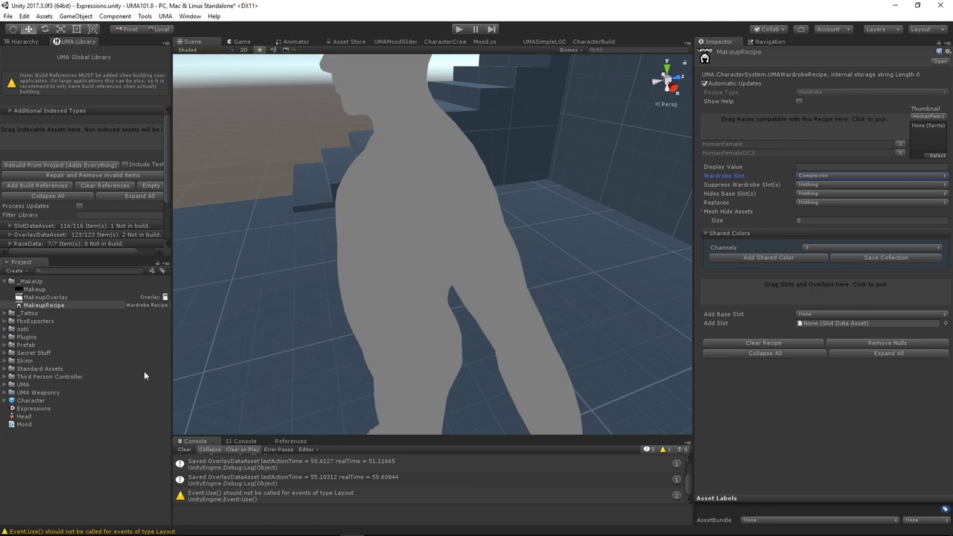
click(6, 384)
scroll(25, 407, down, 3)
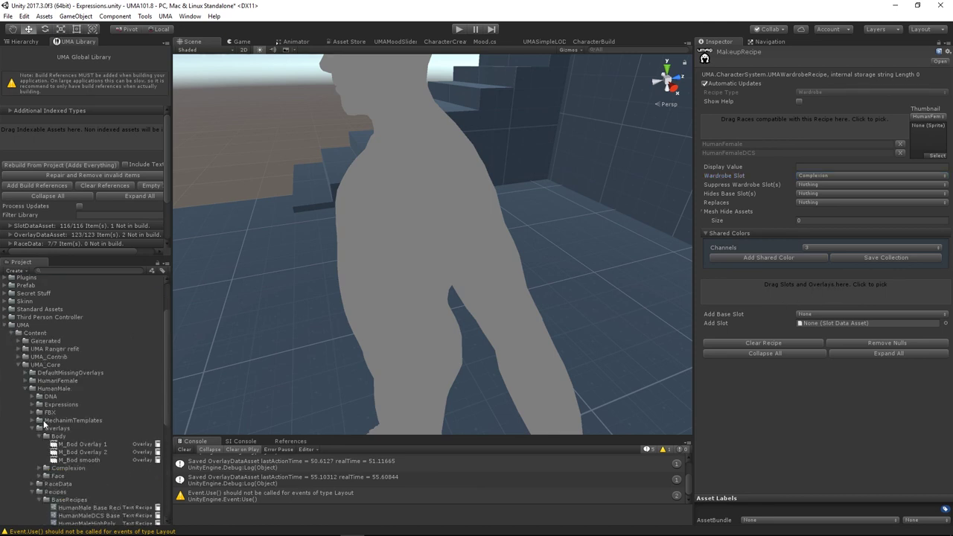
click(26, 388)
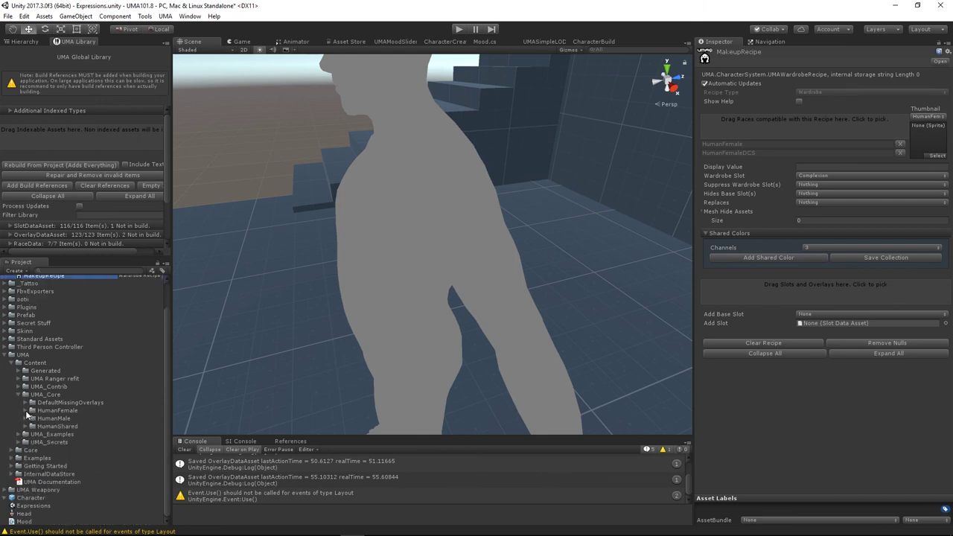
click(26, 410)
scroll(30, 413, down, 3)
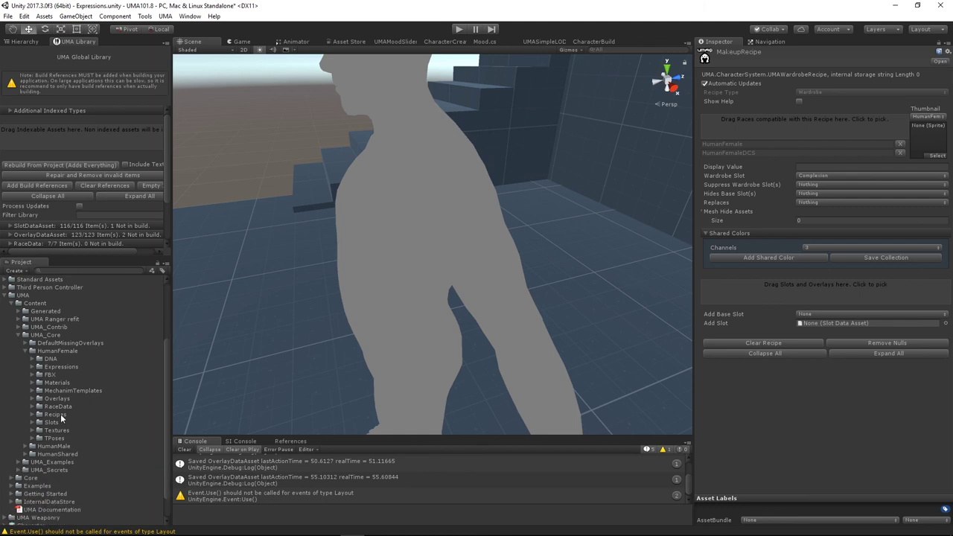
click(33, 414)
scroll(101, 400, down, 2)
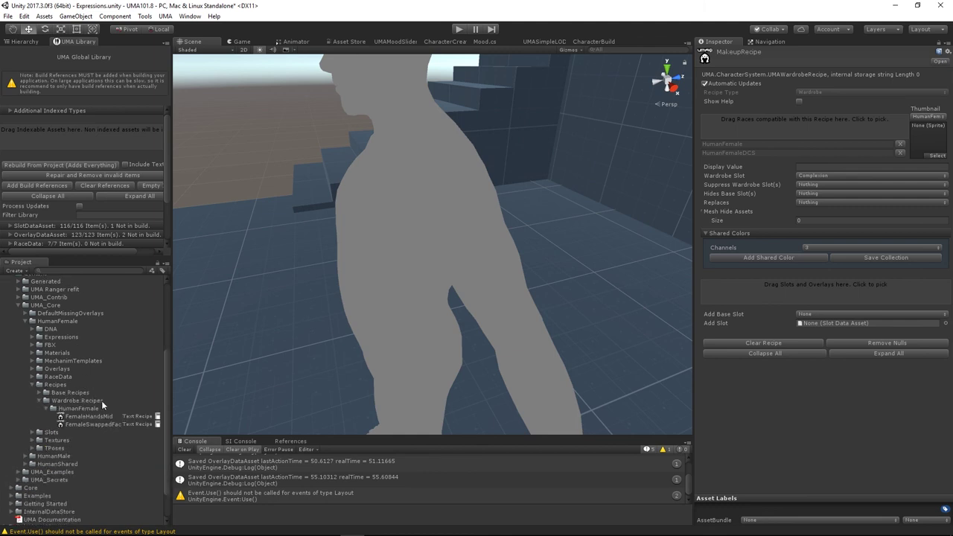
click(39, 393)
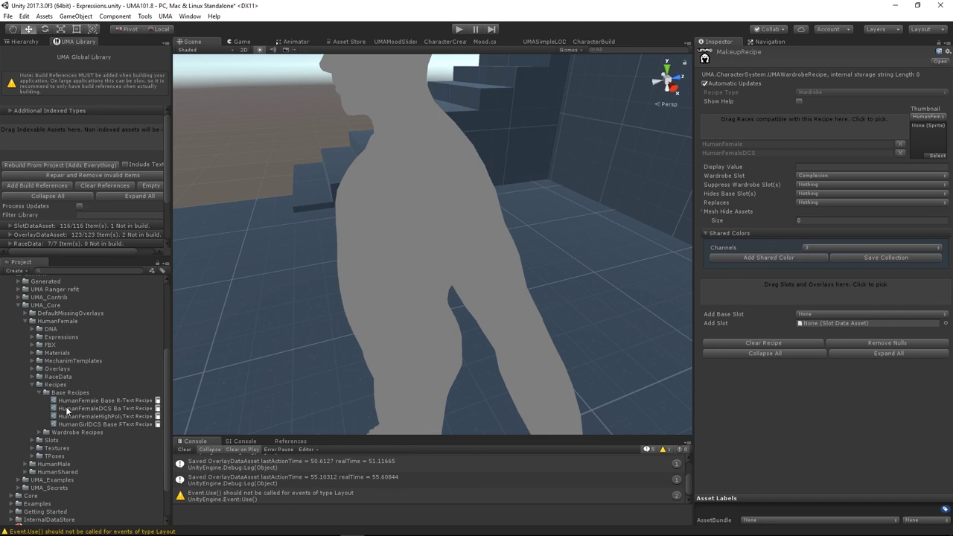
- Inspect the F_High poly head slot of HumanFemaleDCS Base Recipe to locate UMA_Human_Female_Head_Mid_Slot
click(68, 411)
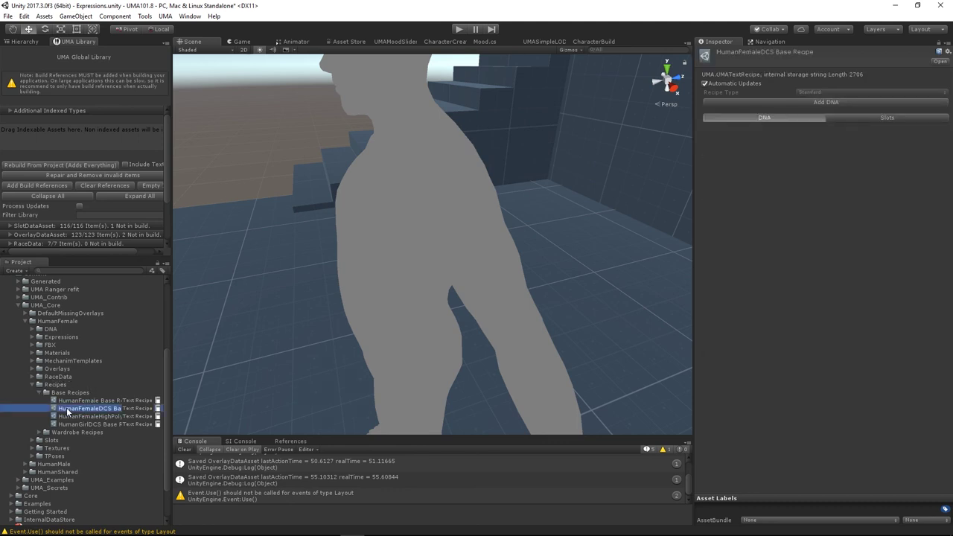
click(885, 116)
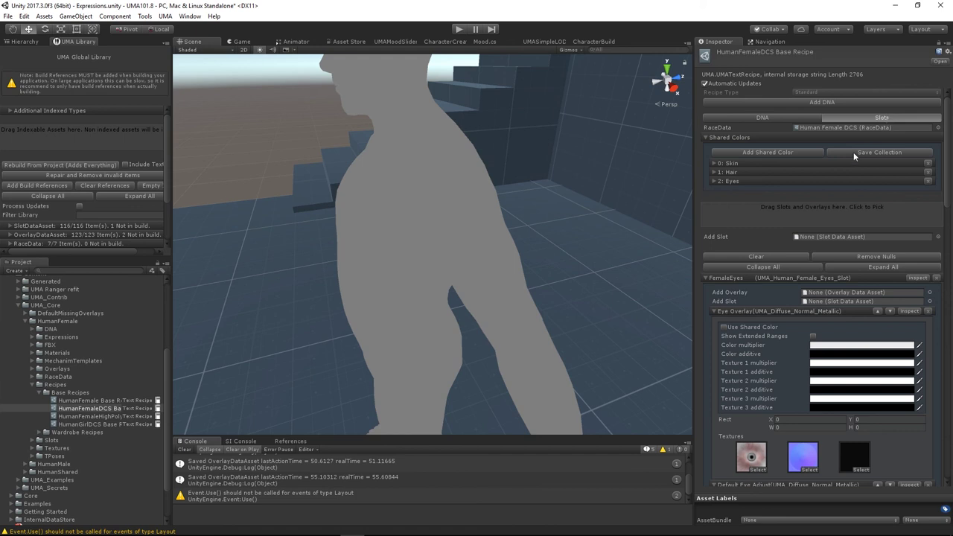
click(757, 268)
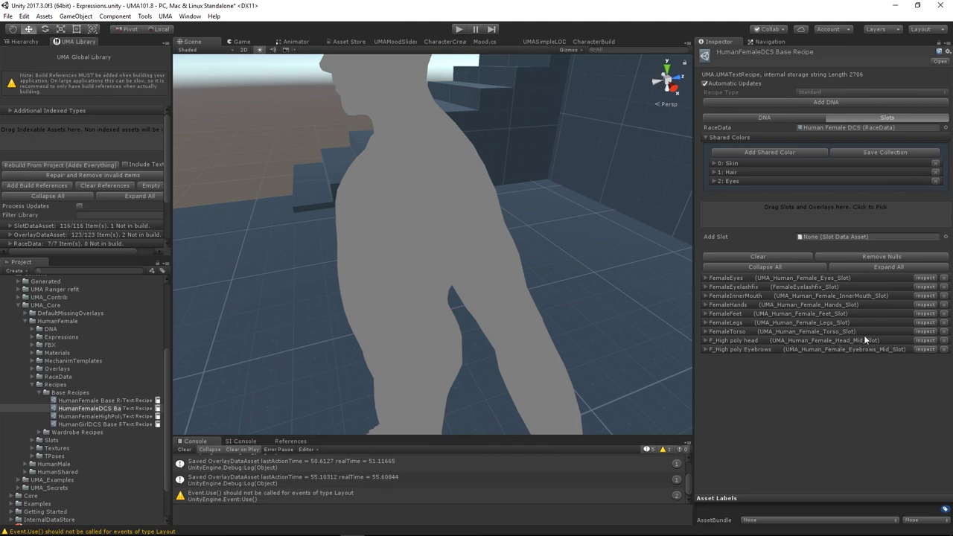
click(925, 341)
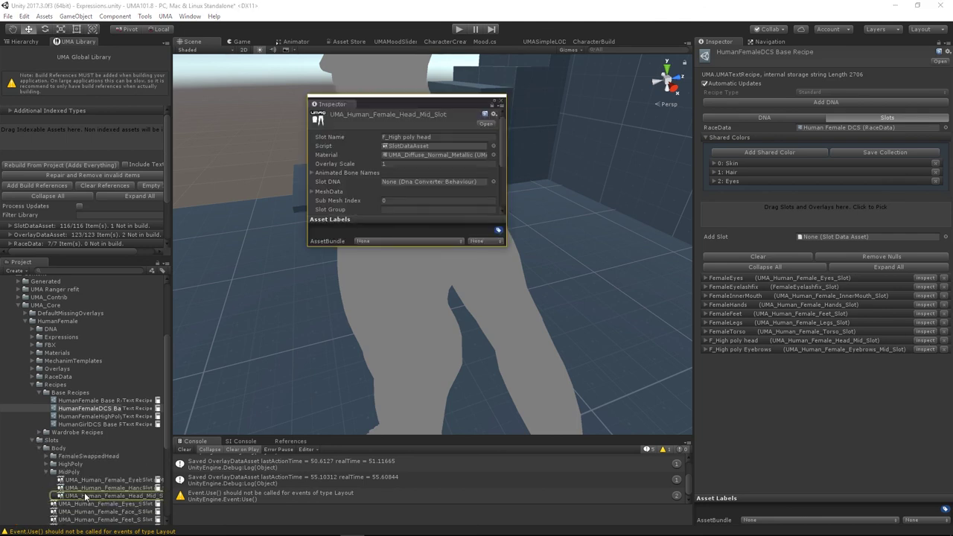
click(87, 491)
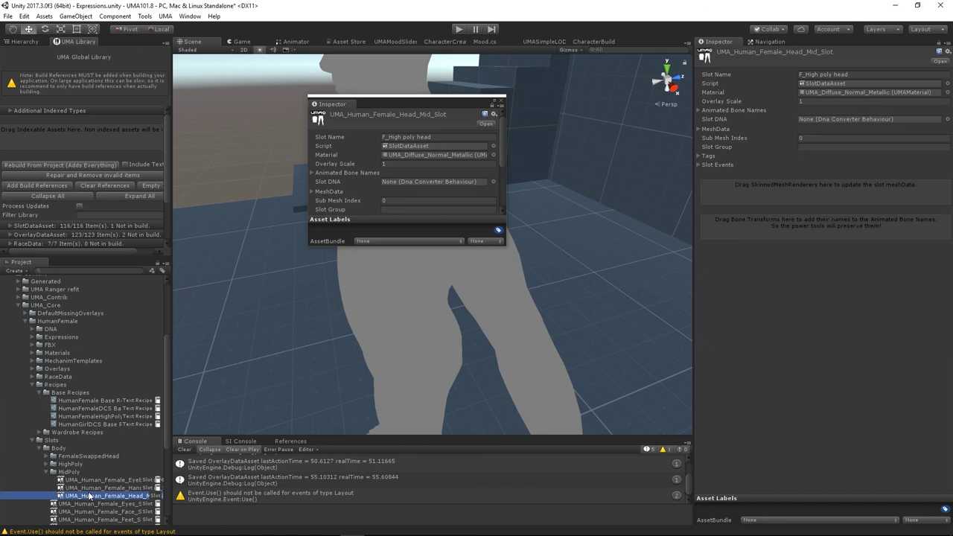
click(500, 104)
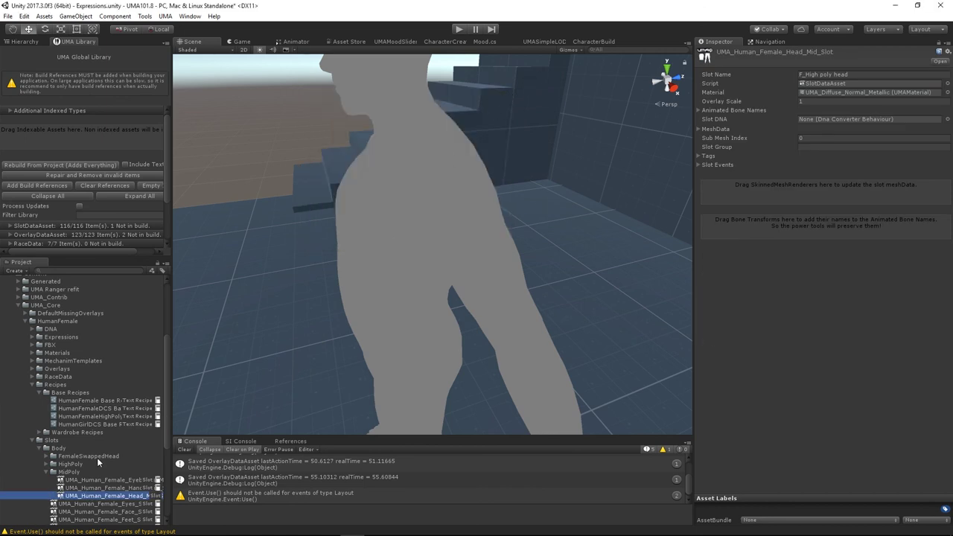
scroll(97, 461, up, 5)
- Add UMA_Human_Female_Head_Mid_Slot to MakeupRecipe's slots
click(61, 306)
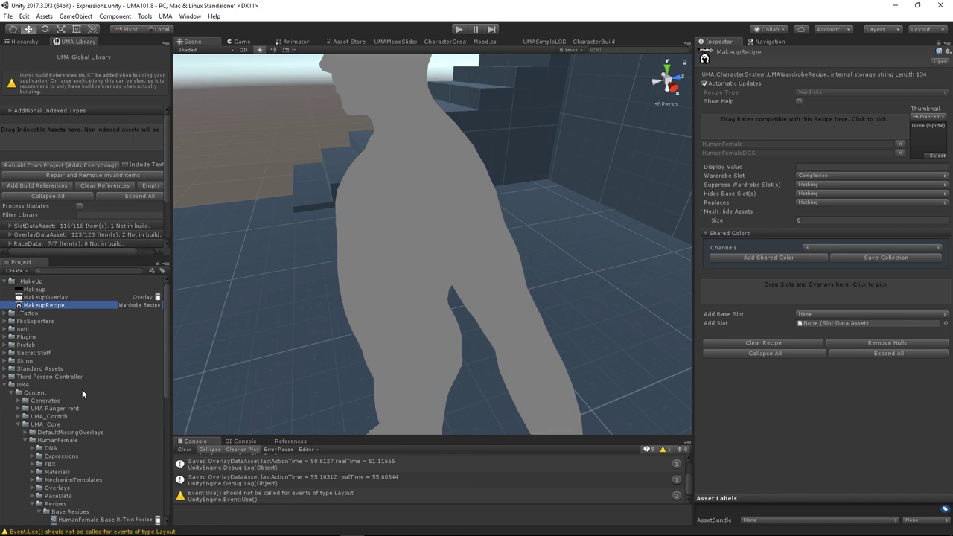
scroll(82, 389, down, 6)
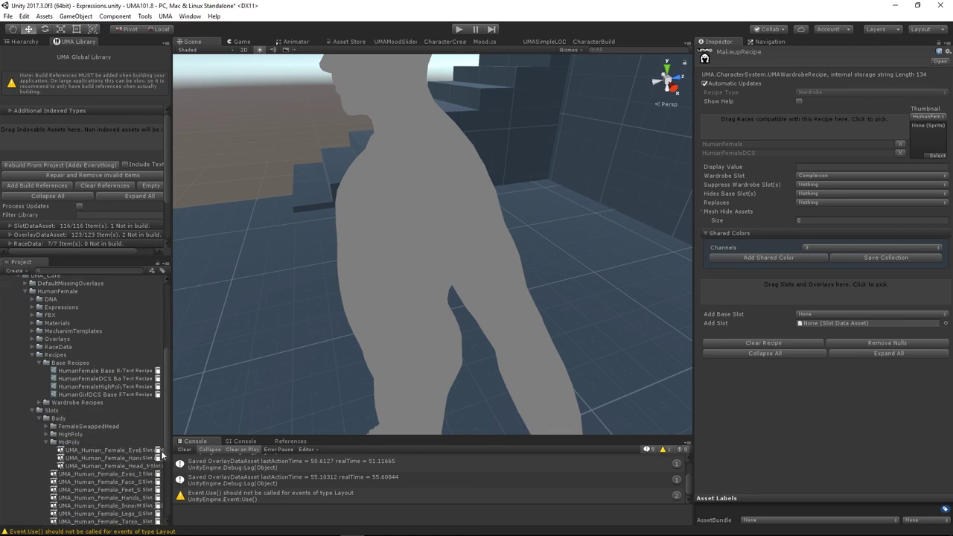
drag(170, 443, 238, 443)
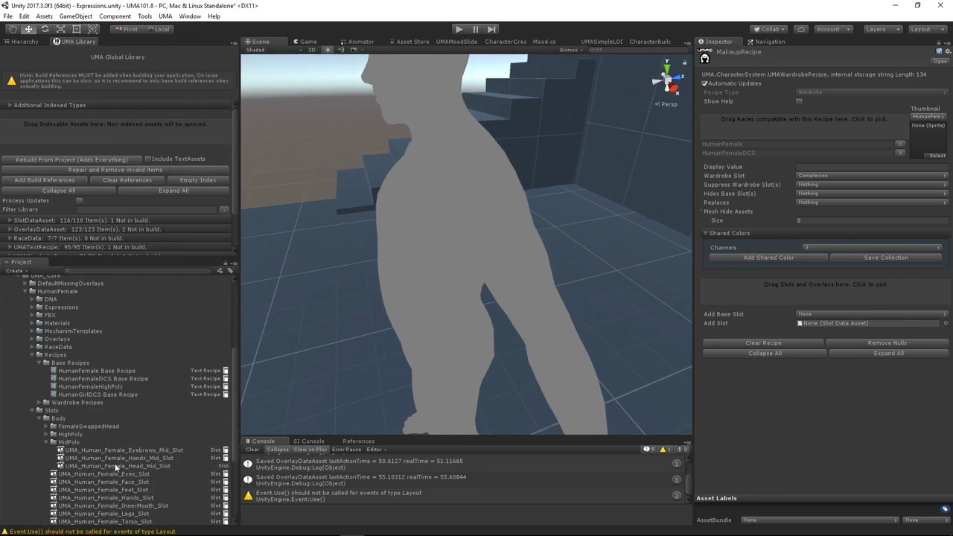
drag(116, 465, 845, 288)
- Attach MakeupOverlay to the new head slot, then select the Player object
click(705, 364)
scroll(75, 348, up, 1)
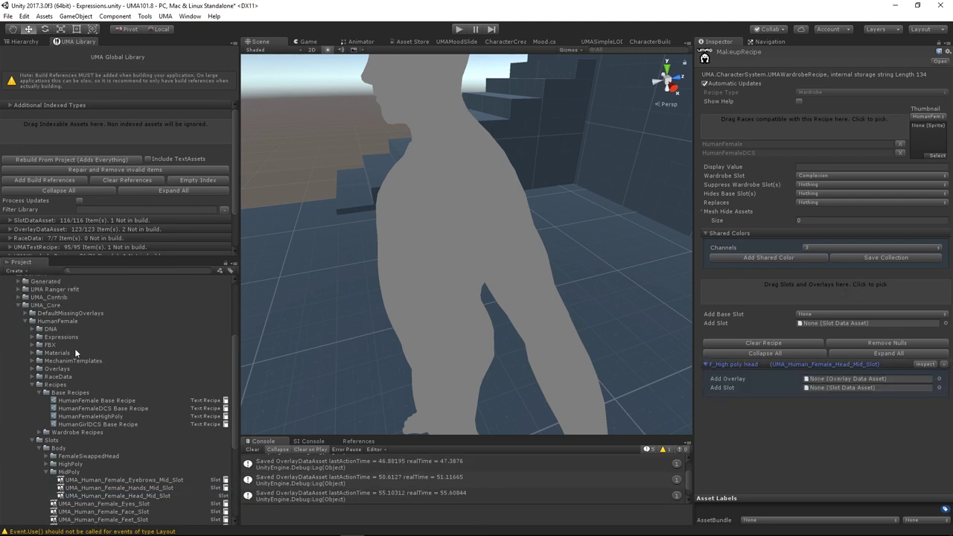
scroll(80, 372, up, 3)
click(7, 359)
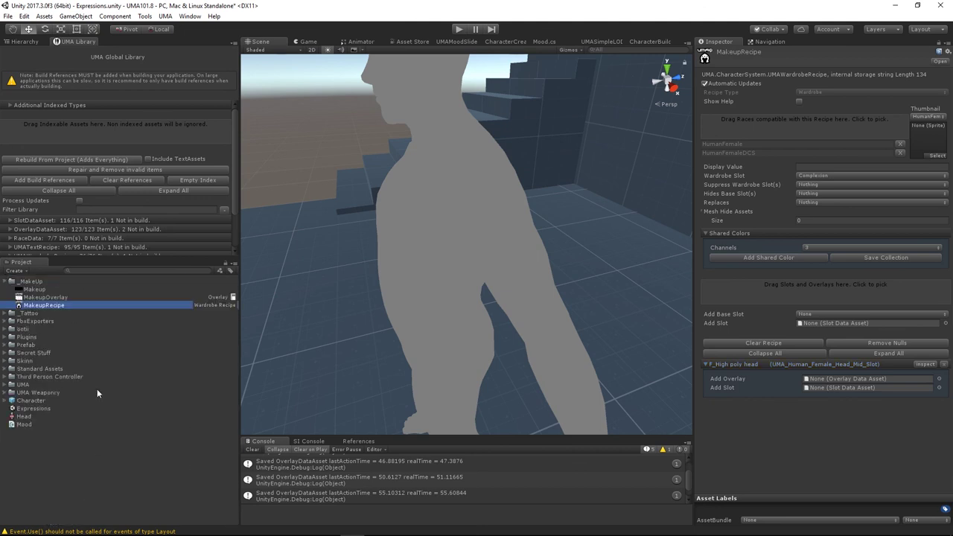
drag(42, 297, 854, 381)
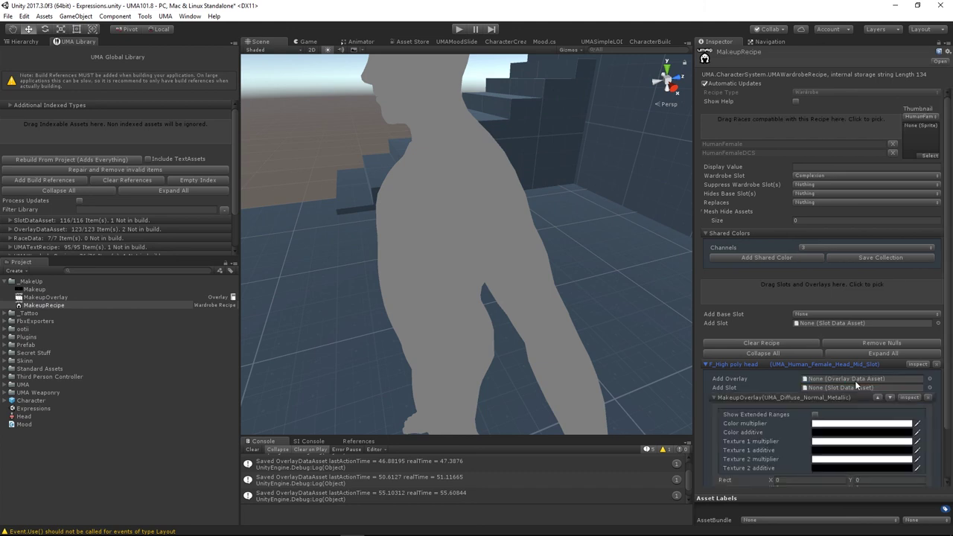
scroll(751, 404, down, 2)
scroll(751, 405, up, 2)
click(21, 42)
click(30, 91)
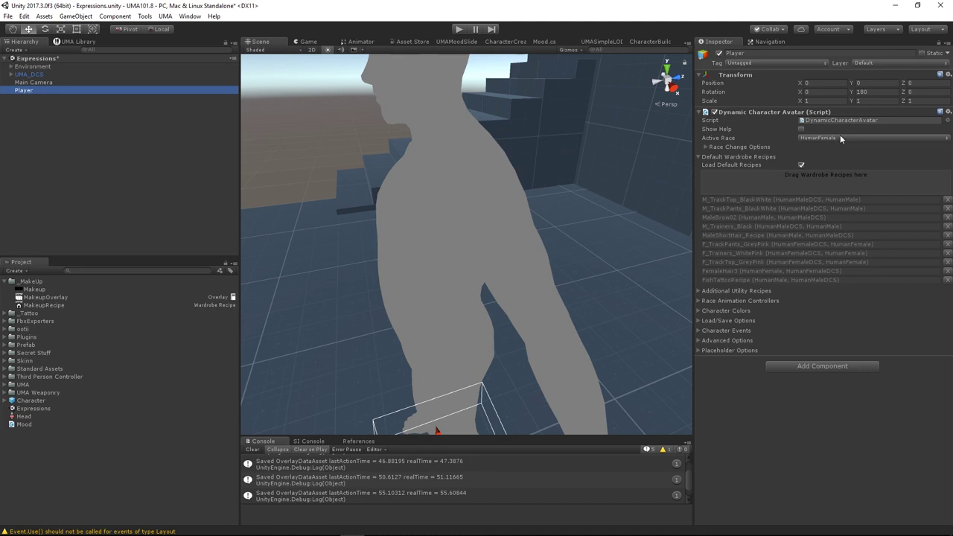
- Enter Play mode and frame the grey character's torso and arm in the Scene view
click(458, 30)
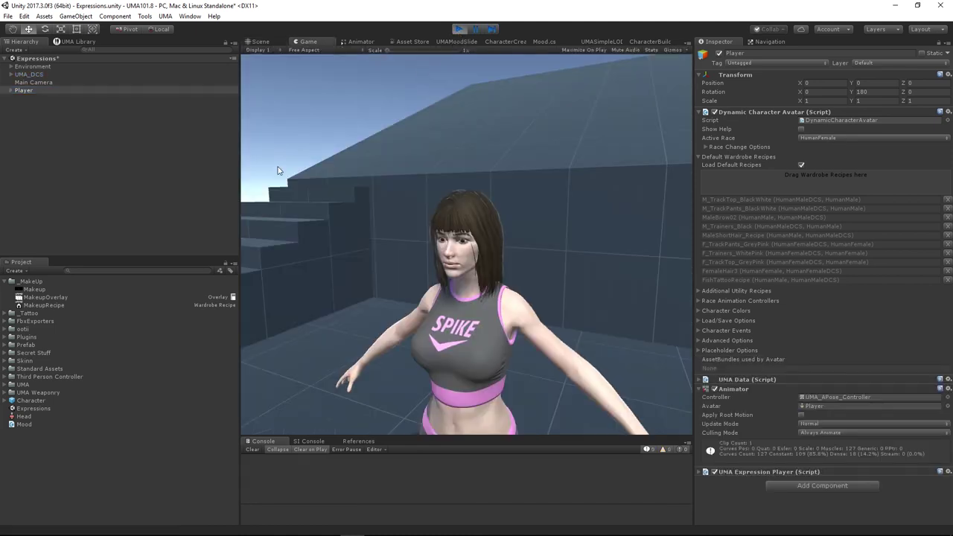
drag(239, 188, 115, 197)
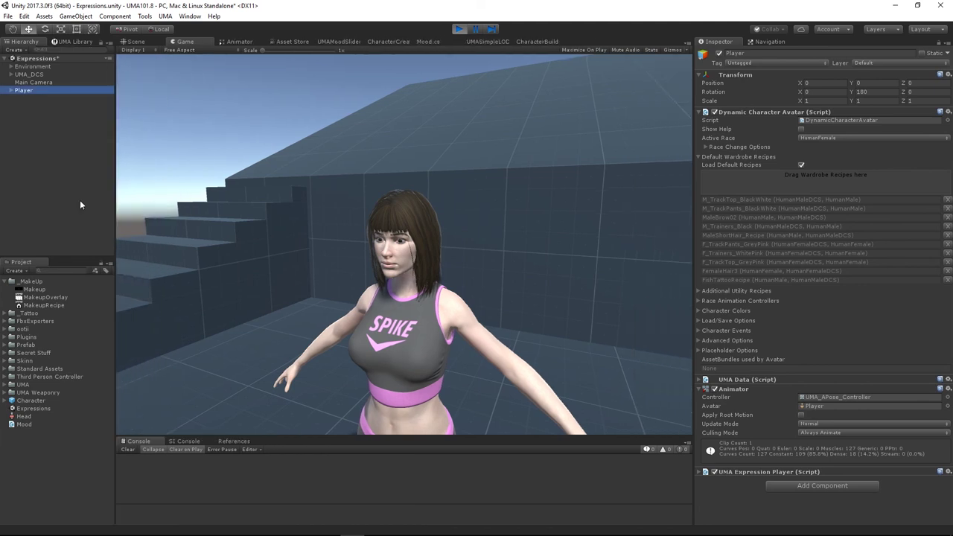
click(143, 42)
scroll(482, 188, up, 1)
alt+drag(489, 193, 461, 283)
middle_drag(461, 283, 495, 258)
- Drop MakeupRecipe into the Player's default wardrobe recipes and stop Play mode
drag(42, 304, 871, 178)
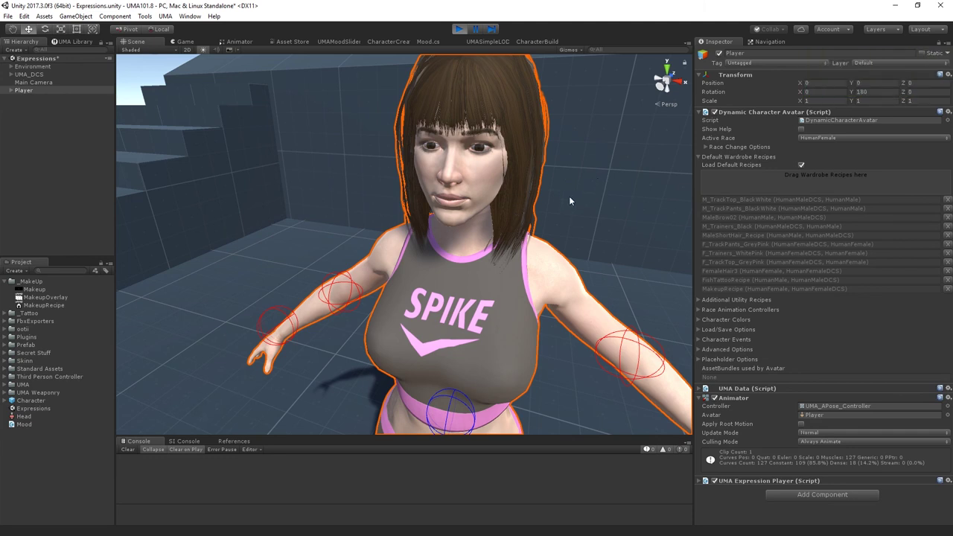
click(460, 30)
click(67, 41)
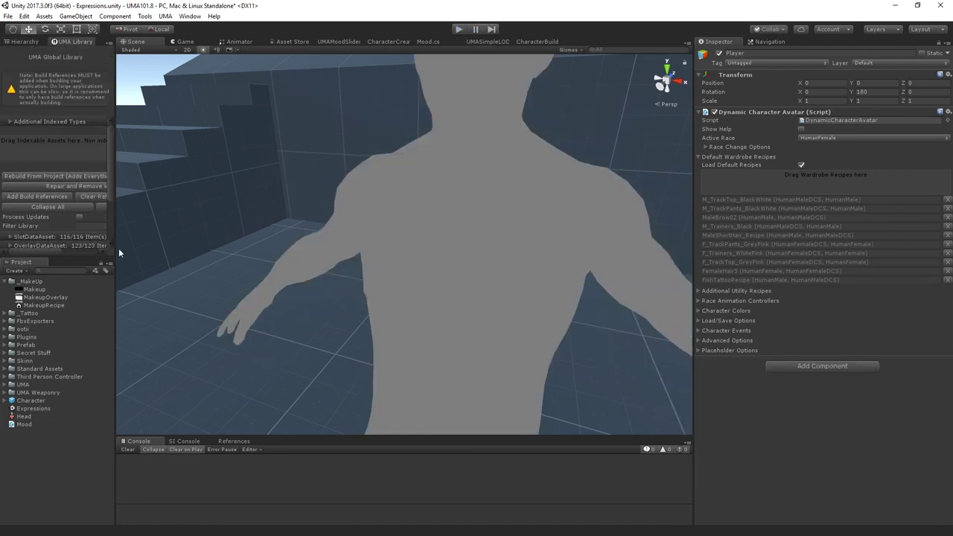
- Index MakeupRecipe in the UMA Global Library (77/77 wardrobe recipes) and restart Play mode
drag(36, 305, 53, 141)
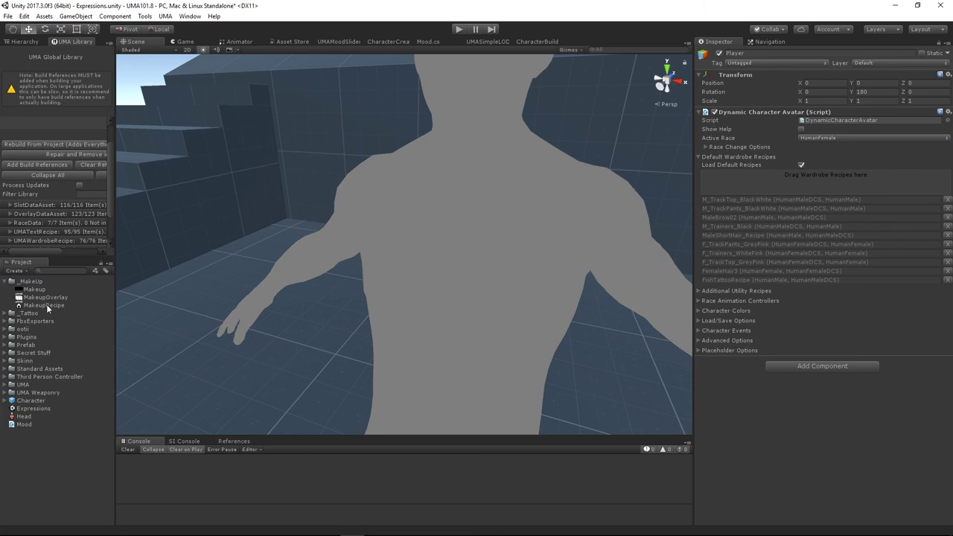
drag(114, 254, 248, 254)
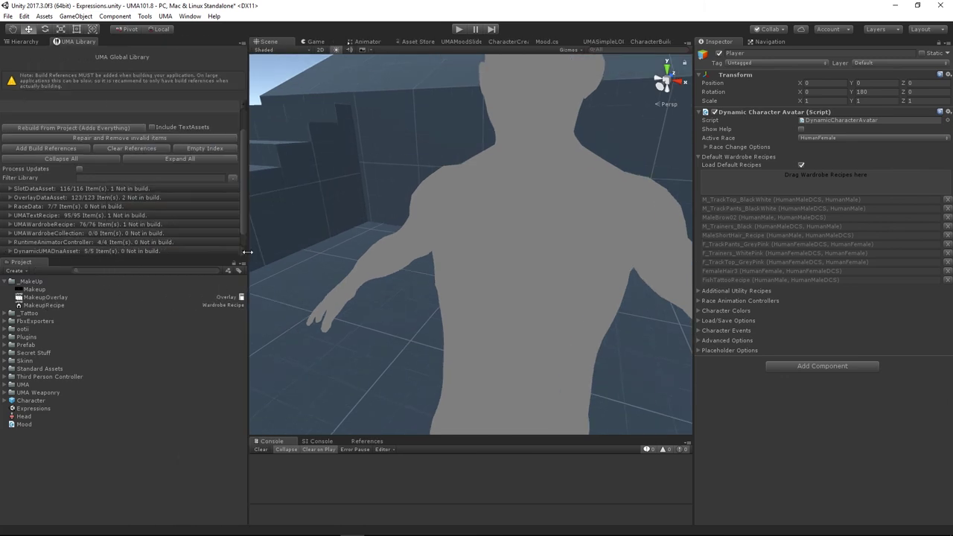
click(177, 253)
drag(176, 256, 167, 329)
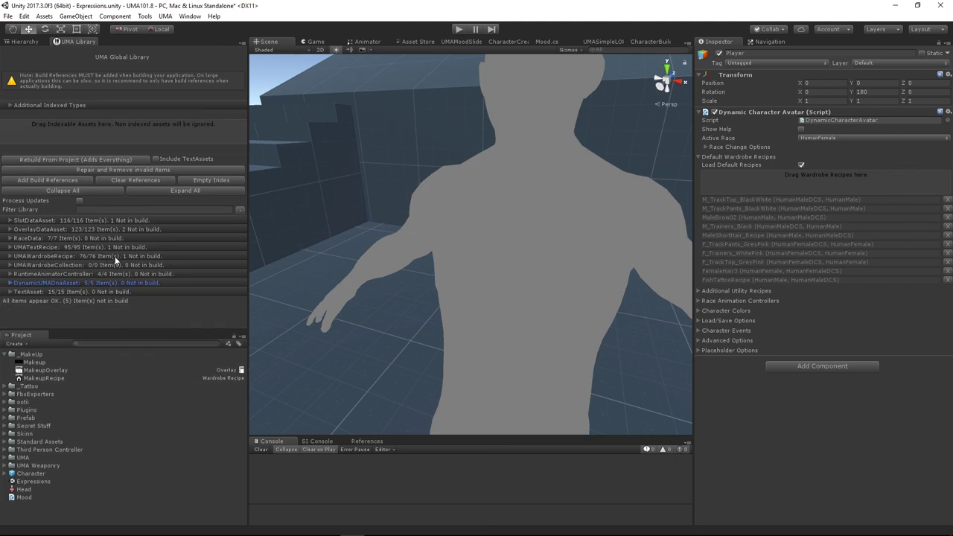
drag(46, 378, 185, 131)
click(460, 30)
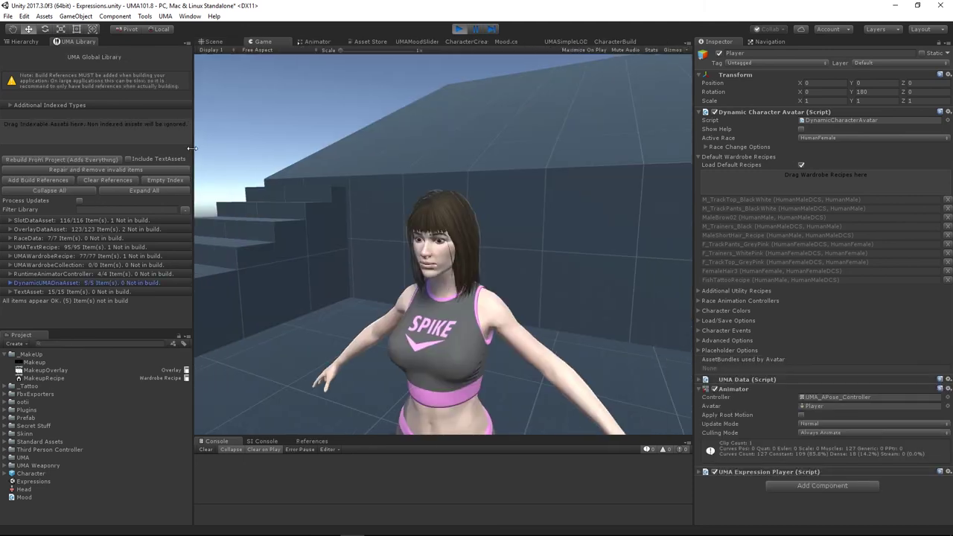
- Add, remove and re-add MakeupRecipe in the running Player's default wardrobe recipes
click(161, 42)
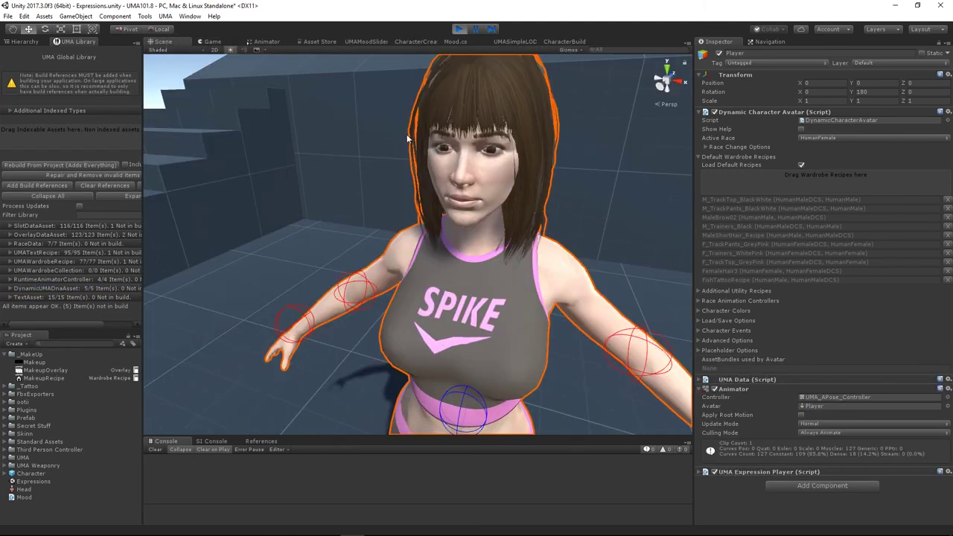
drag(30, 378, 860, 191)
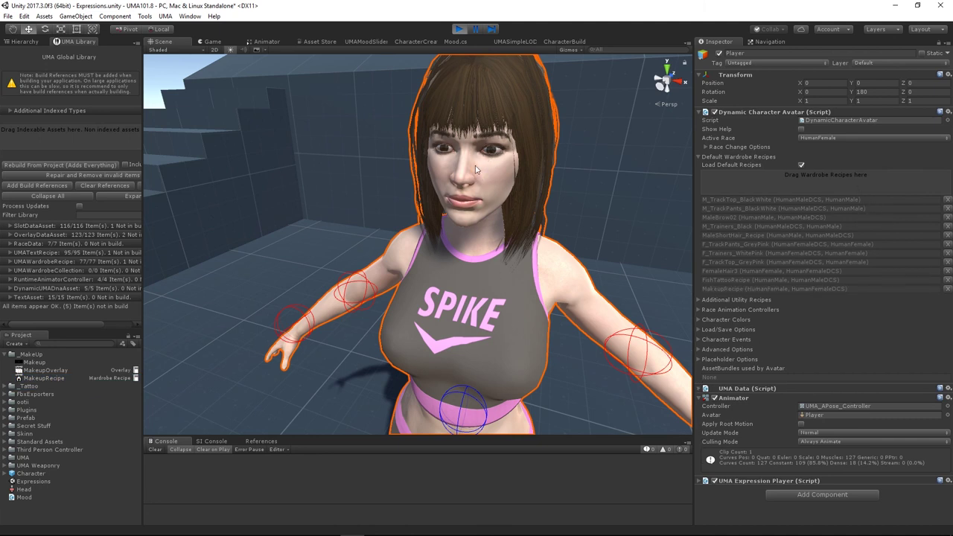
click(947, 289)
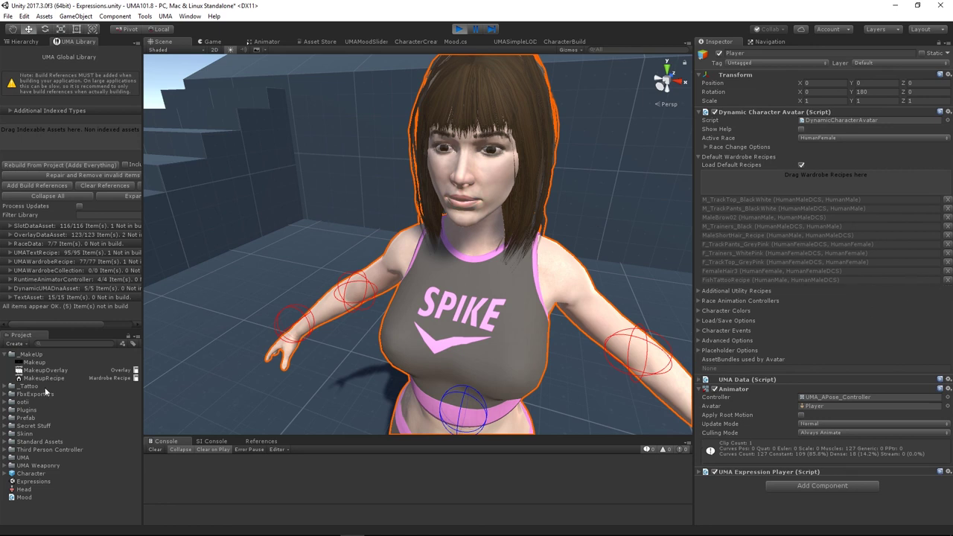
drag(45, 378, 785, 181)
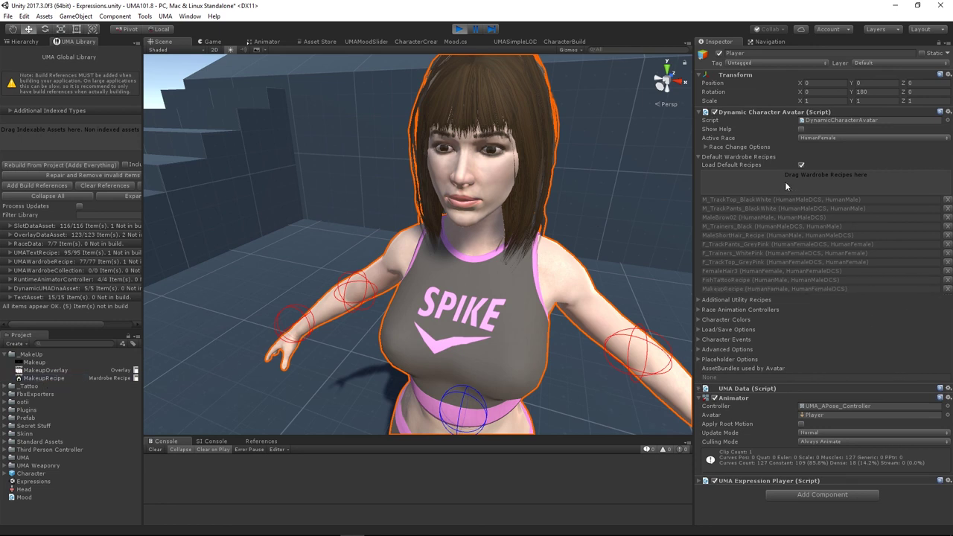
click(853, 138)
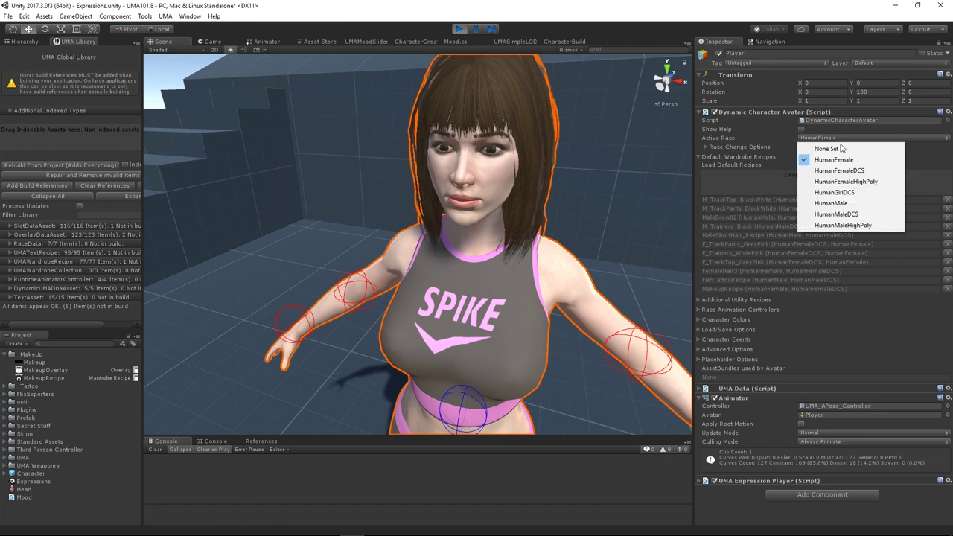
- Set the Player's Active Race to HumanMale, then back to HumanFemale, and frame her face
click(841, 203)
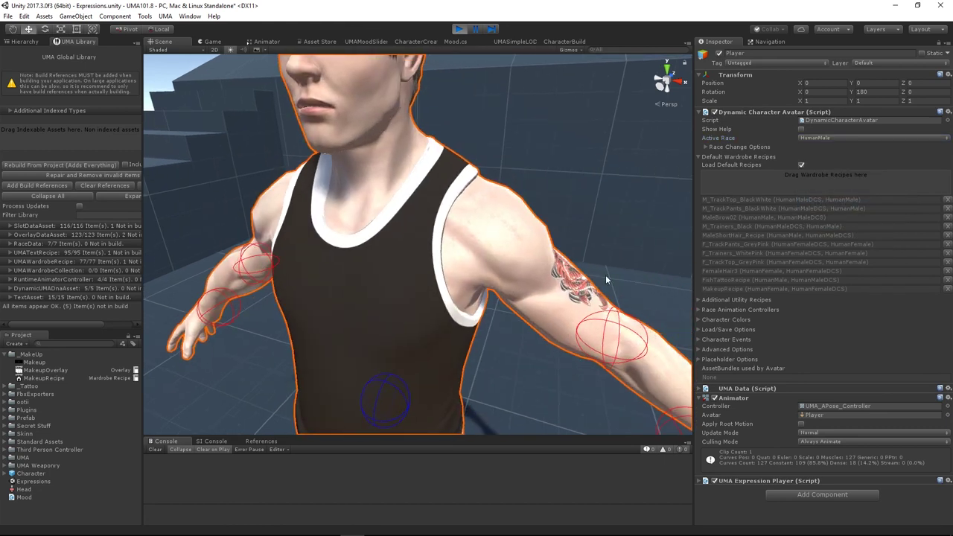
click(818, 140)
click(826, 158)
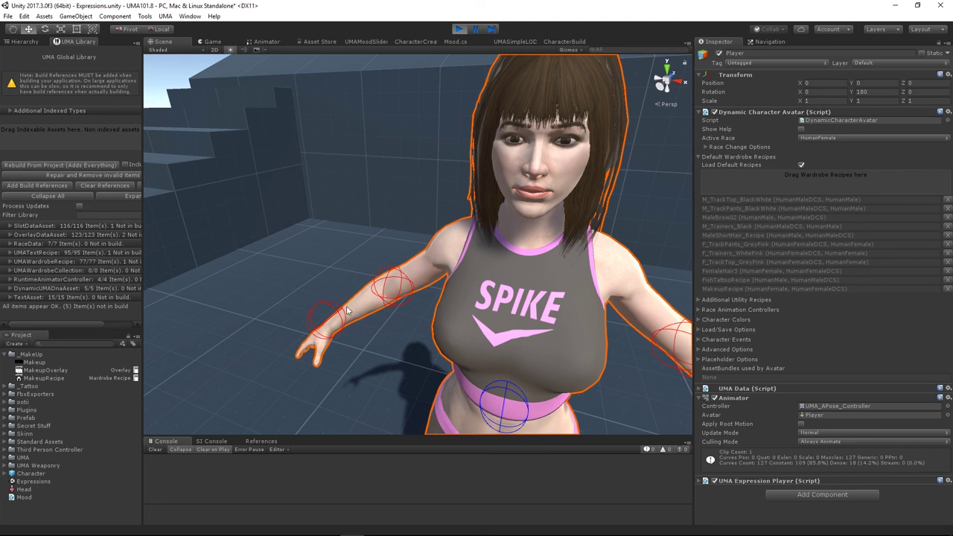
middle_drag(627, 298, 617, 301)
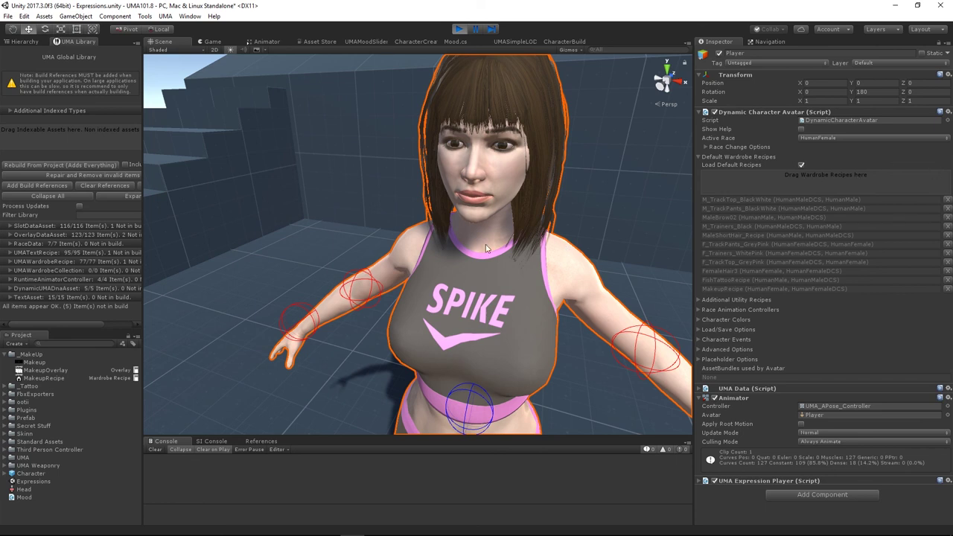
middle_drag(640, 213, 628, 227)
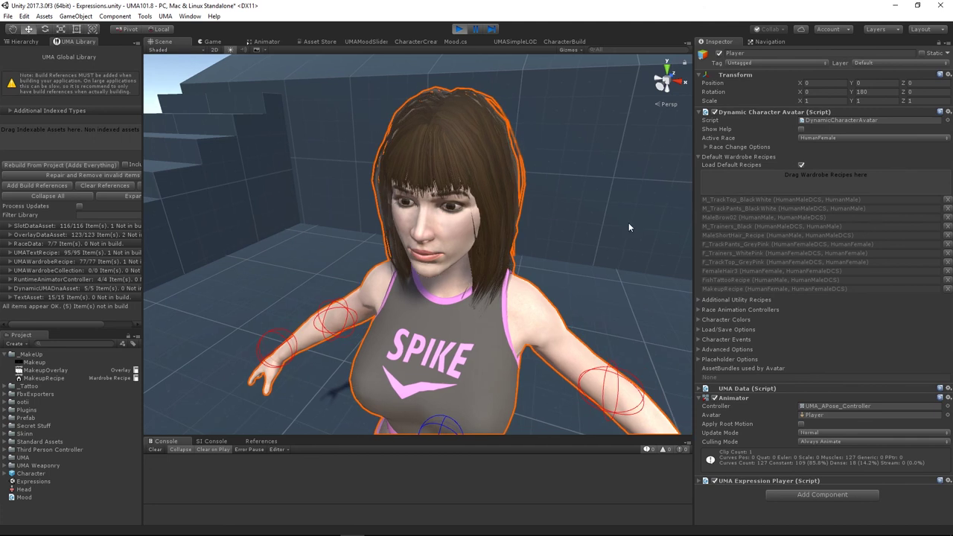